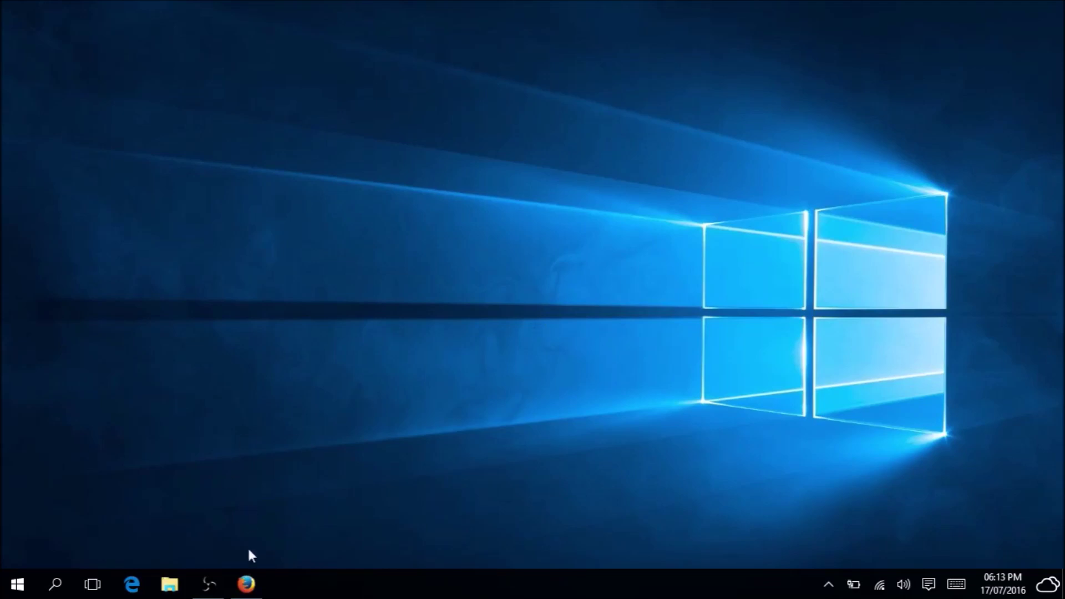
Bring Firefox back up from the taskbar, showing the Google homepage.
left_click(246, 584)
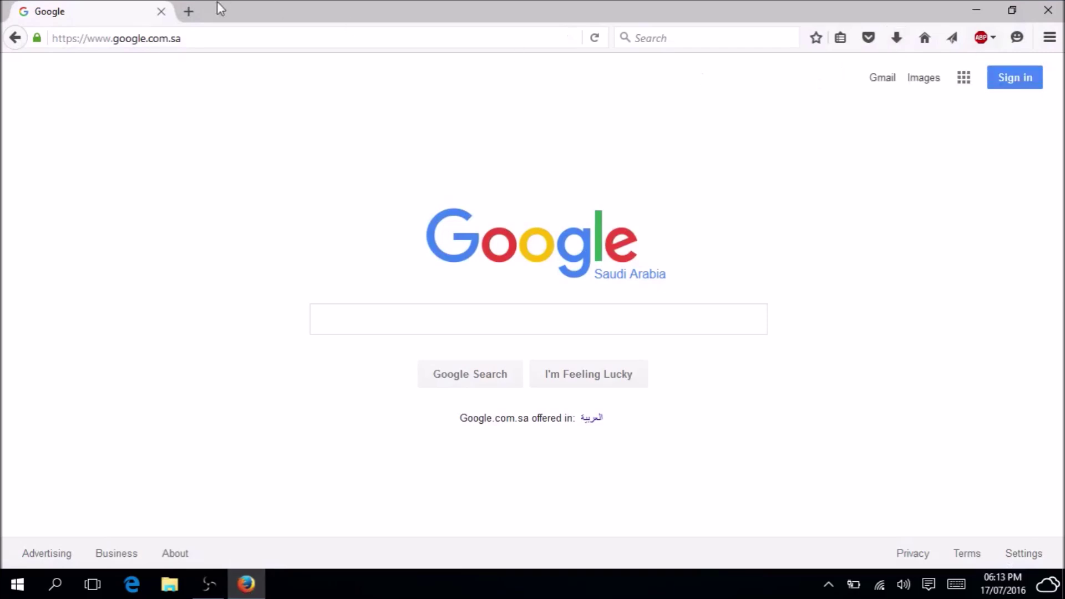
Search Google for 'gmail sign up' and open the Create your Google Account form.
left_click(368, 318)
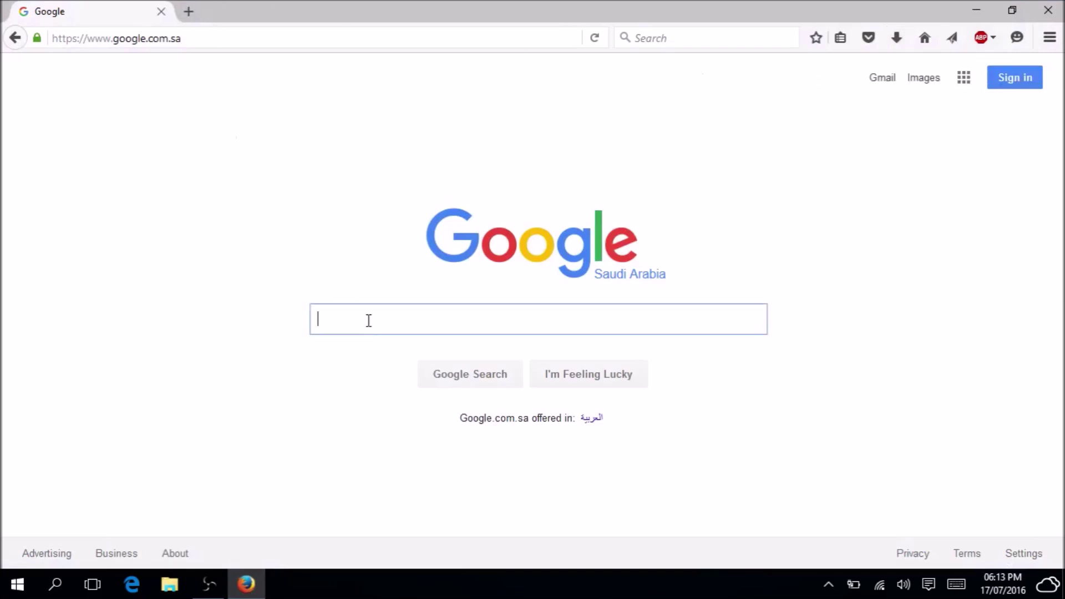
type("gma")
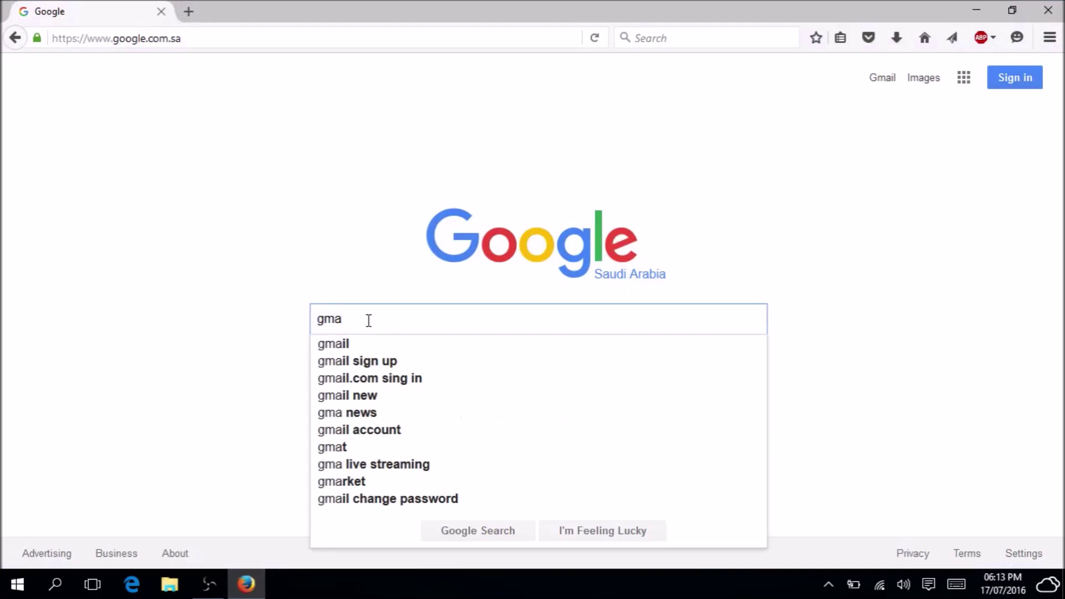
key("Down")
key("Down")
key("Return")
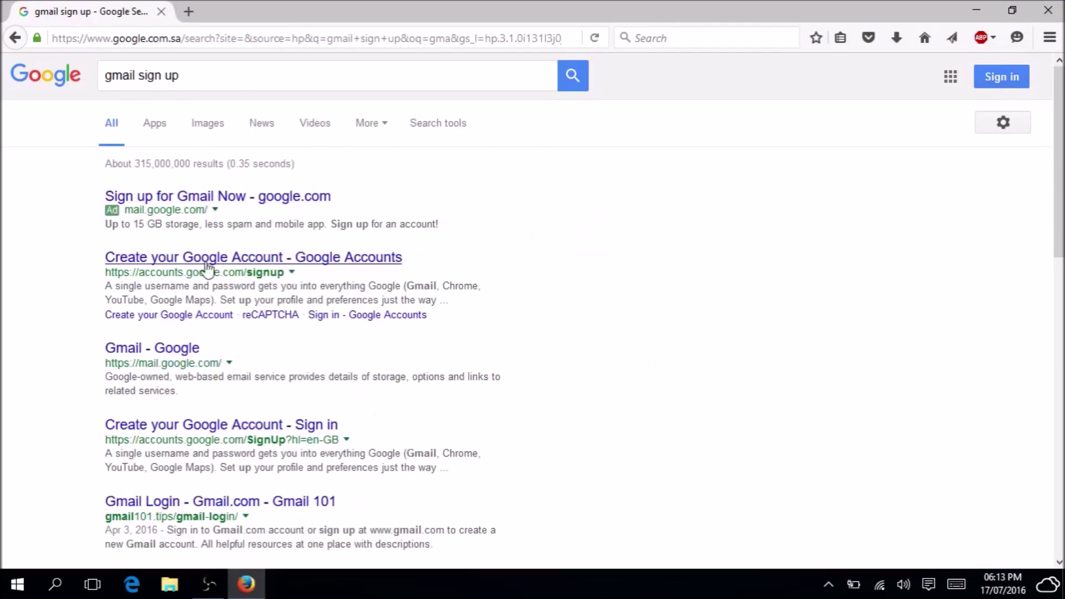
left_click(291, 195)
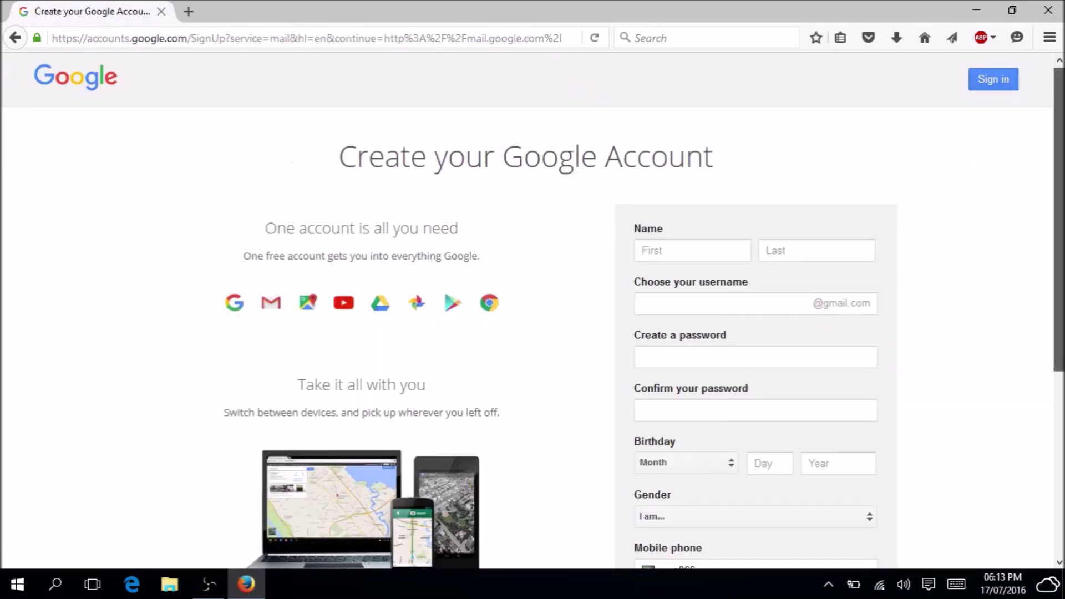
Enter the account holder's first and last name in the sign-up form.
scroll(704, 213, "down", 1)
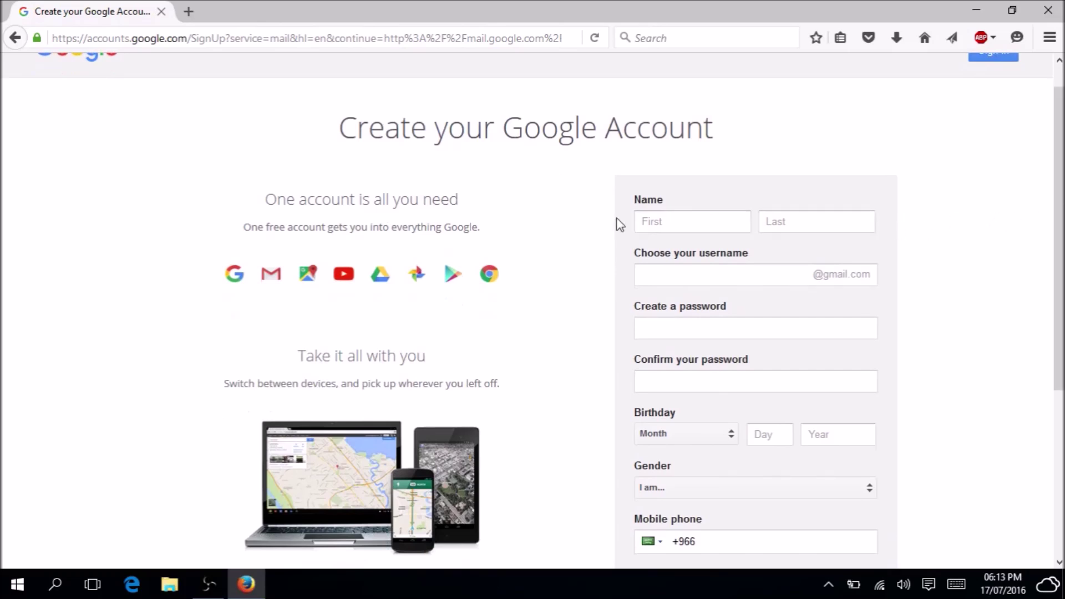
left_click(641, 221)
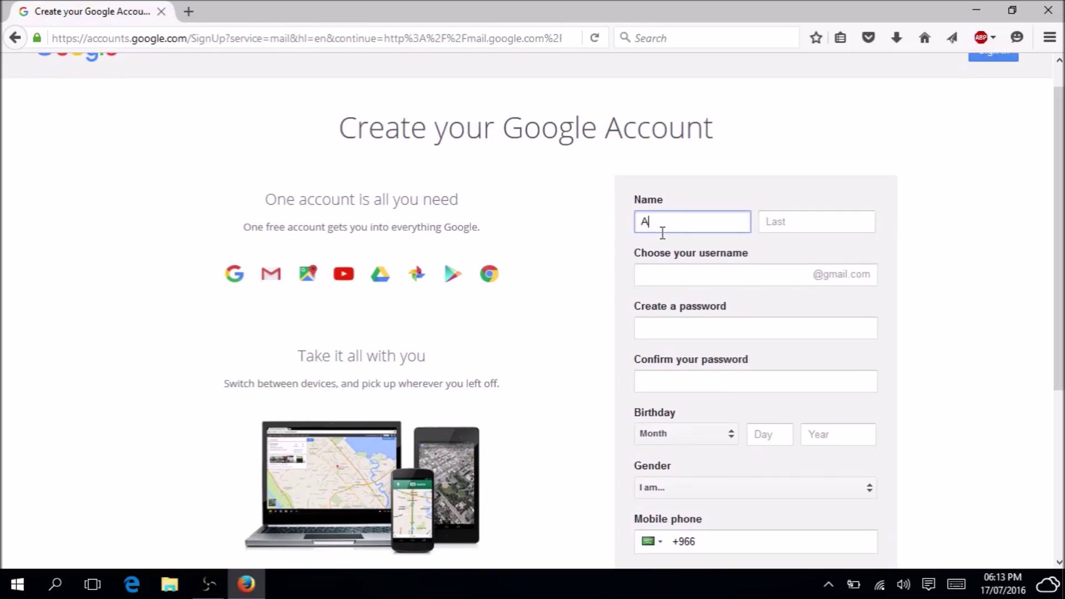
key("Tab")
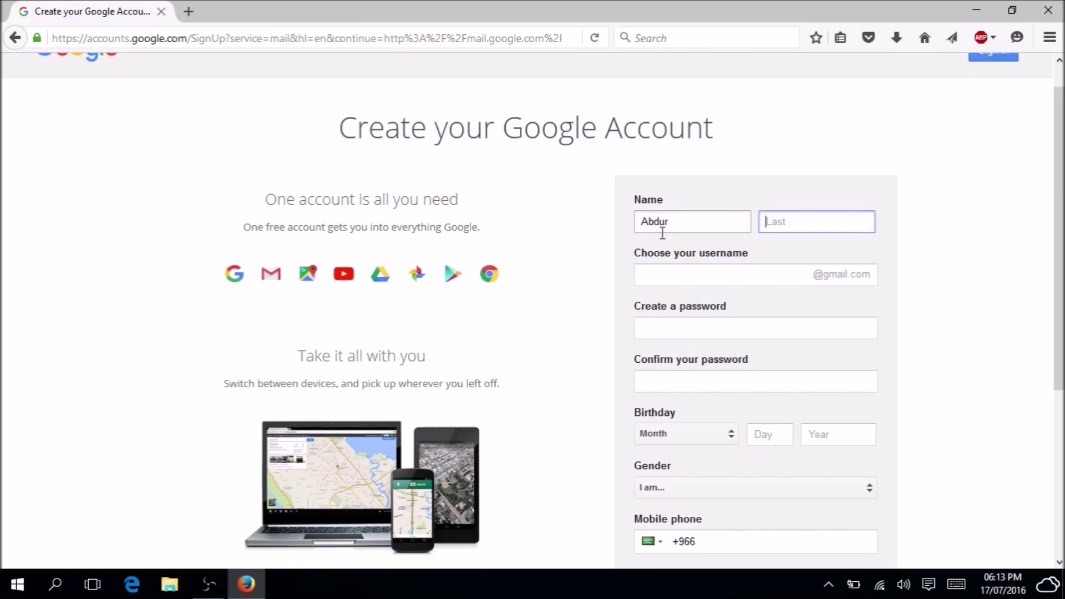
key("Tab")
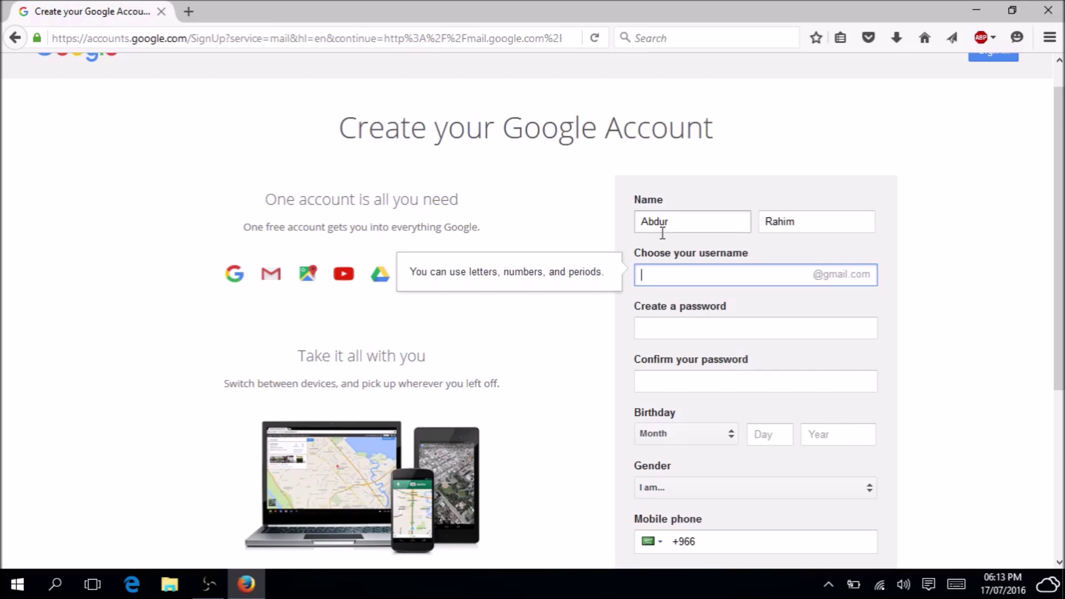
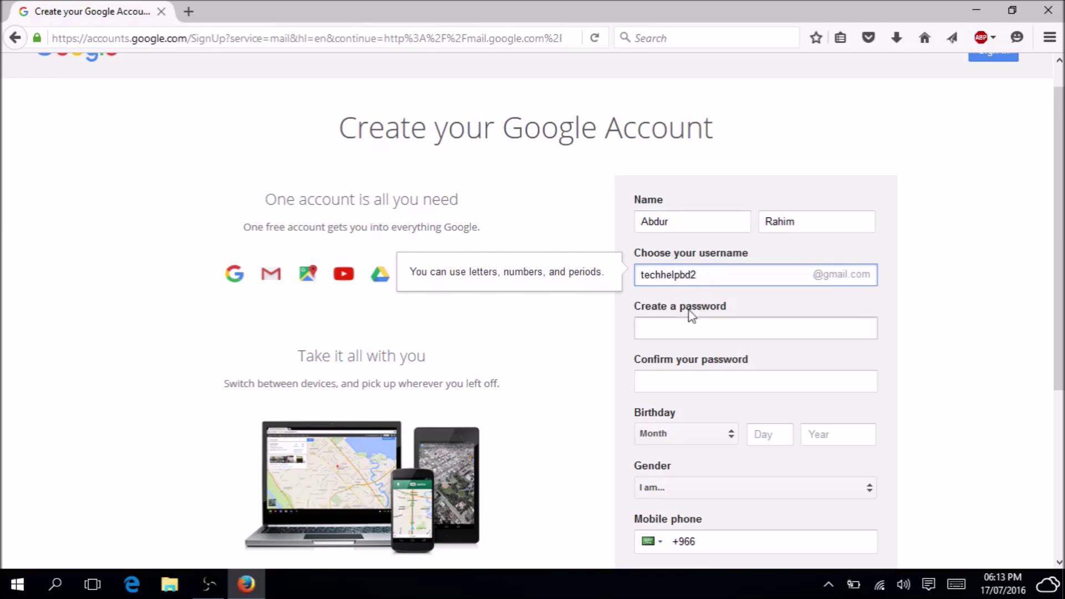
Choose a Gmail username and enter a password rated Good.
left_click(695, 327)
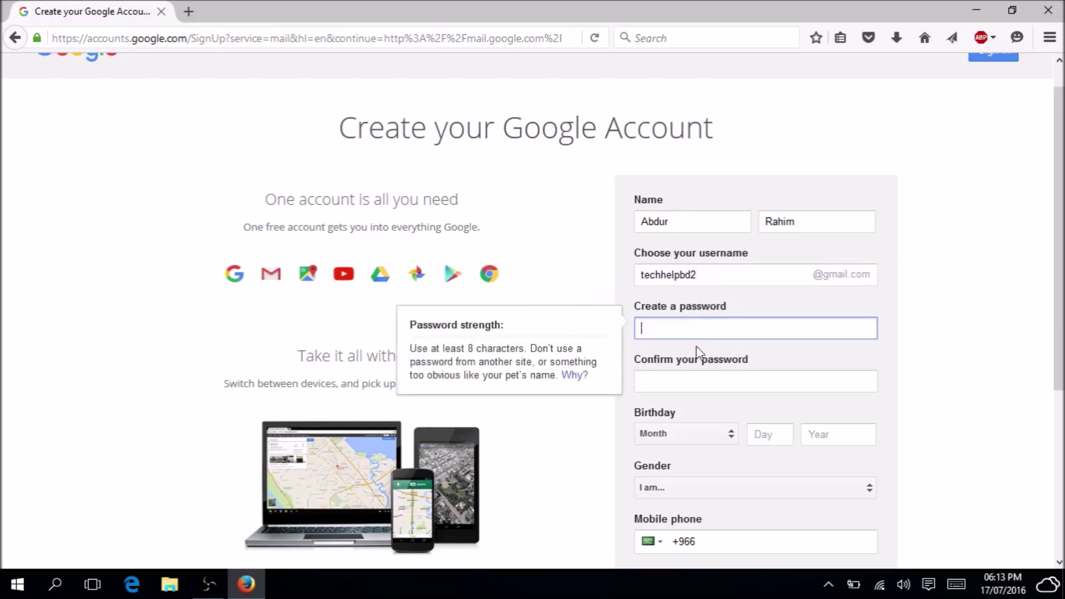
type("••••••")
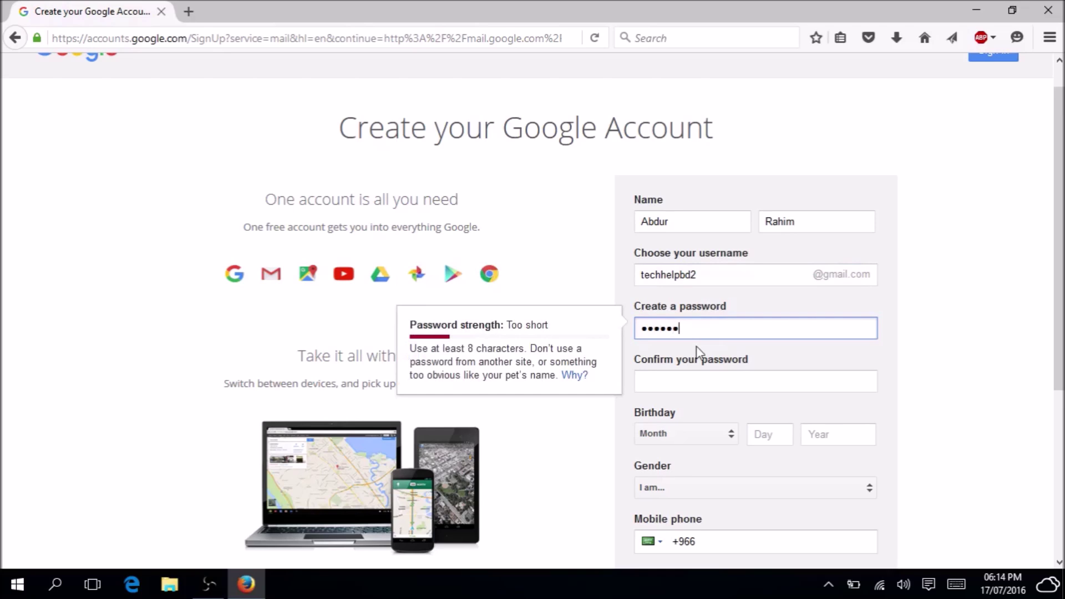
type("••••")
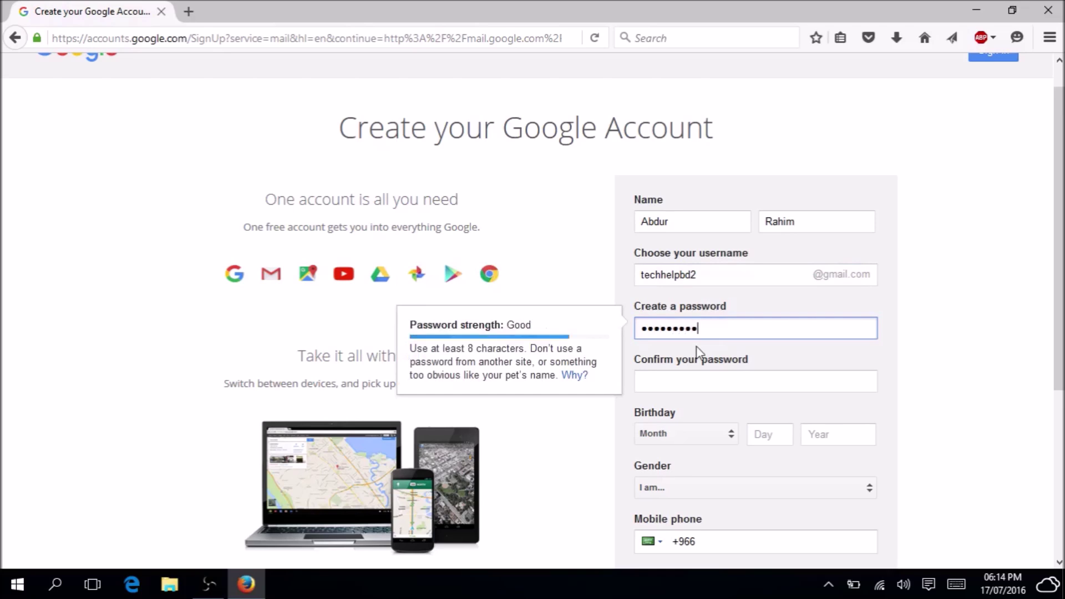
type("•")
left_click(700, 381)
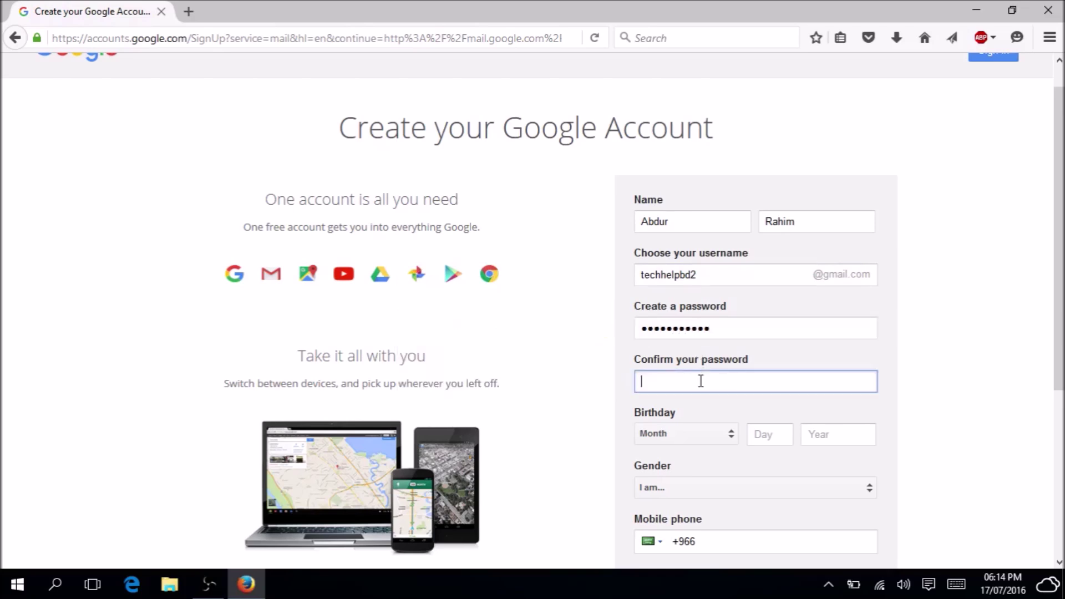
type("•••••••••••")
left_click(708, 440)
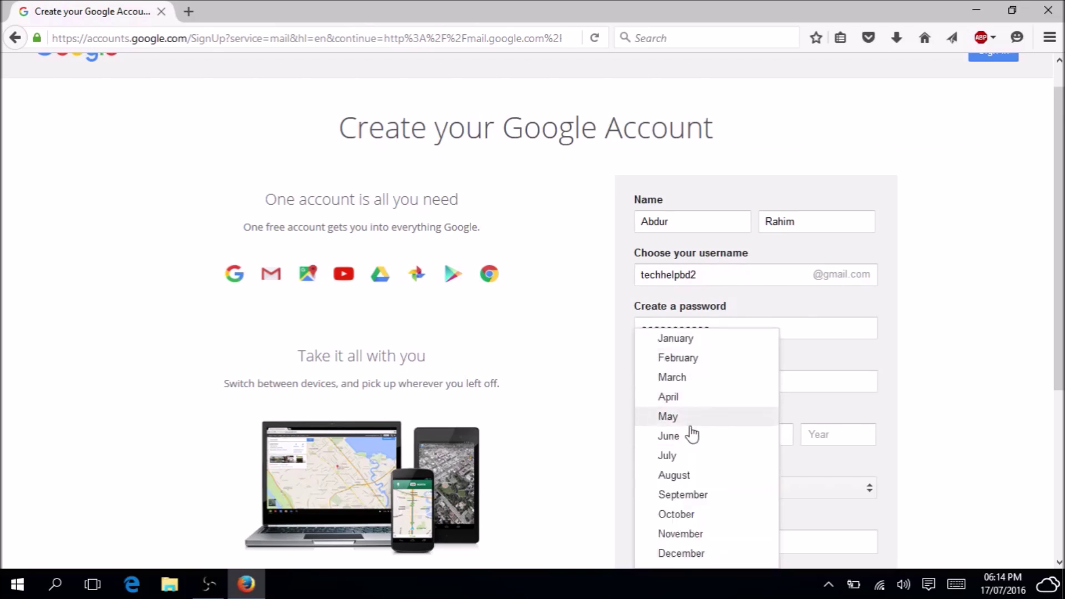
left_click(668, 435)
key("Tab")
type("10")
key("Tab")
type("1991")
scroll(779, 384, "down", 3)
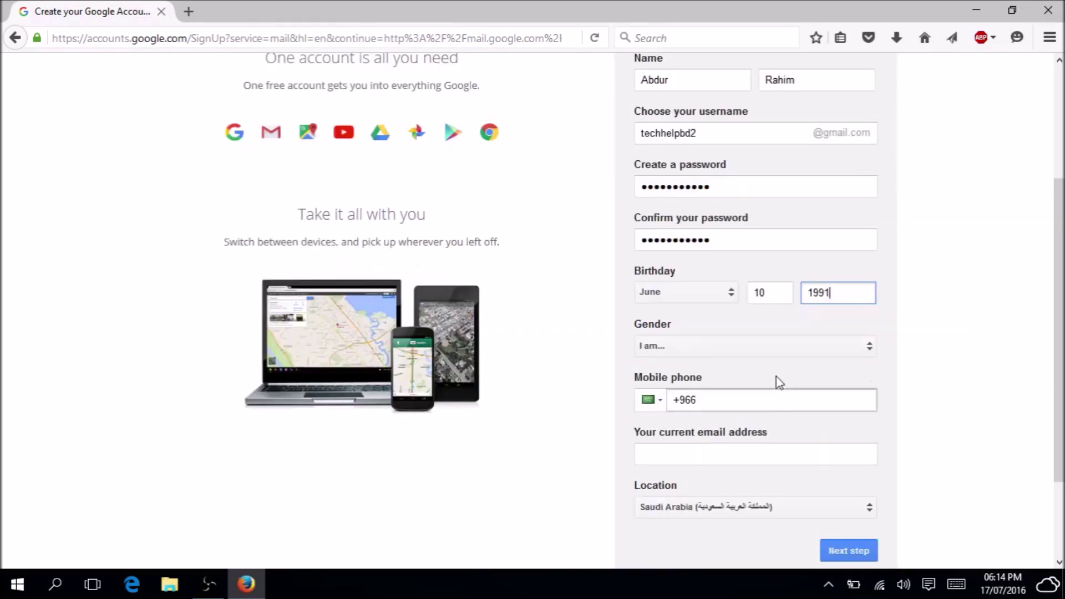
left_click(776, 346)
left_click(688, 368)
scroll(688, 368, "down", 2)
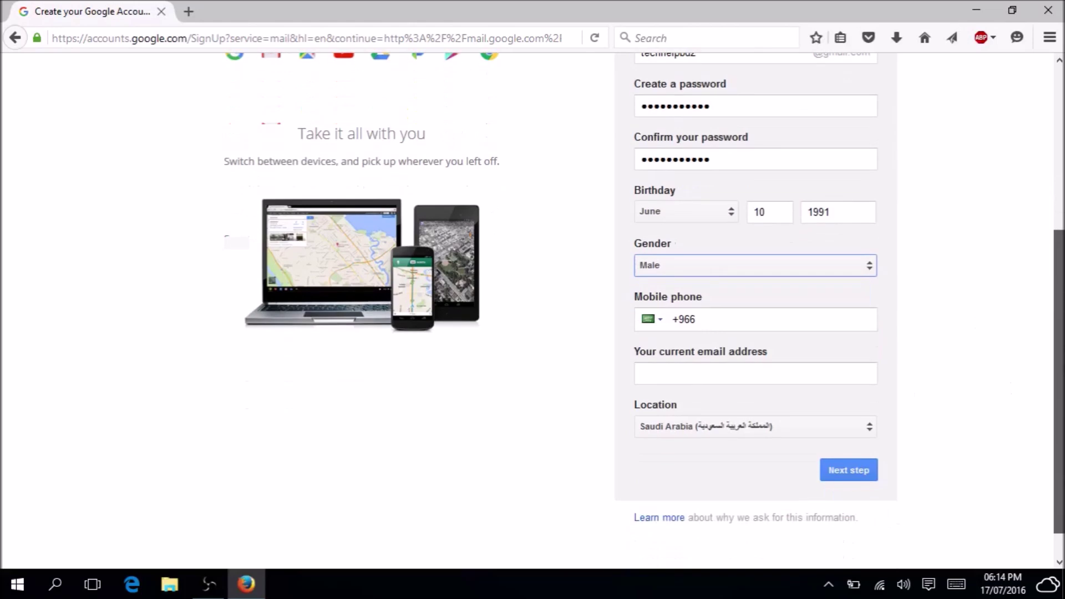
Fill in the contact e-mail, keep Saudi Arabia as location, and submit.
left_click(774, 323)
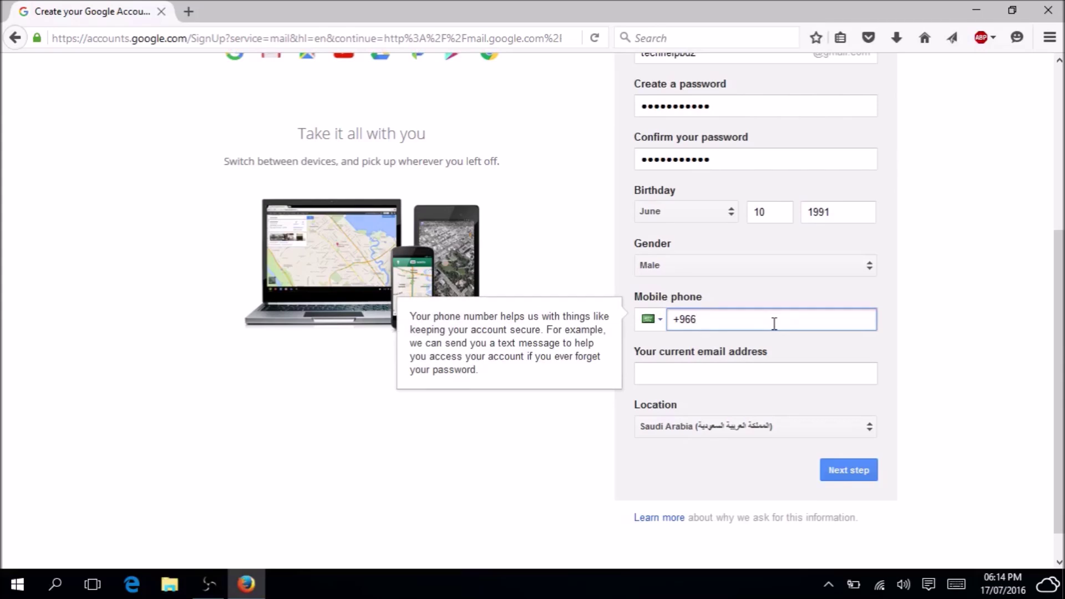
left_click(729, 379)
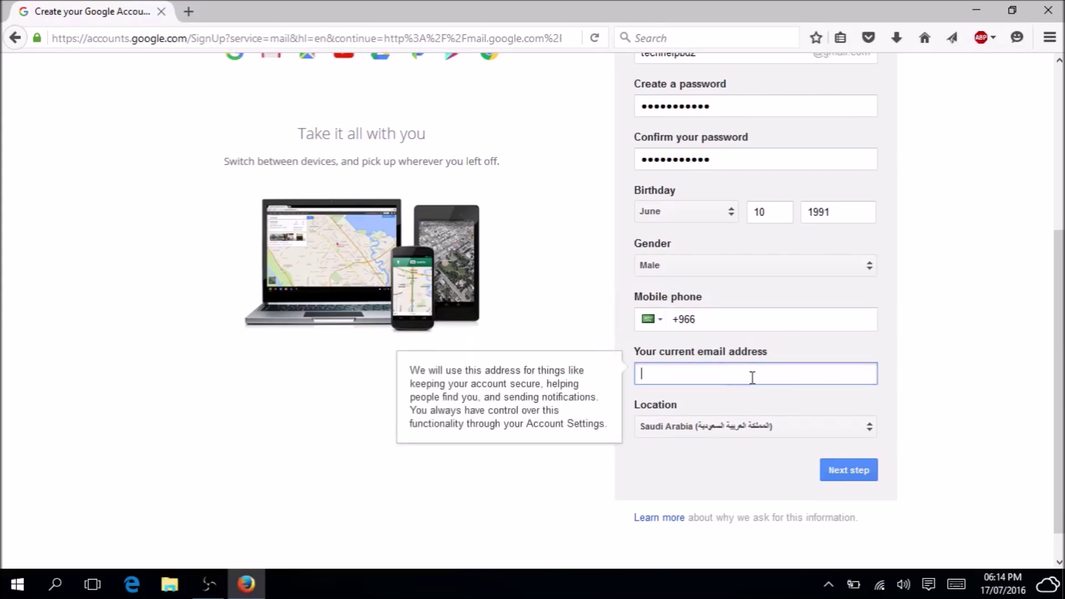
type("ma")
left_click(687, 428)
left_click(5, 449)
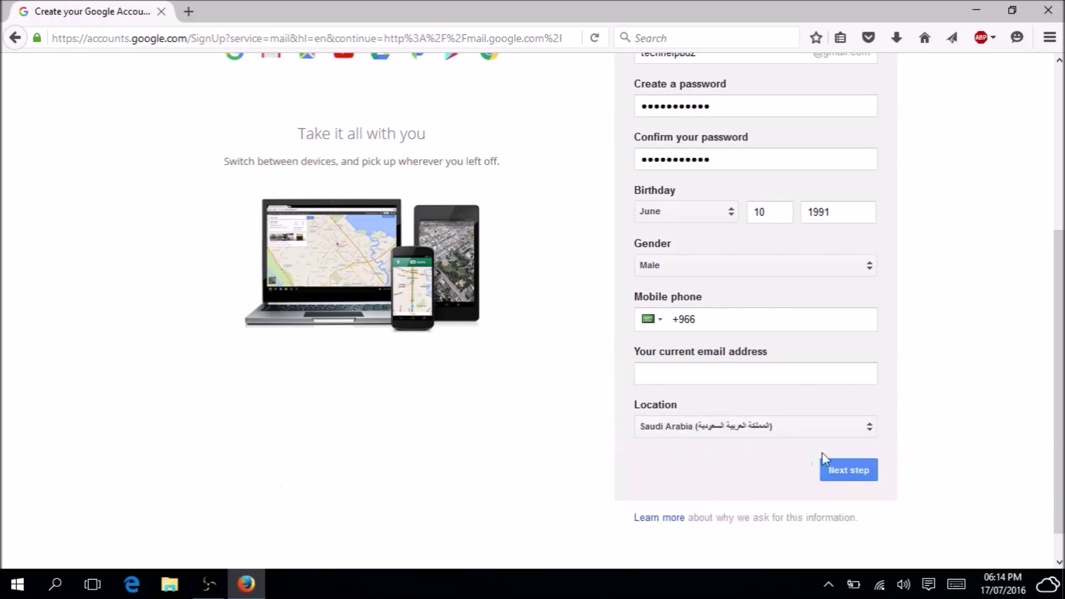
left_click(876, 473)
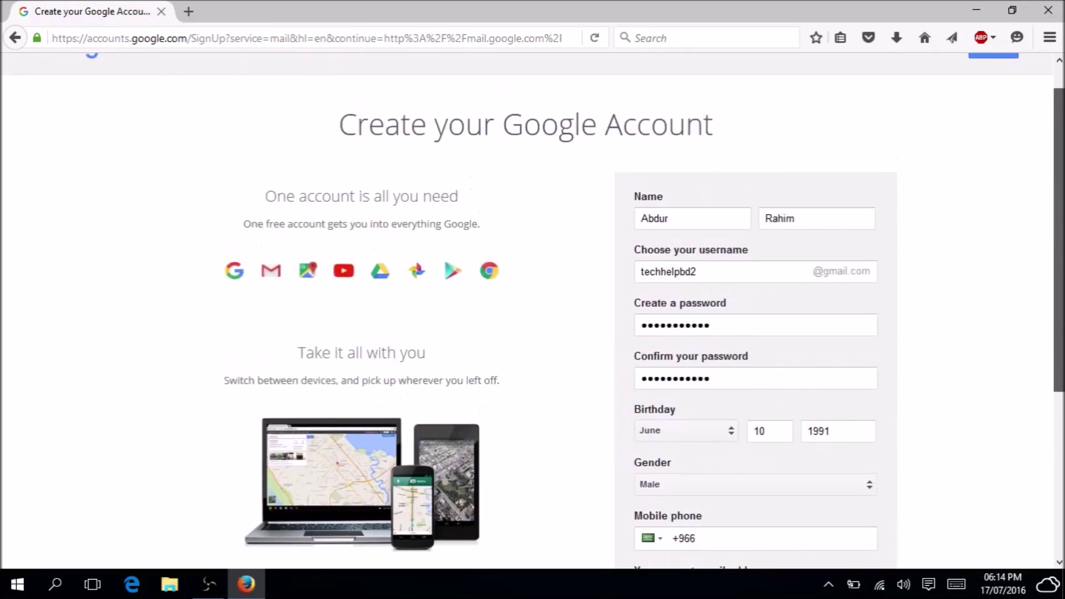
Review the username and password entries, then scroll down the form.
double_click(709, 258)
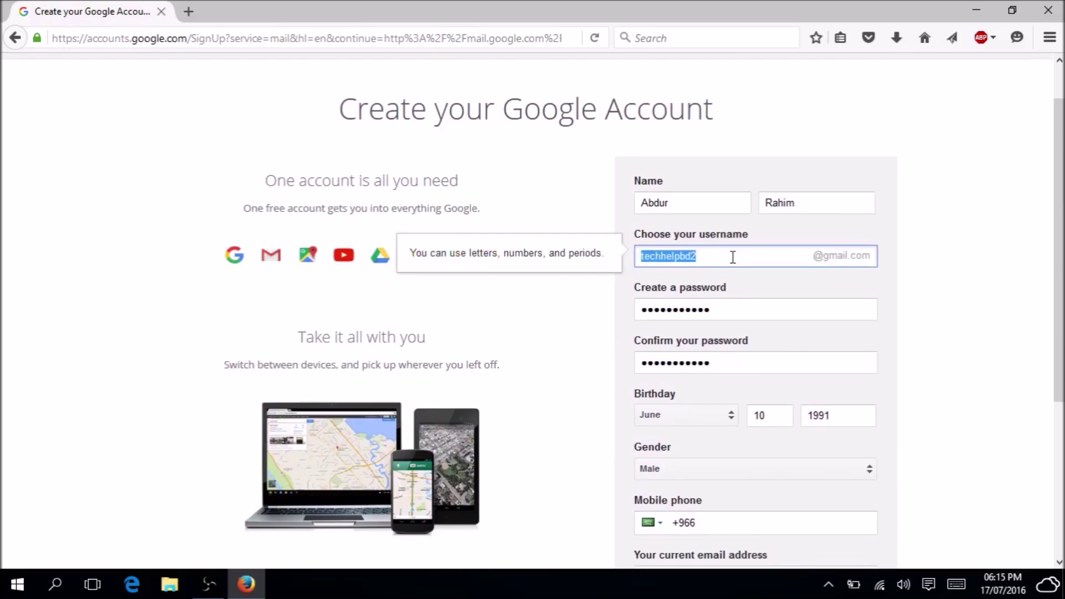
left_click_drag(715, 307, 582, 306)
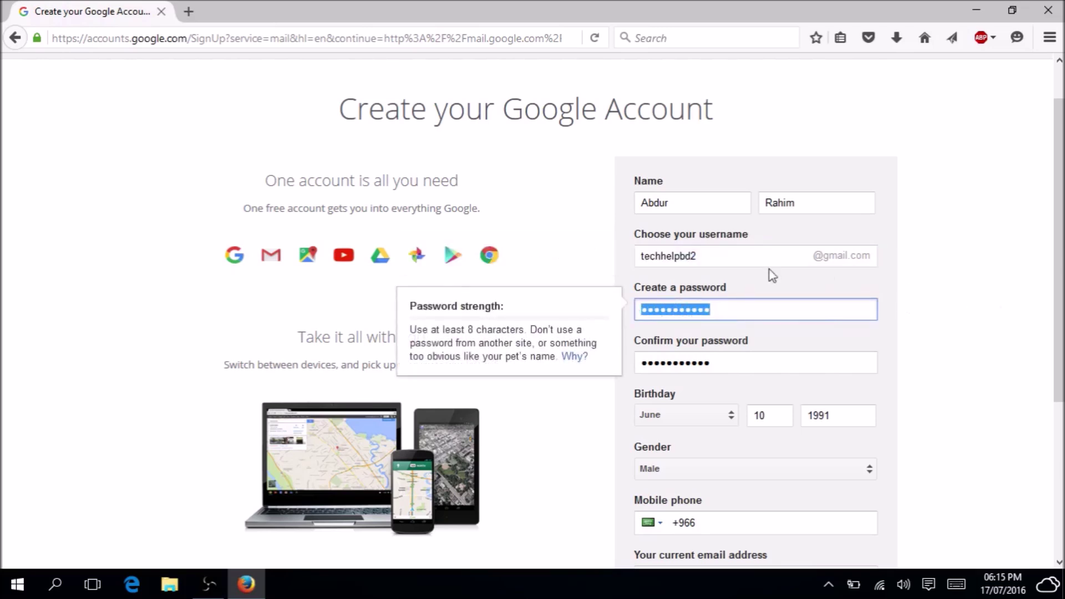
left_click_drag(714, 262, 537, 267)
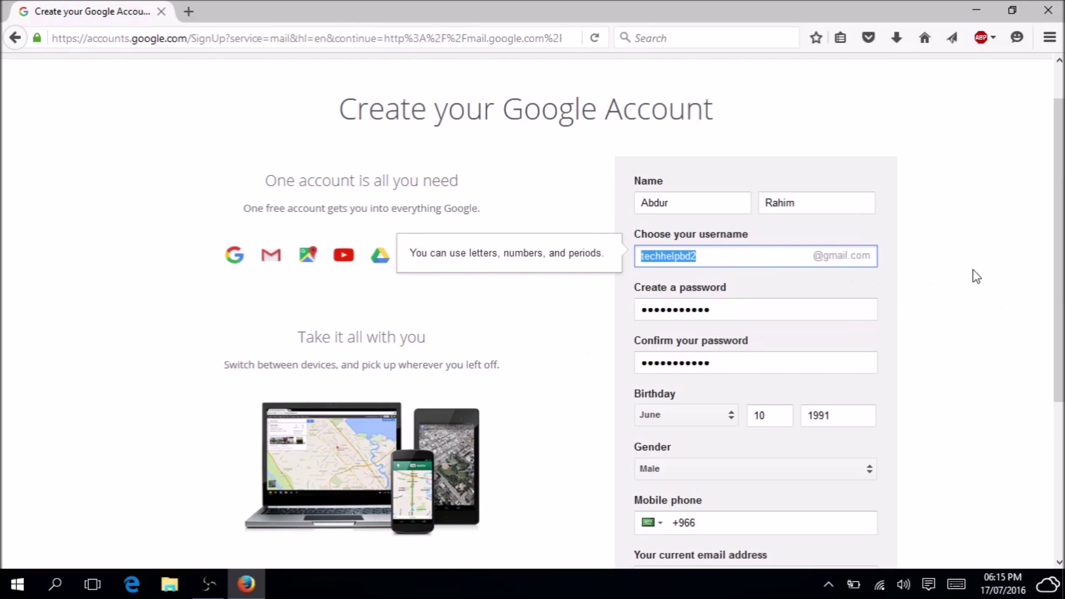
left_click_drag(1059, 258, 1060, 411)
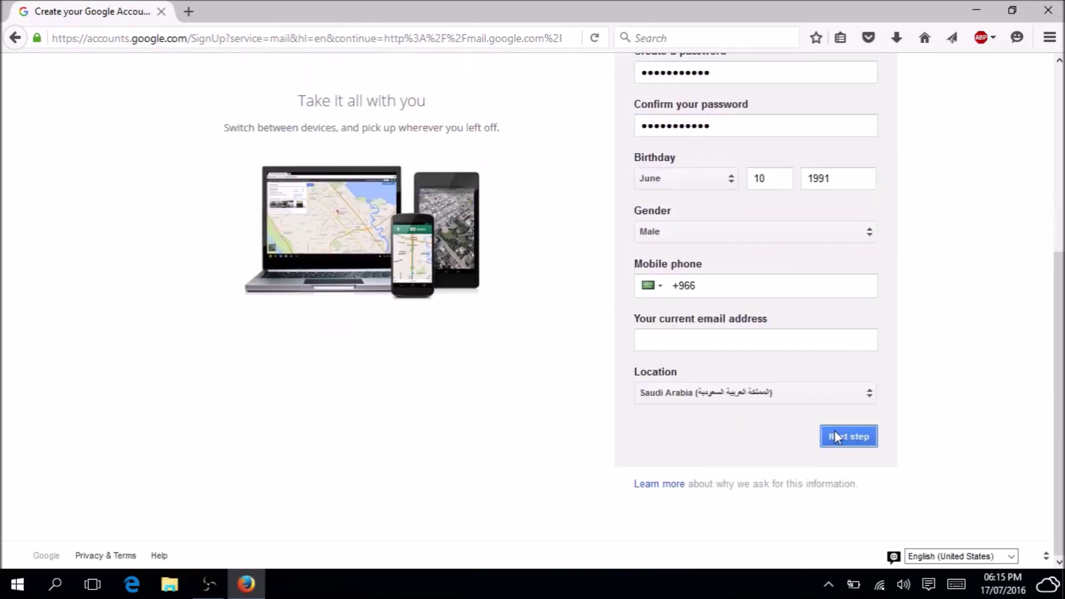
Resubmit the form, scroll through the privacy terms, and accept them.
left_click(834, 431)
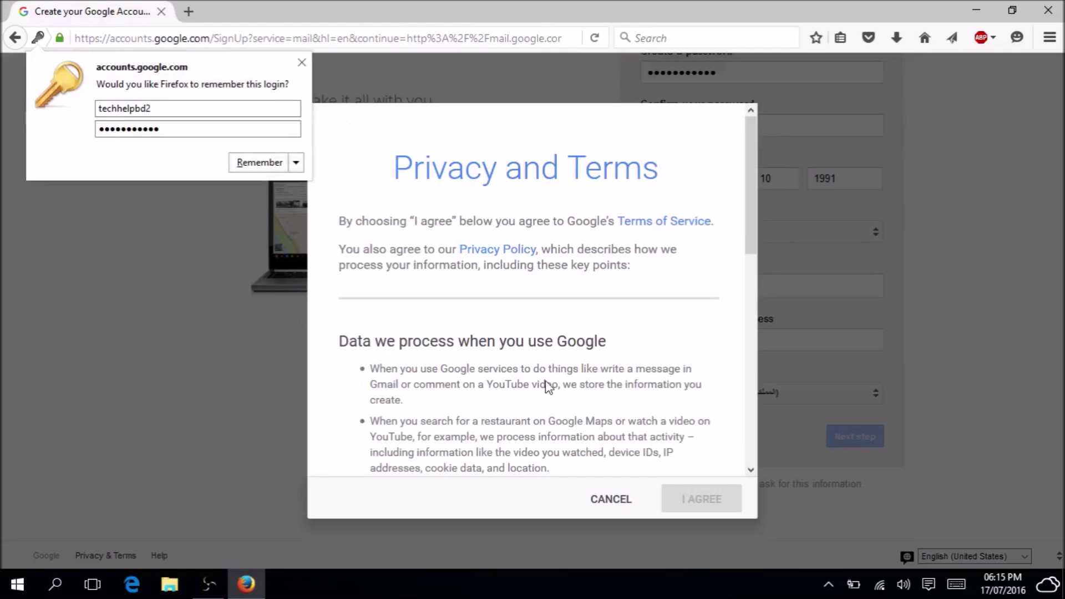
mouse_move(753, 218)
left_mouse_down()
mouse_move(723, 407)
mouse_move(753, 427)
mouse_move(724, 447)
mouse_move(743, 312)
mouse_move(737, 211)
left_mouse_up()
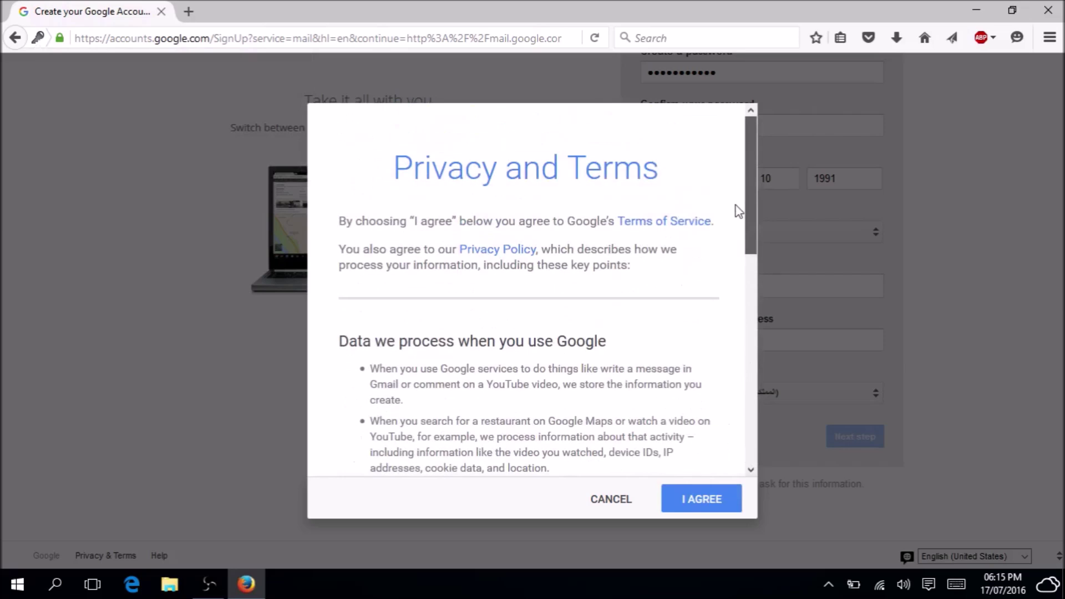
left_click_drag(735, 205, 732, 464)
left_click(715, 498)
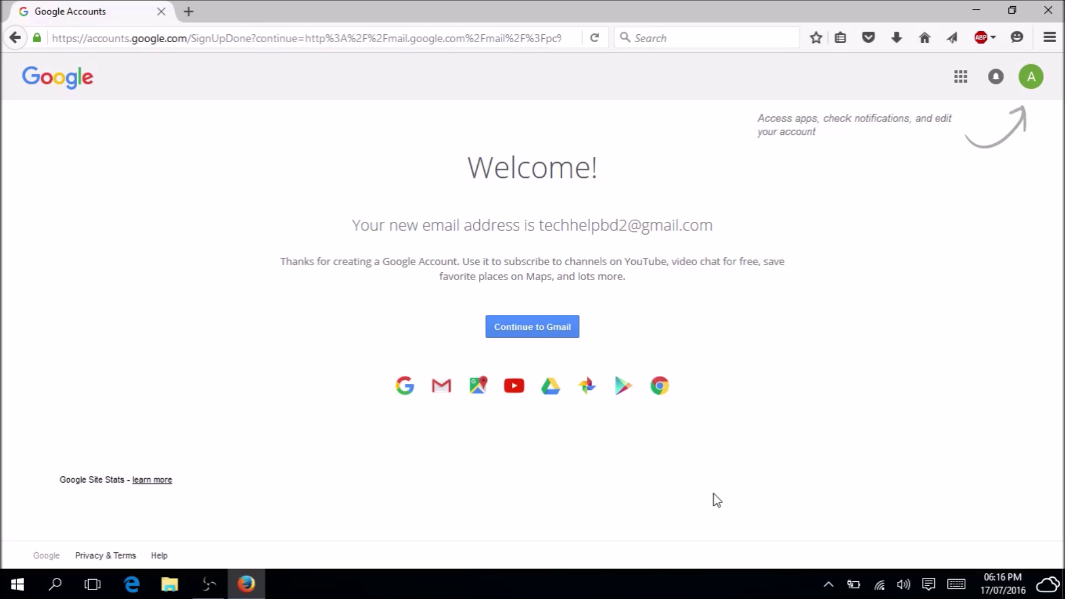
Continue to Gmail and go through the four welcome-tour slides to the inbox.
left_click(534, 321)
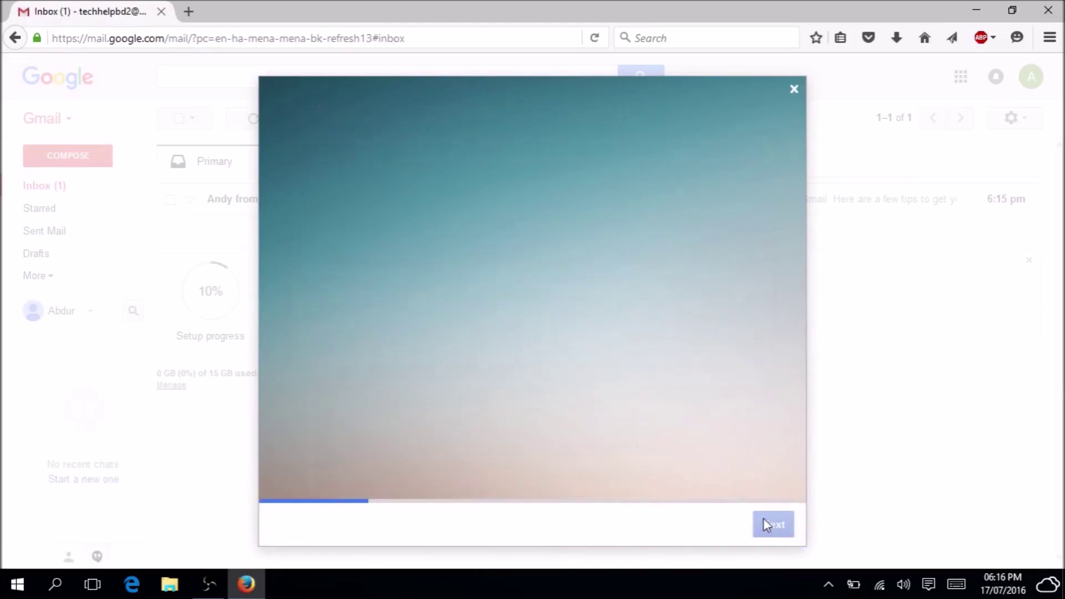
left_click(773, 530)
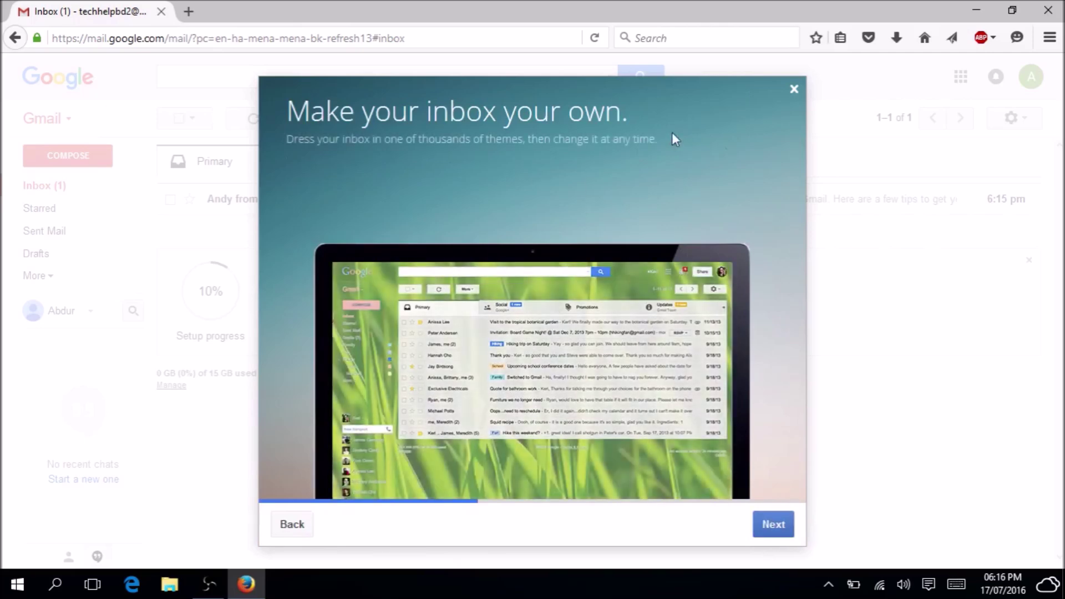
left_click(773, 527)
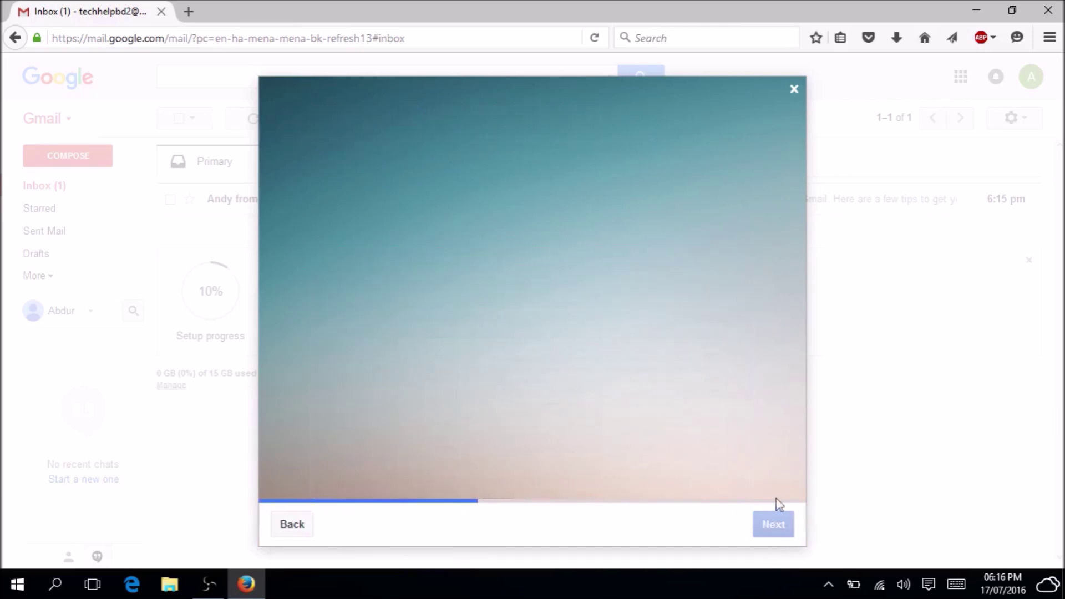
left_click(771, 527)
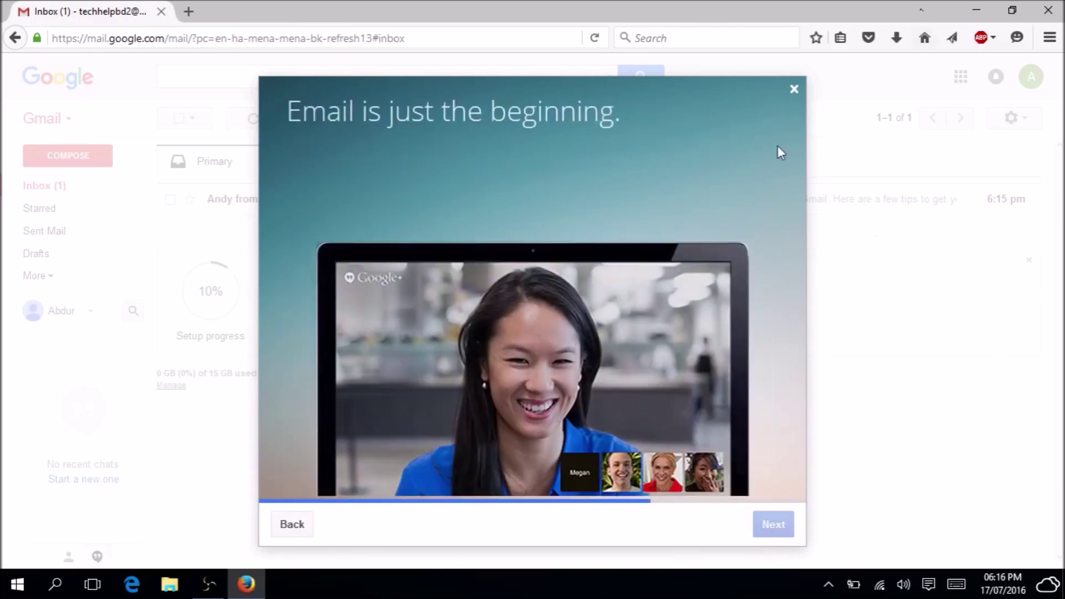
left_click(778, 525)
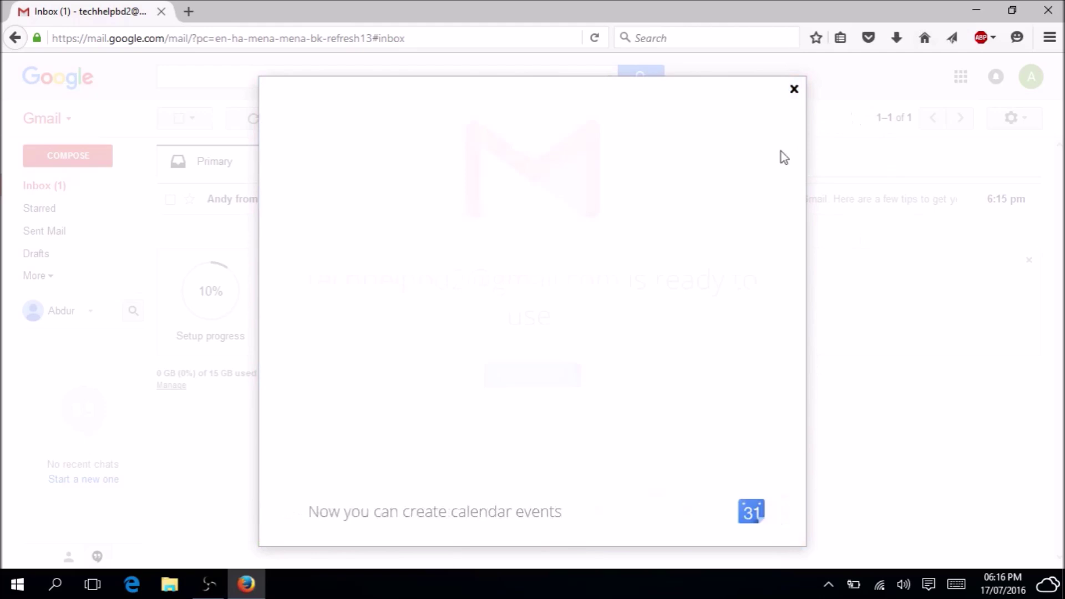
left_click(555, 376)
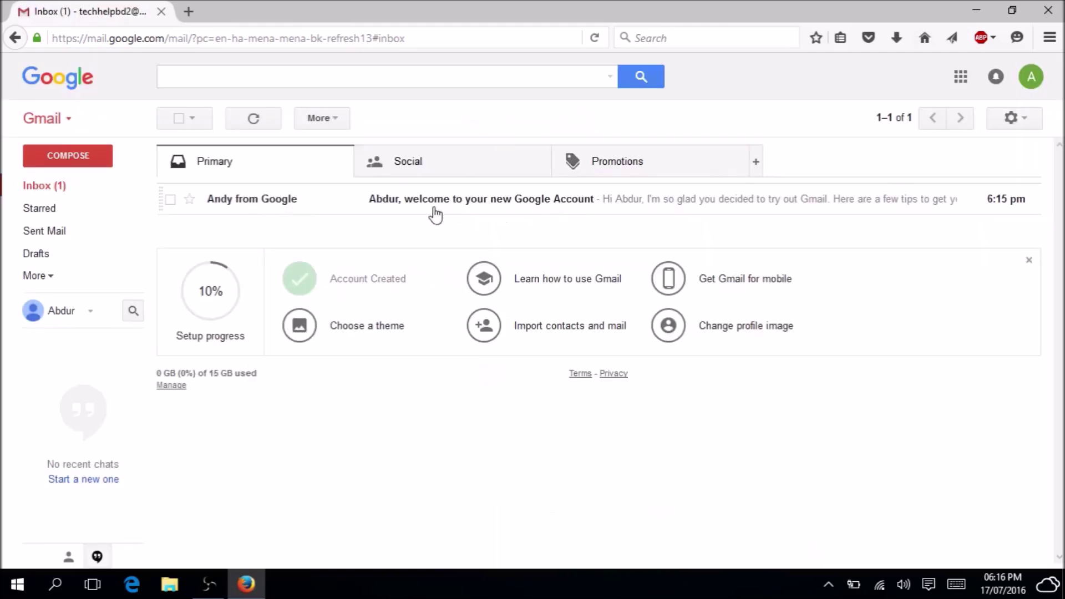
left_click(467, 205)
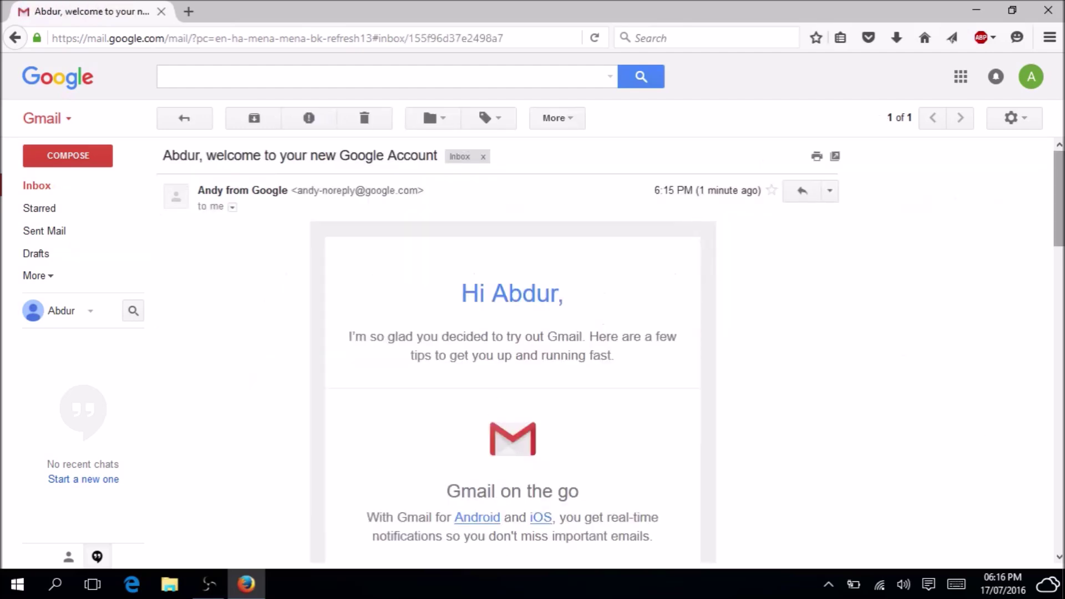
scroll(1058, 233, "down", 4)
scroll(1052, 487, "down", 12)
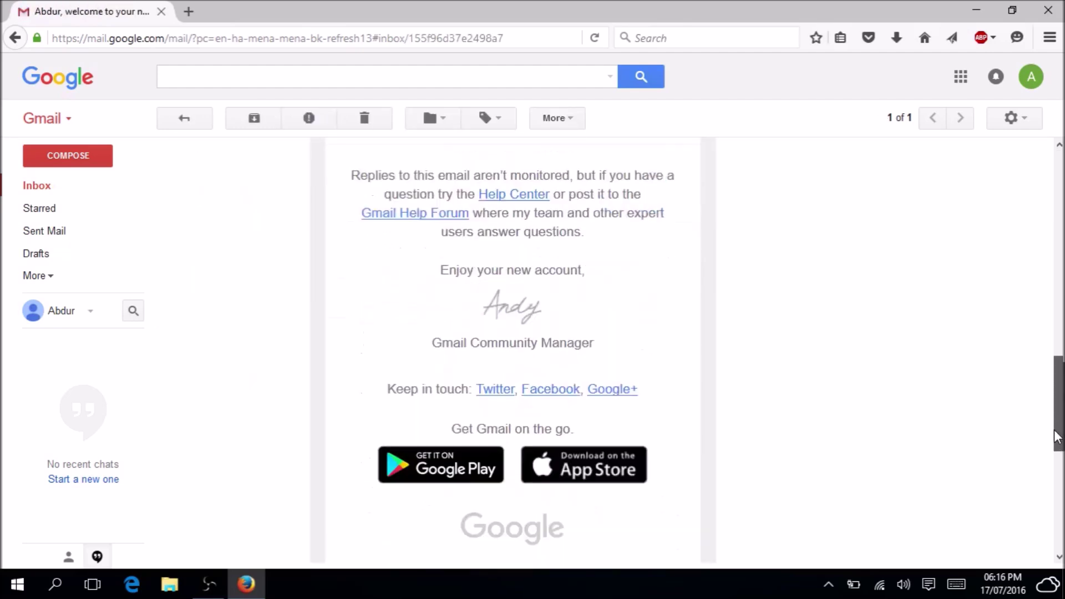
scroll(1052, 486, "up", 15)
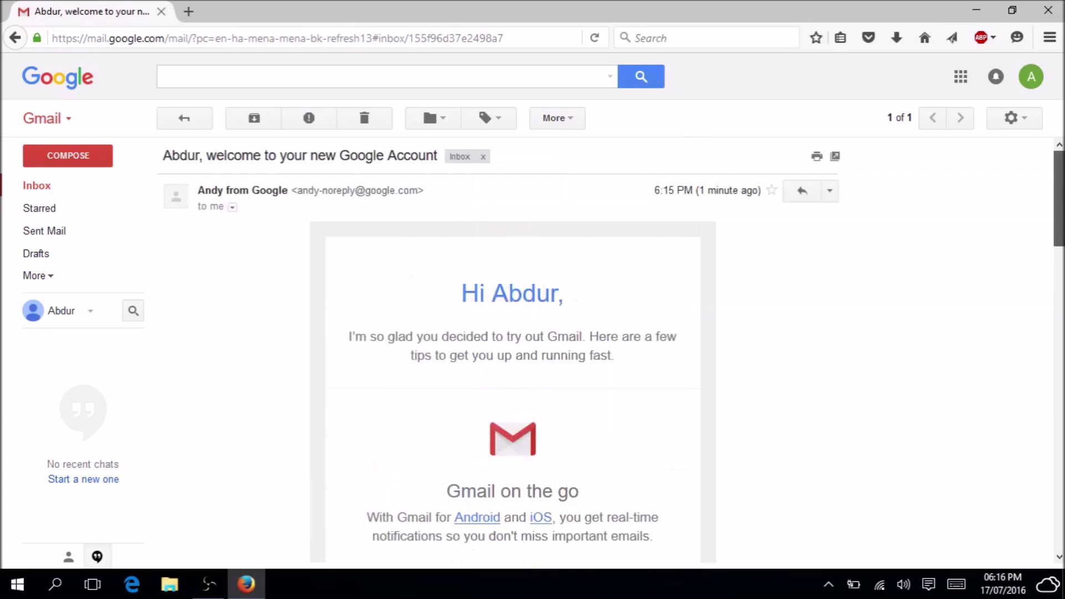
left_click(44, 188)
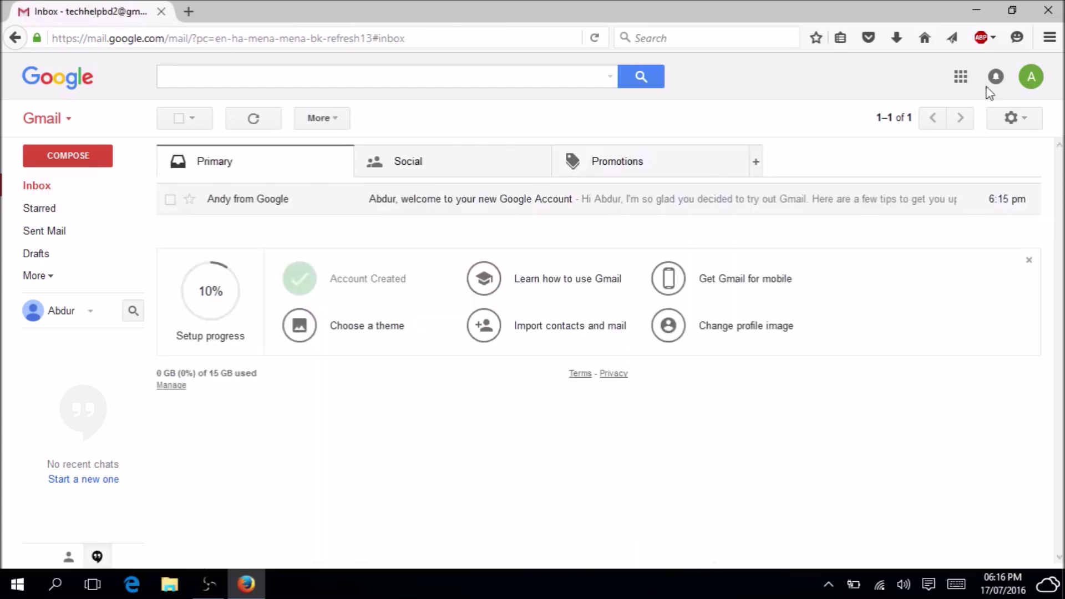
Launch YouTube from the Google apps grid, closing a stray new tab.
left_click(962, 78)
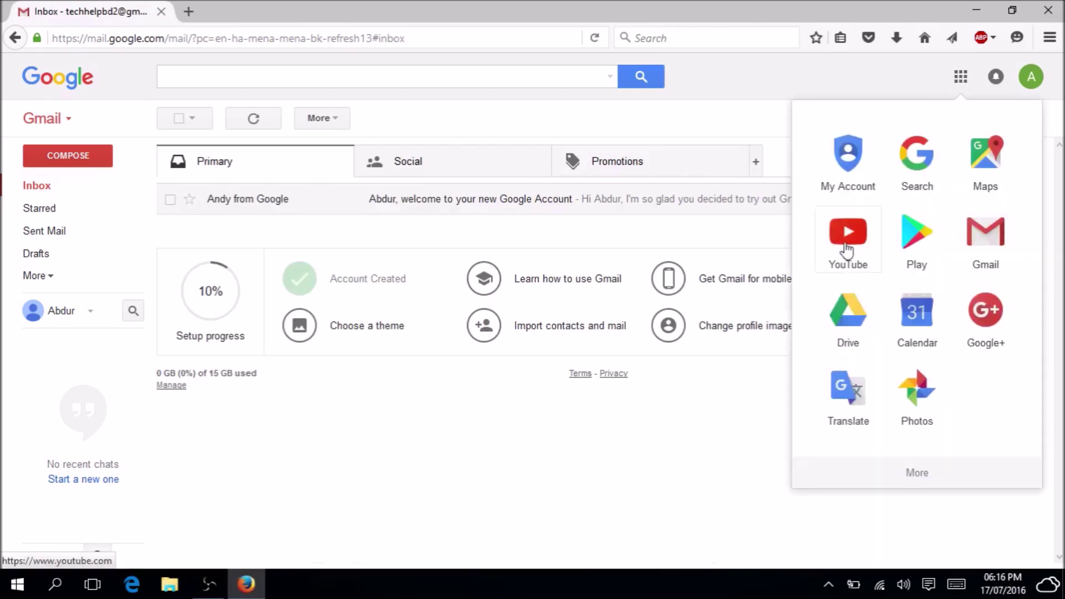
left_click(189, 12)
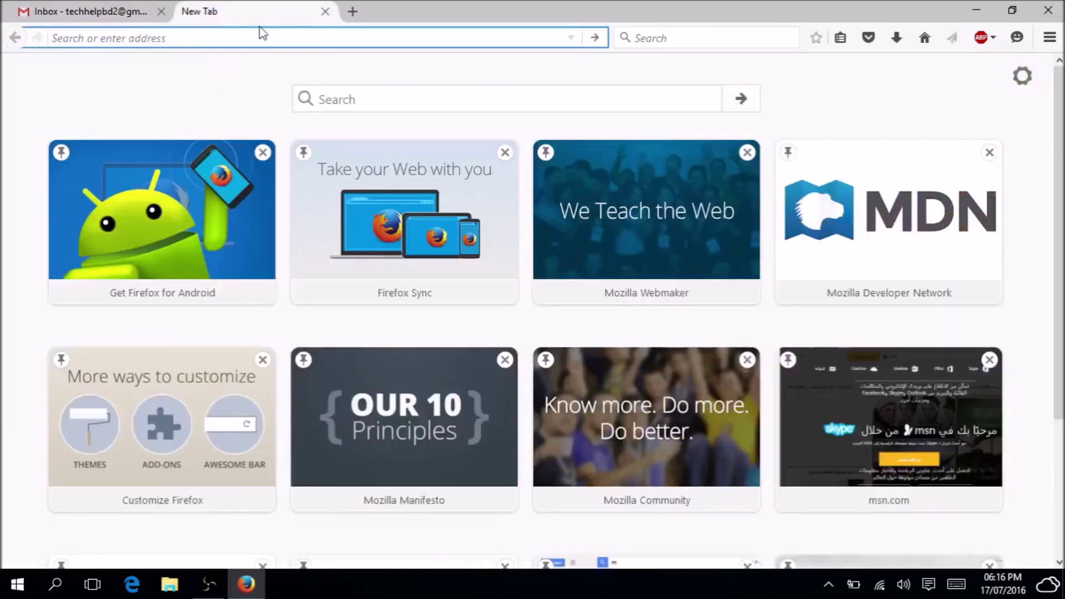
left_click(326, 12)
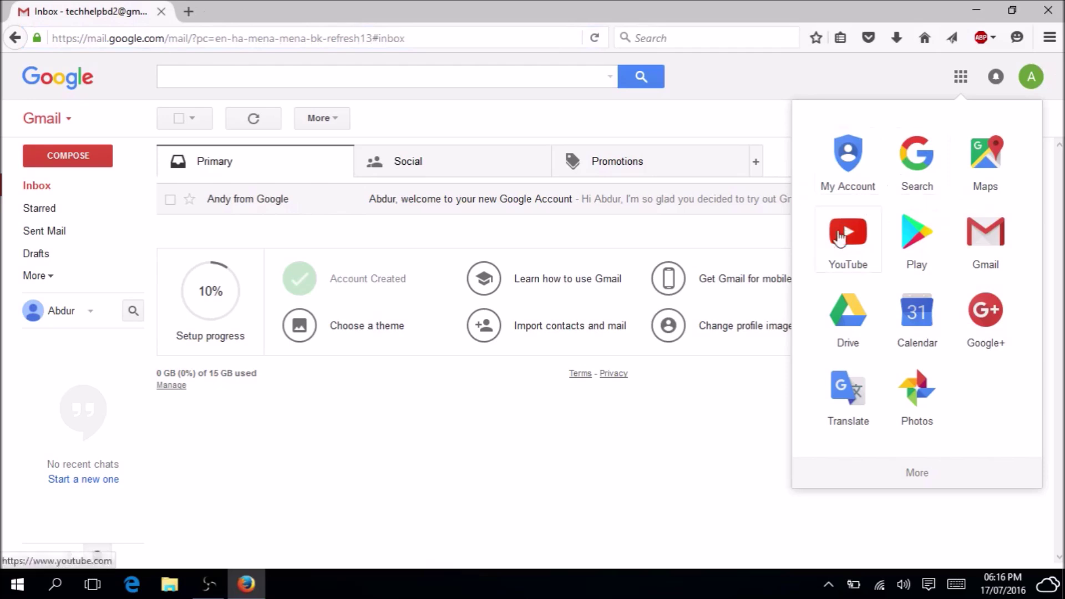
left_click(841, 236)
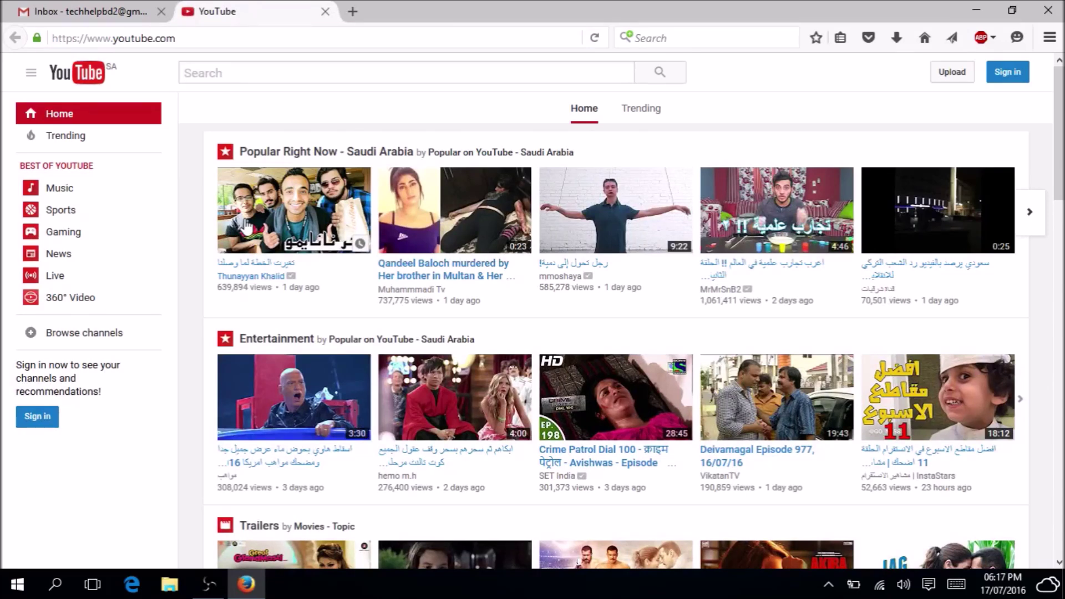
Sign in to YouTube with the new Google account.
left_click(222, 74)
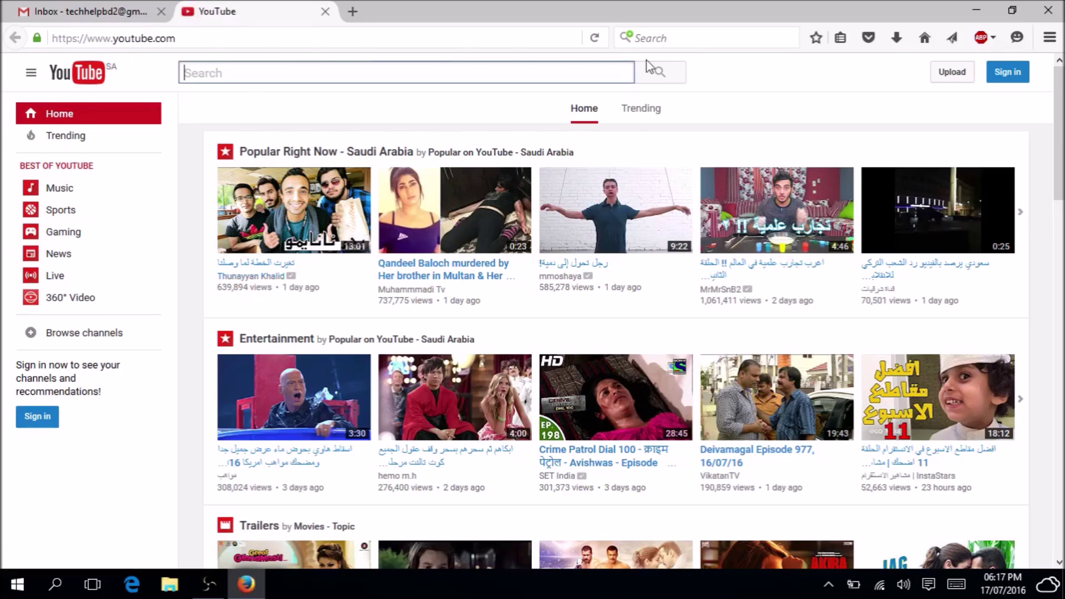
left_click(1009, 78)
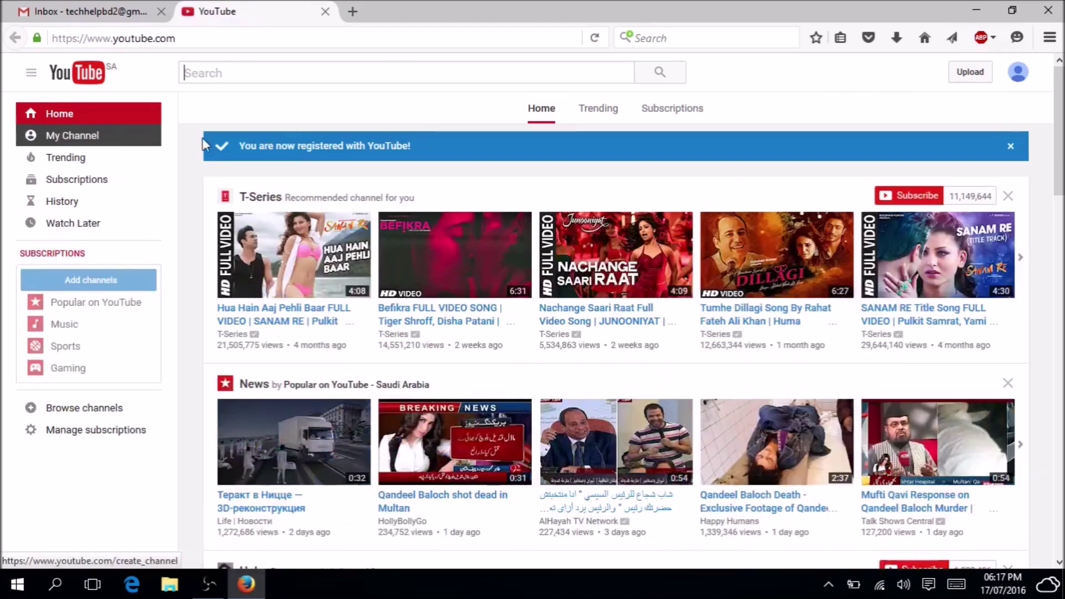
left_click_drag(300, 150, 389, 149)
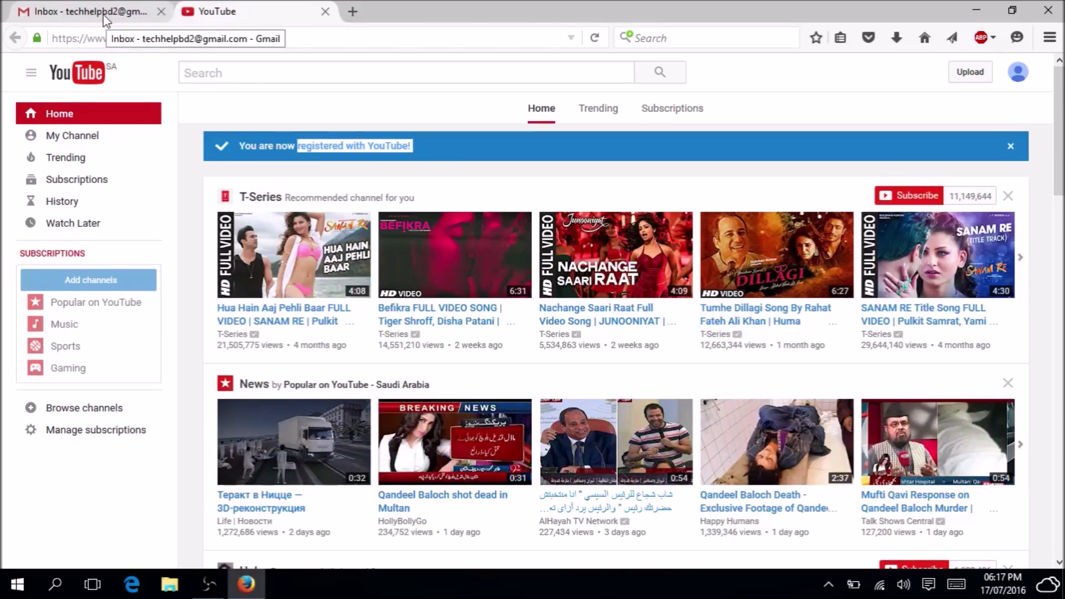
Start creating a YouTube channel to bring up the 'Use YouTube as...' dialog.
left_click(60, 10)
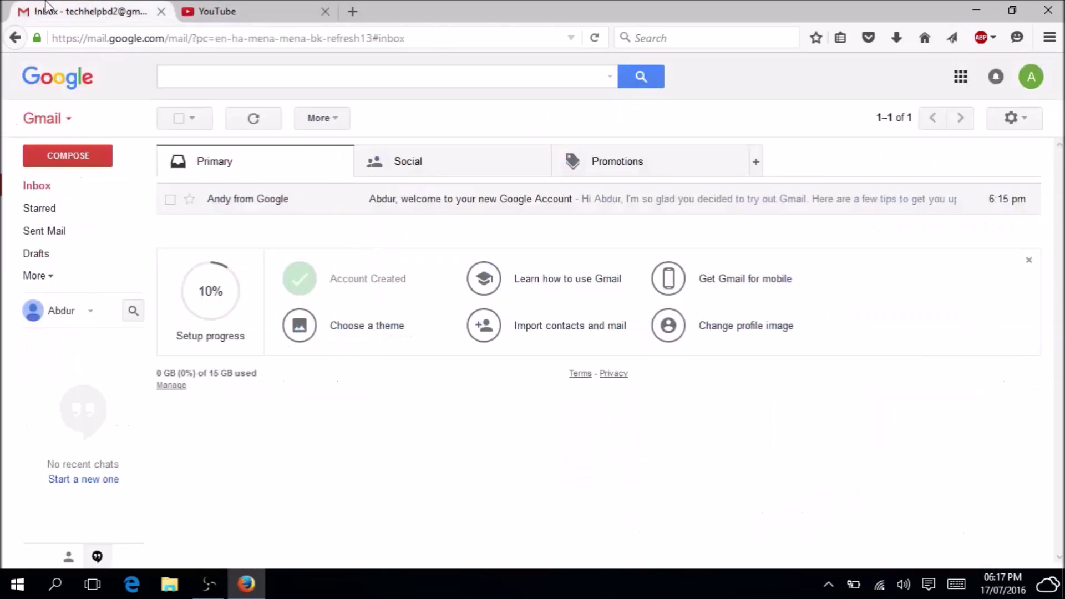
left_click(962, 78)
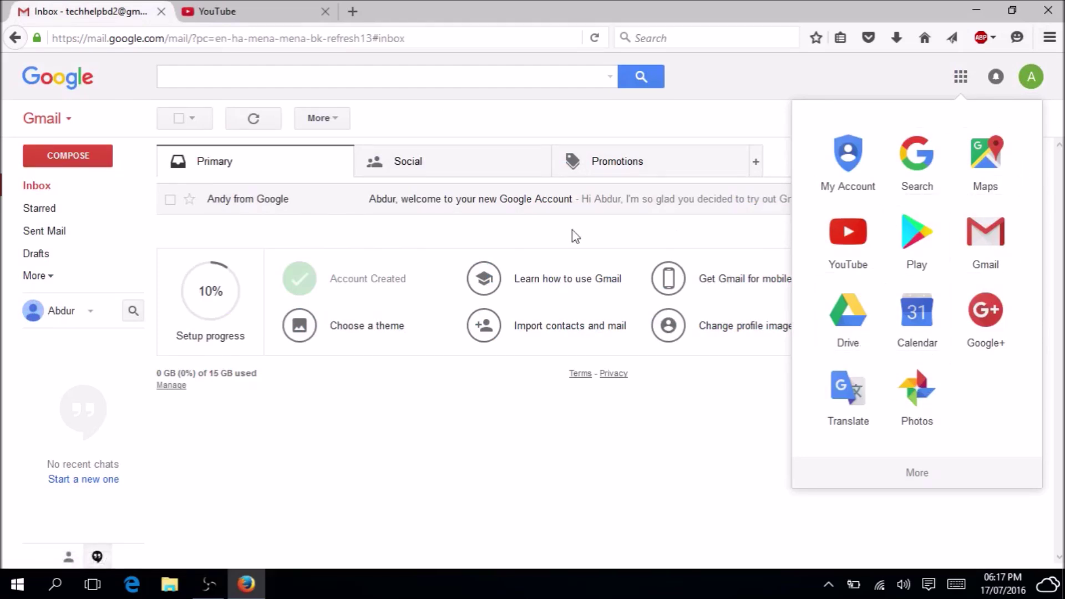
left_click(263, 8)
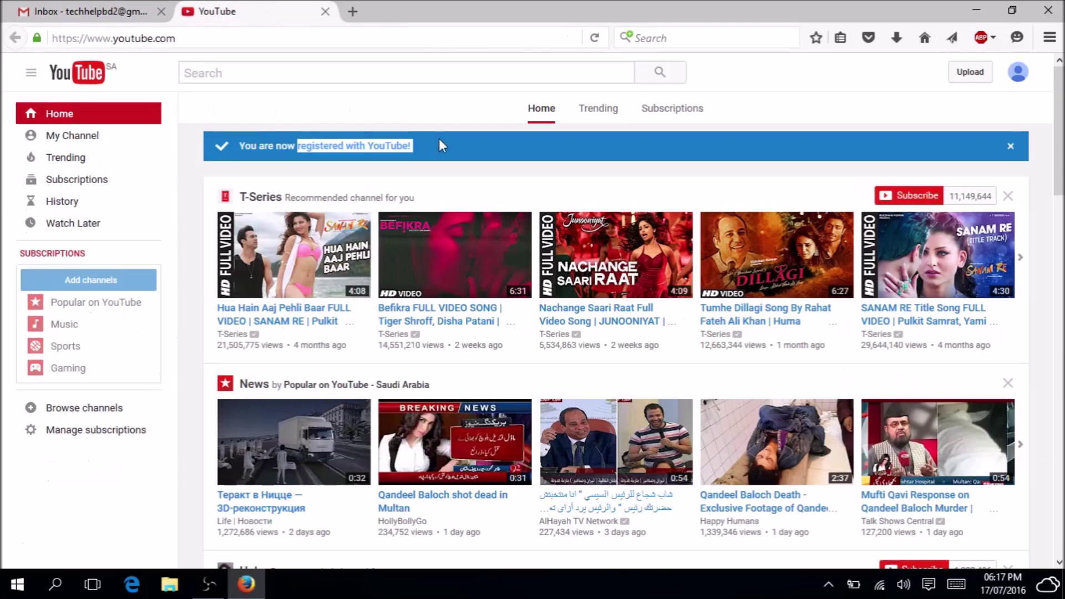
left_click_drag(254, 144, 420, 151)
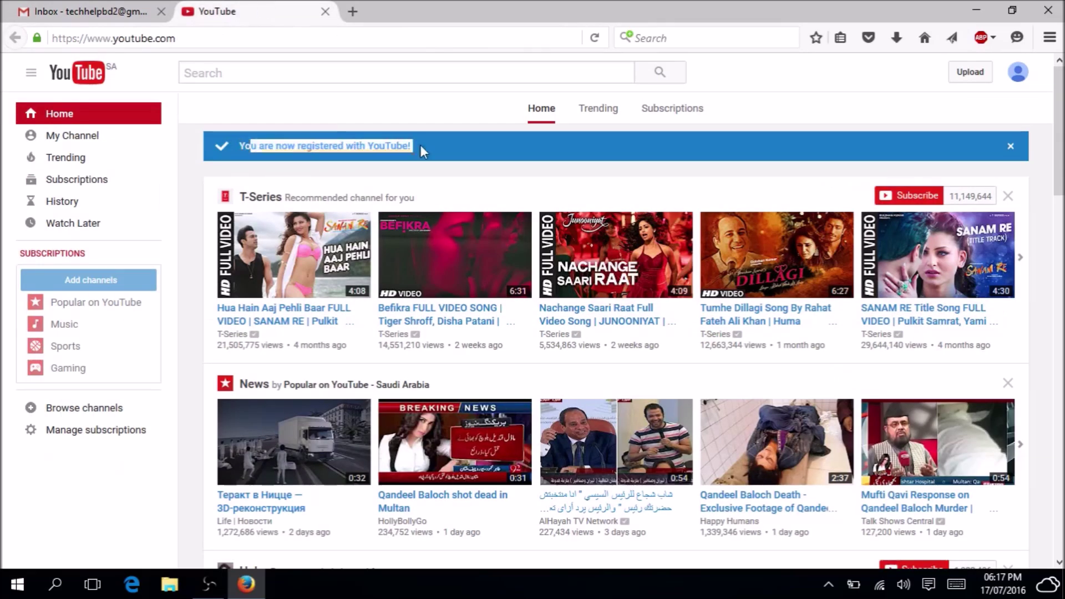
left_click(75, 136)
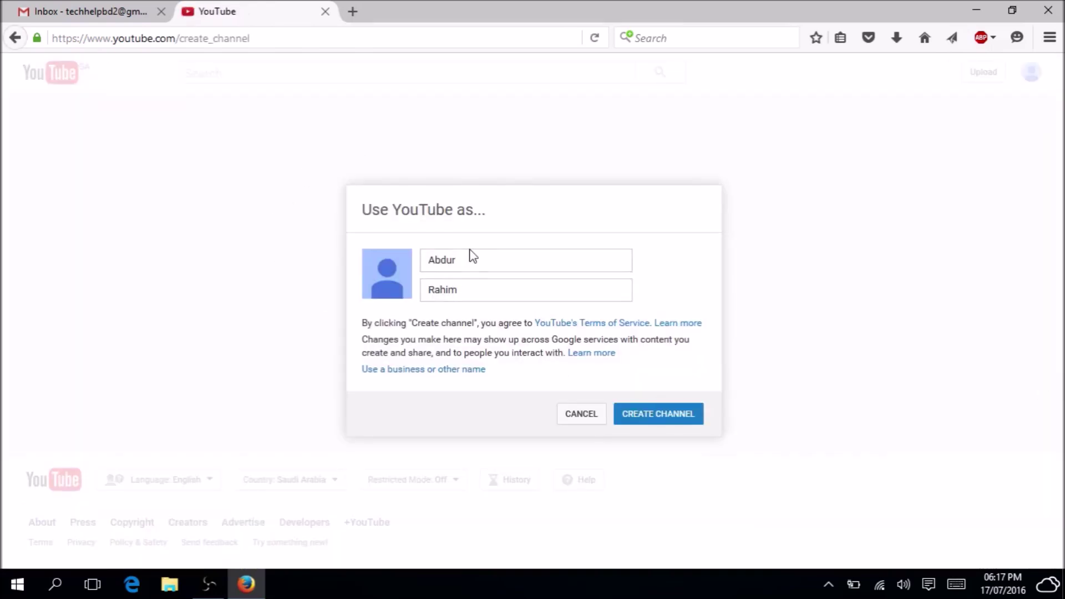
Select the prefilled first name in the 'Use YouTube as...' dialog.
left_click_drag(472, 256, 307, 265)
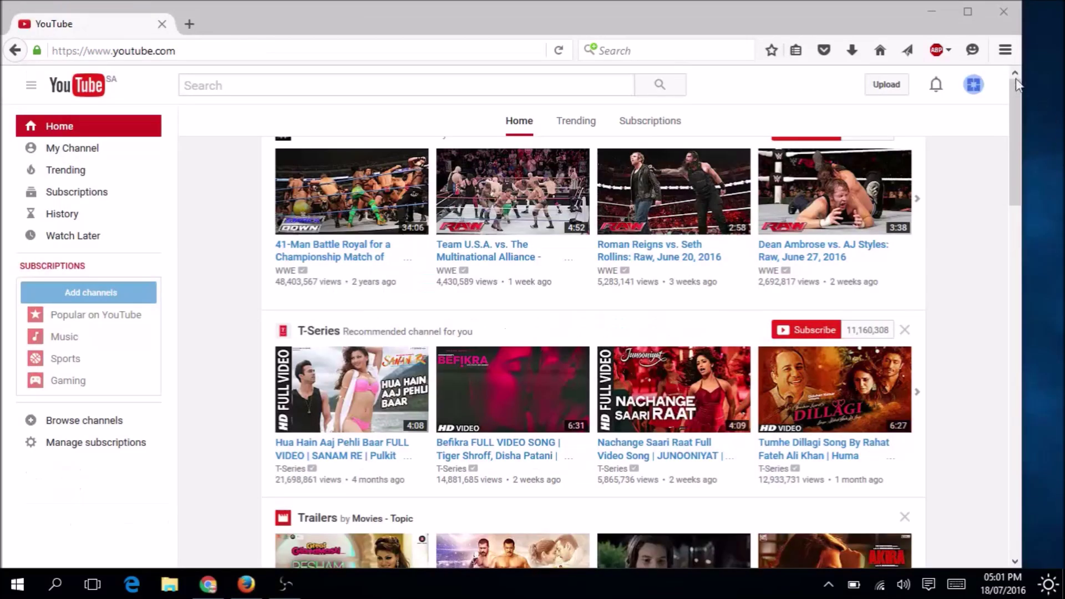
Maximize Firefox and open the new Funny World channel page via My Channel.
left_click(977, 8)
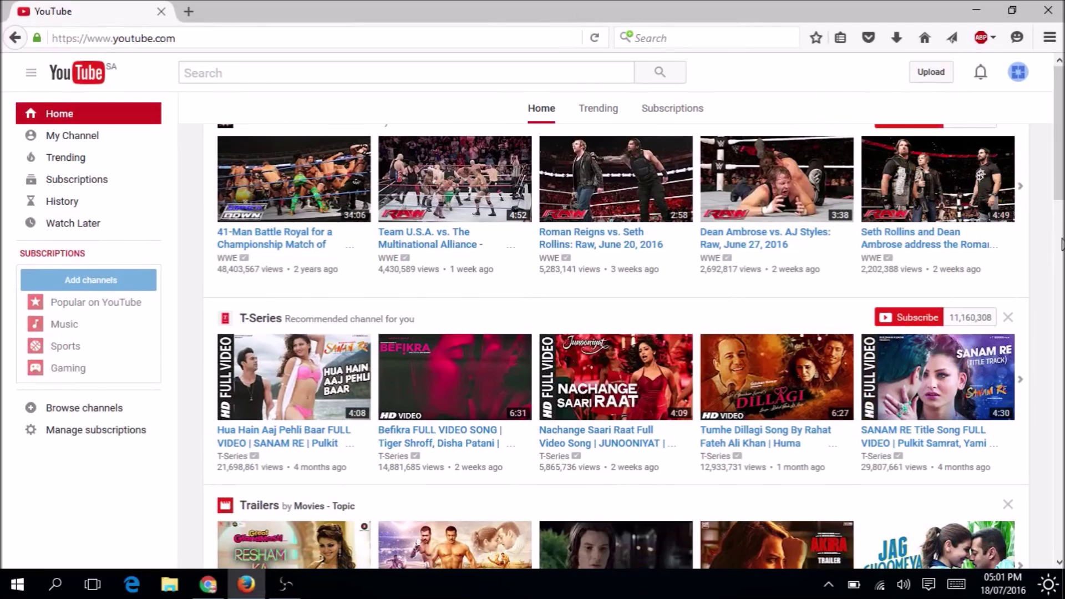
left_click(61, 144)
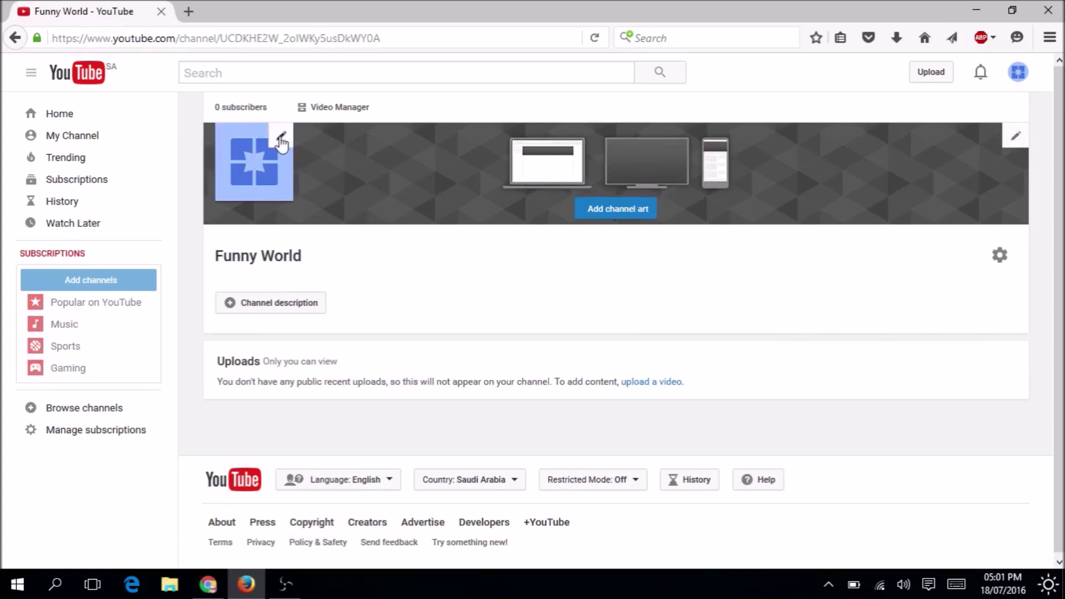
Open the Channel art upload dialog (recommended 2560 x 1440) for Funny World, closing the About me tab.
left_click(281, 139)
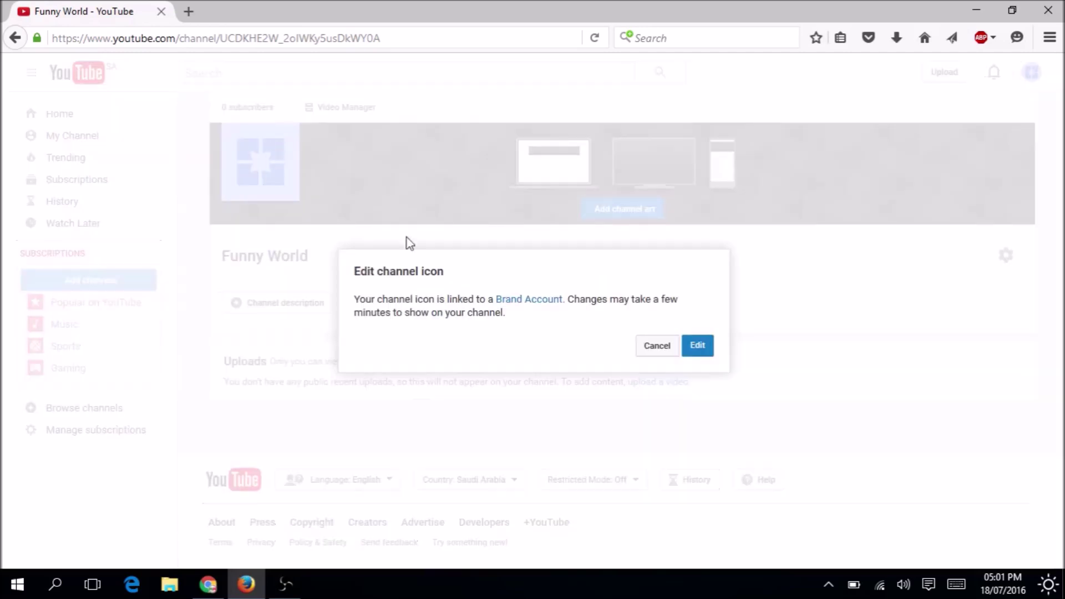
left_click(692, 347)
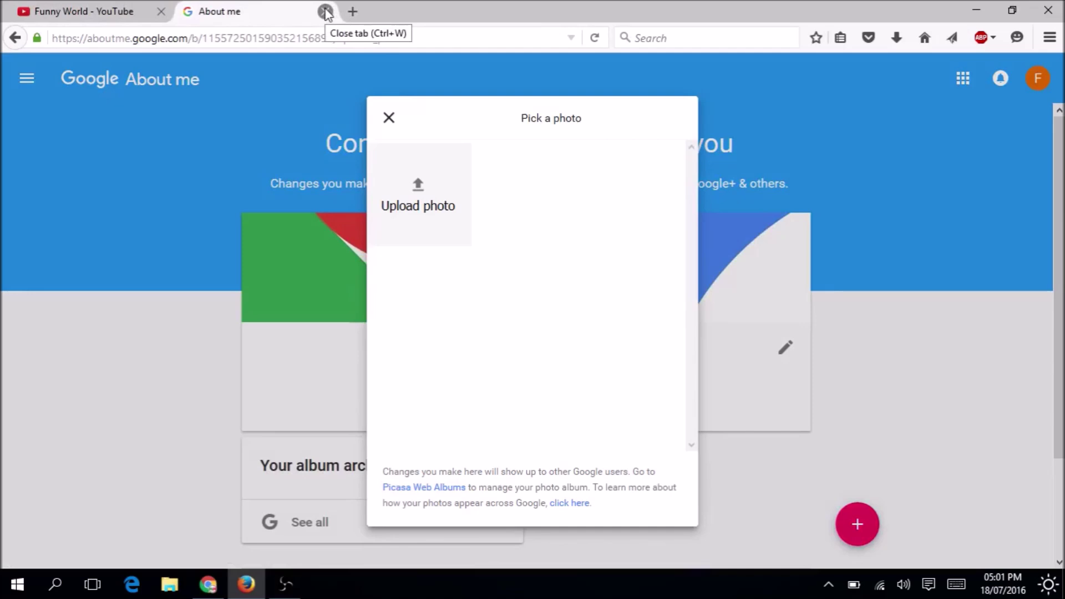
left_click(326, 11)
left_click(1017, 139)
left_click(980, 167)
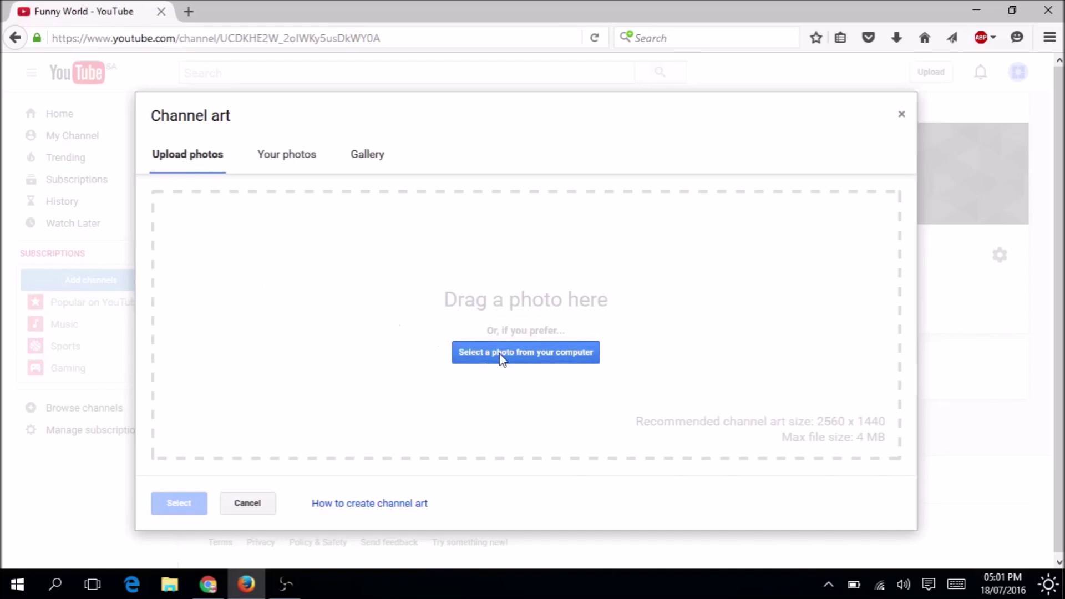
Pick the red heart traffic-light photo from Gallery, crop it, and set it as the banner.
left_click(311, 161)
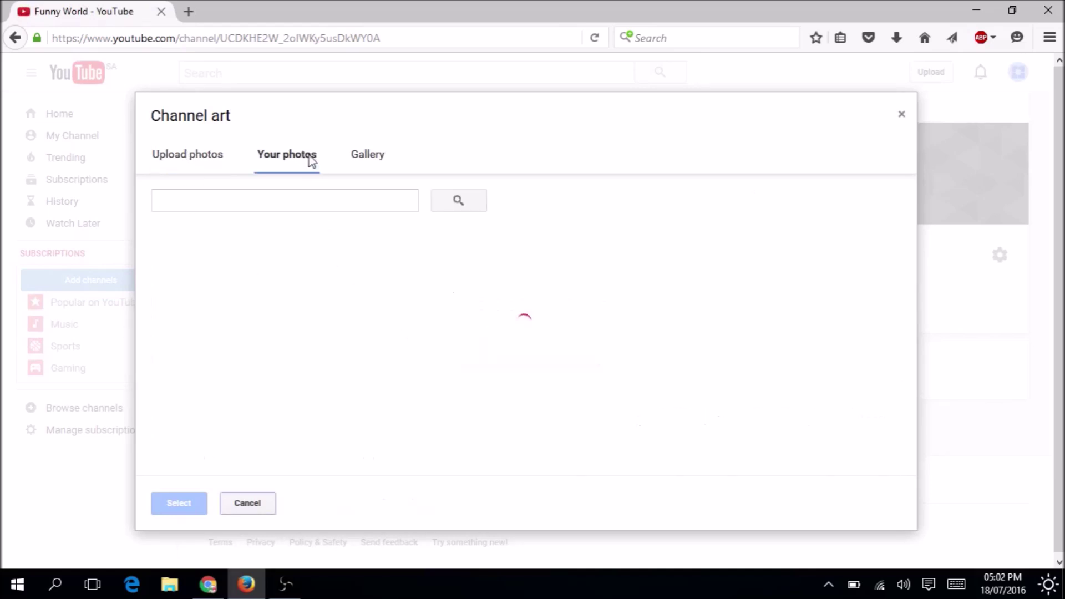
left_click(363, 160)
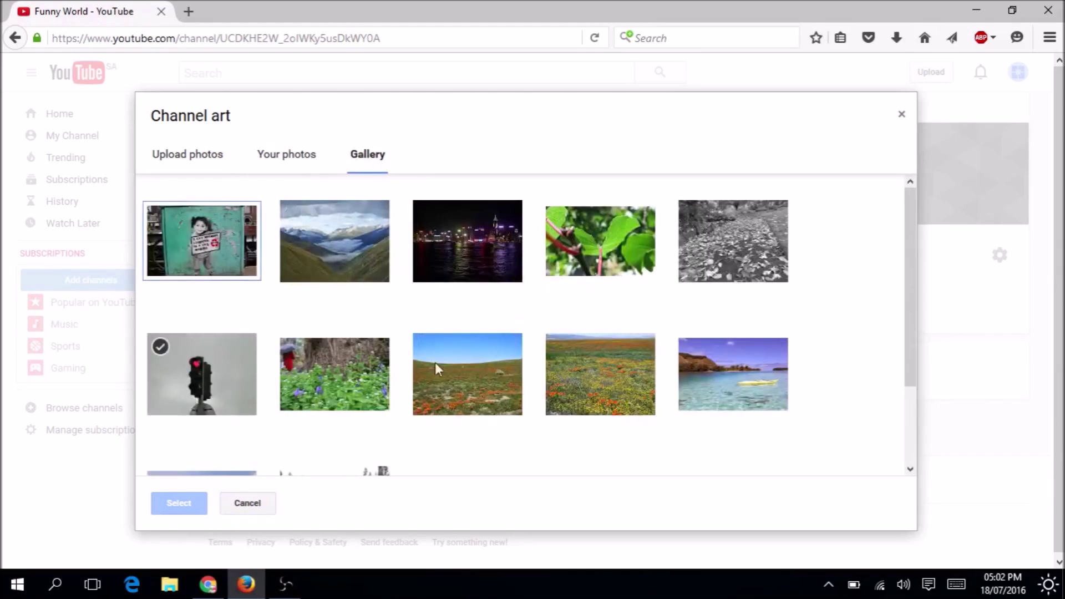
left_click_drag(907, 321, 909, 415)
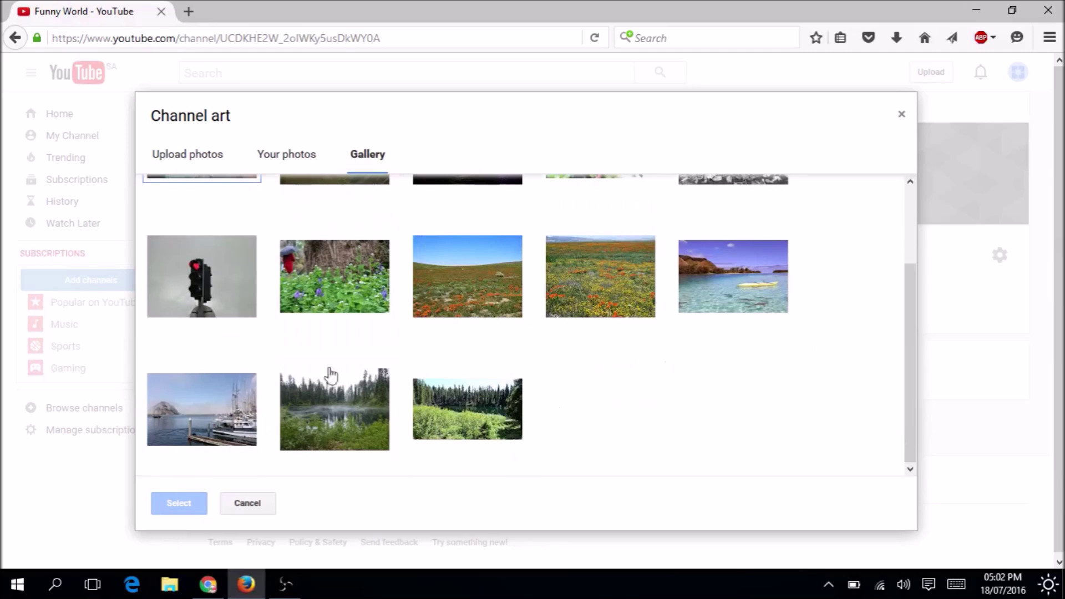
left_click(213, 289)
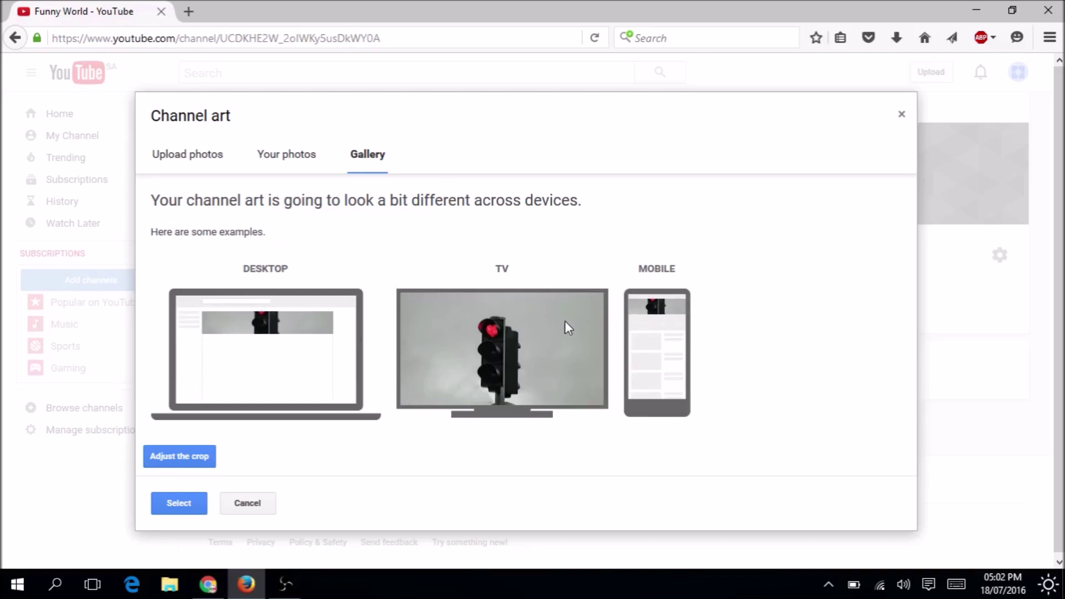
left_click(179, 456)
left_click_drag(494, 333, 468, 273)
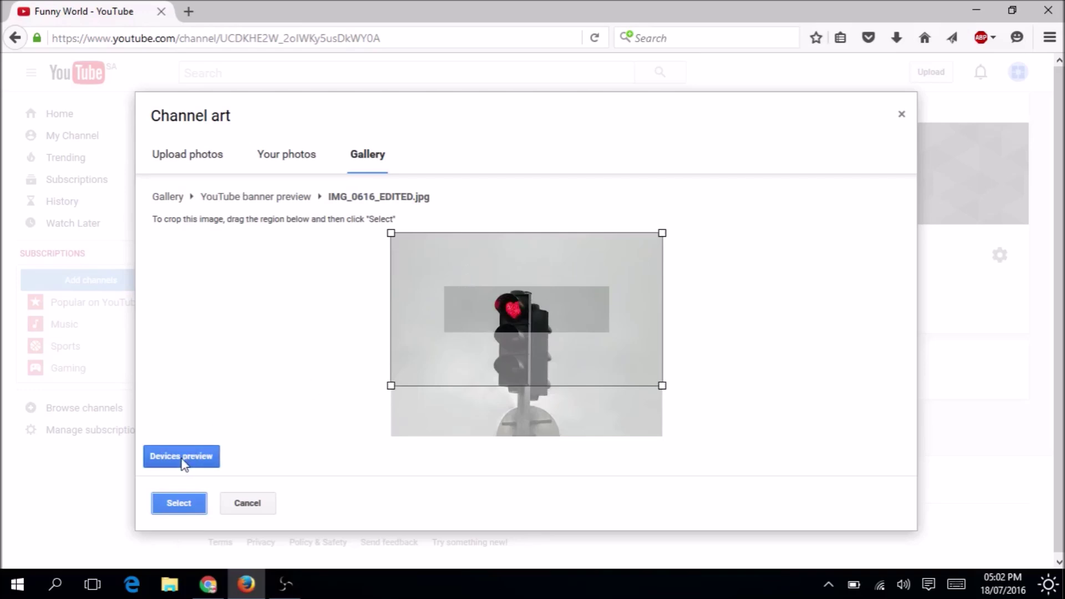
left_click(186, 503)
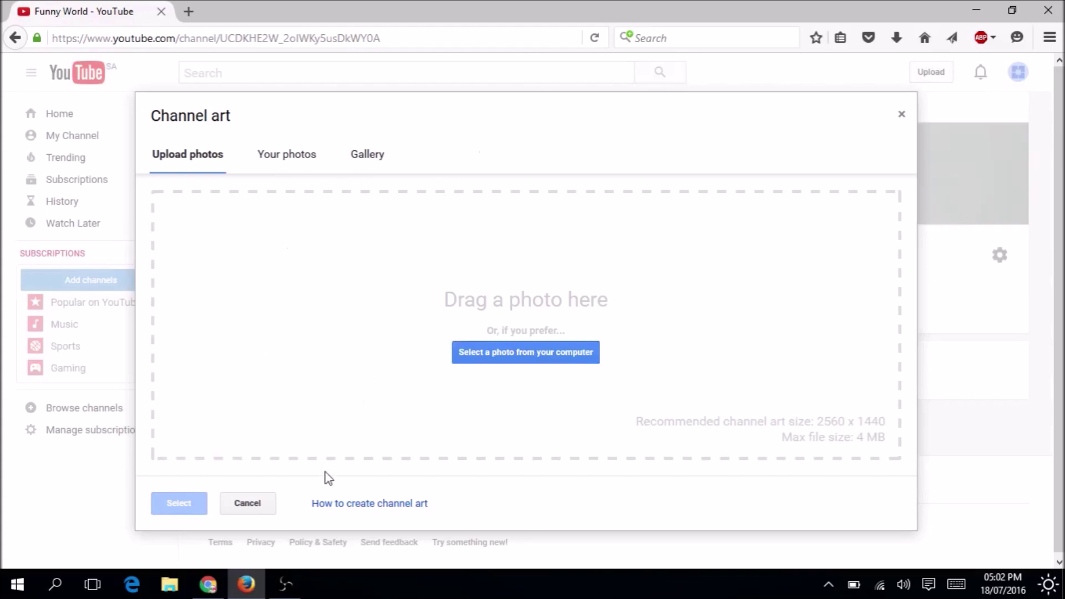
left_click(902, 114)
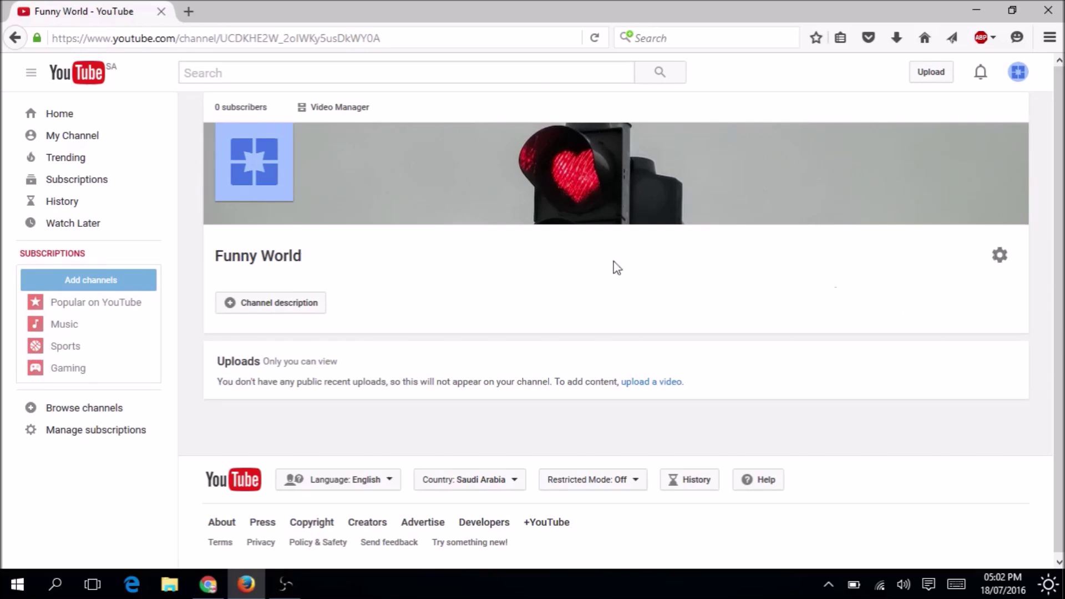
Enable 'Customize the layout of your channel' in channel settings and save, after checking a reference channel in Chrome.
left_click(999, 256)
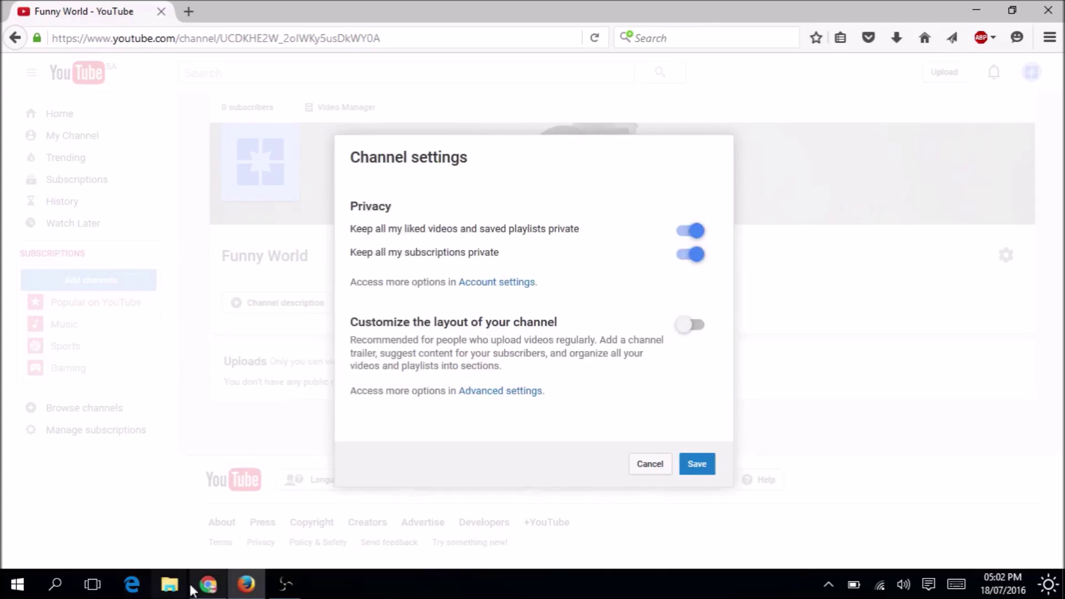
left_click(208, 585)
left_click(127, 8)
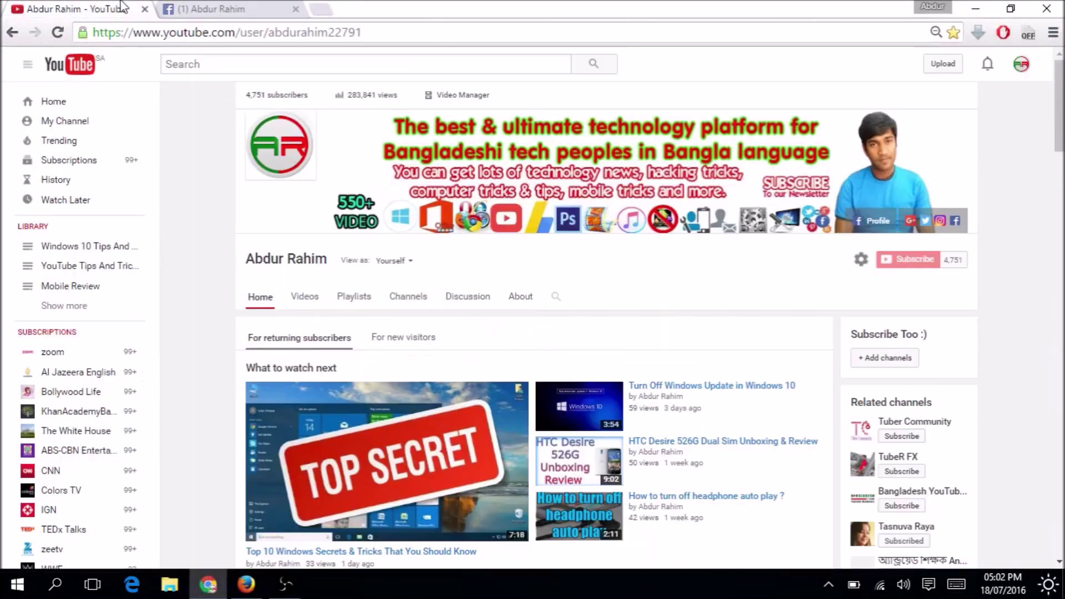
scroll(532, 333, "down", 15)
scroll(533, 333, "up", 8)
scroll(532, 333, "up", 7)
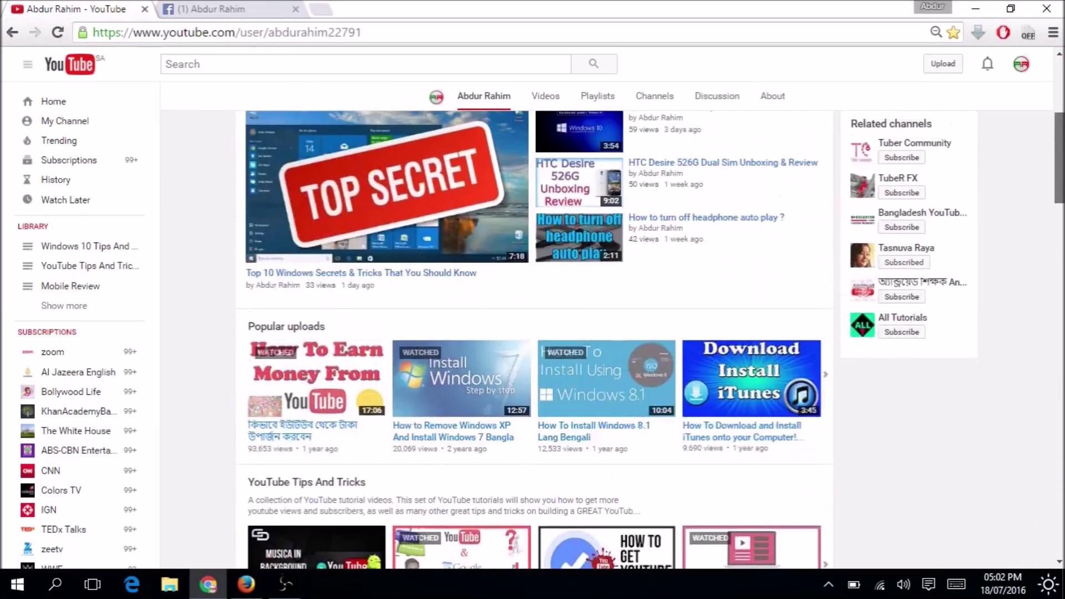
scroll(532, 333, "down", 12)
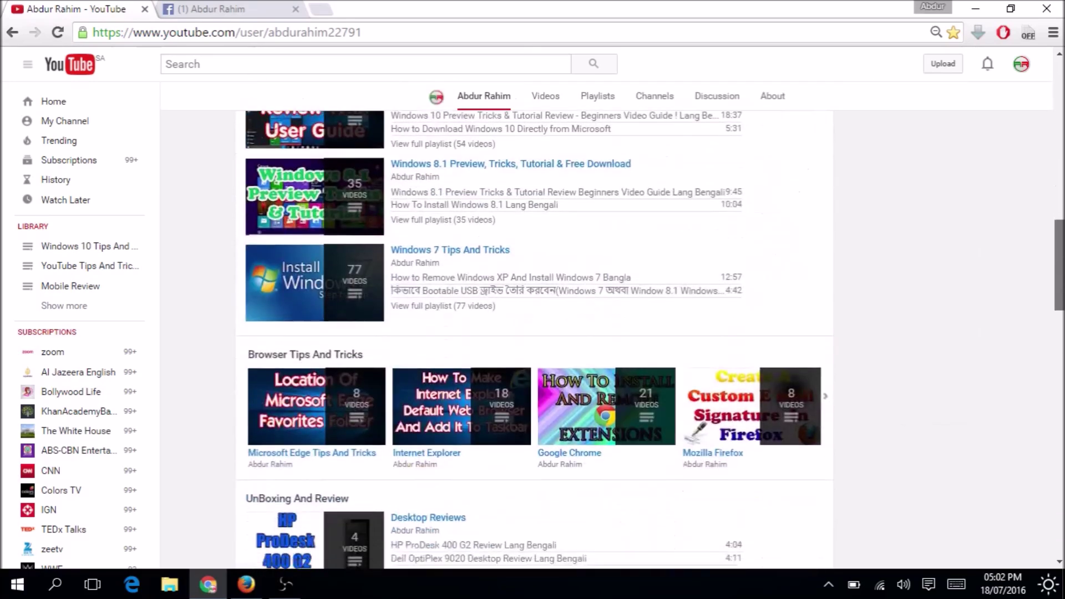
scroll(533, 333, "down", 10)
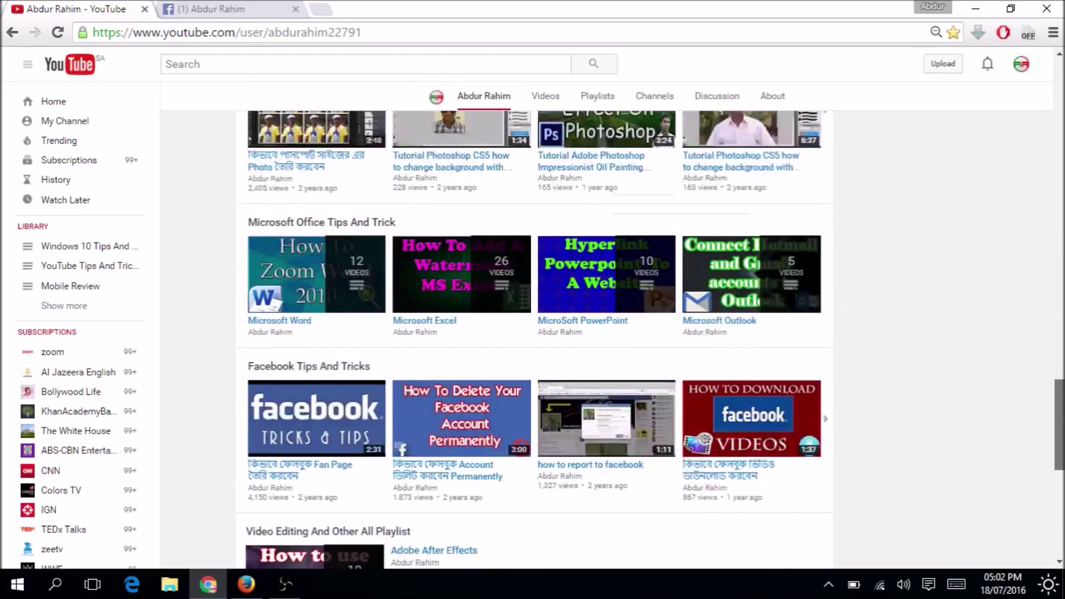
scroll(532, 332, "up", 12)
scroll(533, 333, "up", 10)
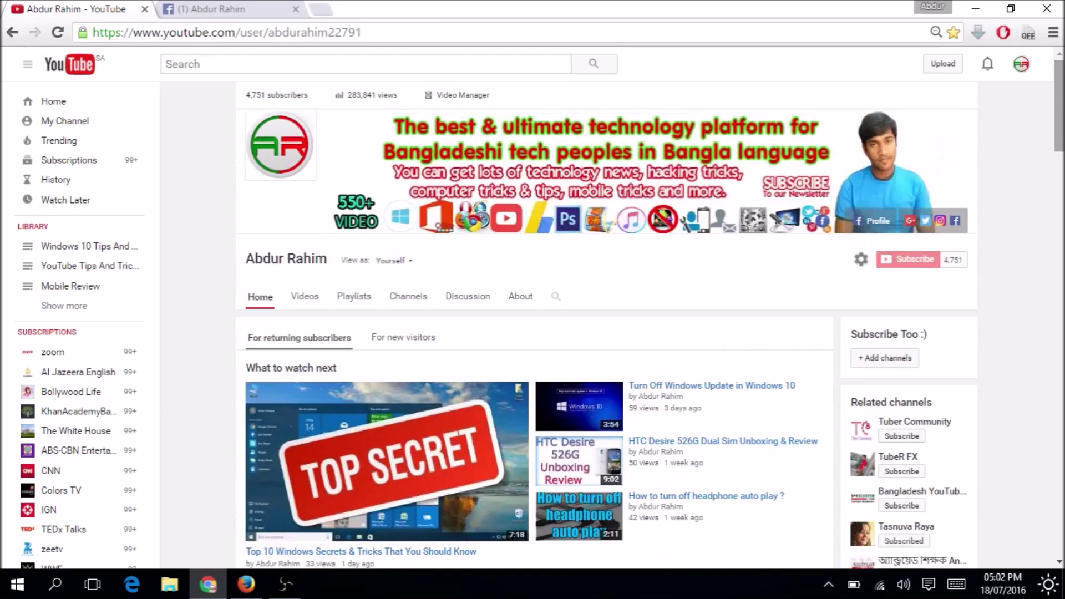
left_click(975, 8)
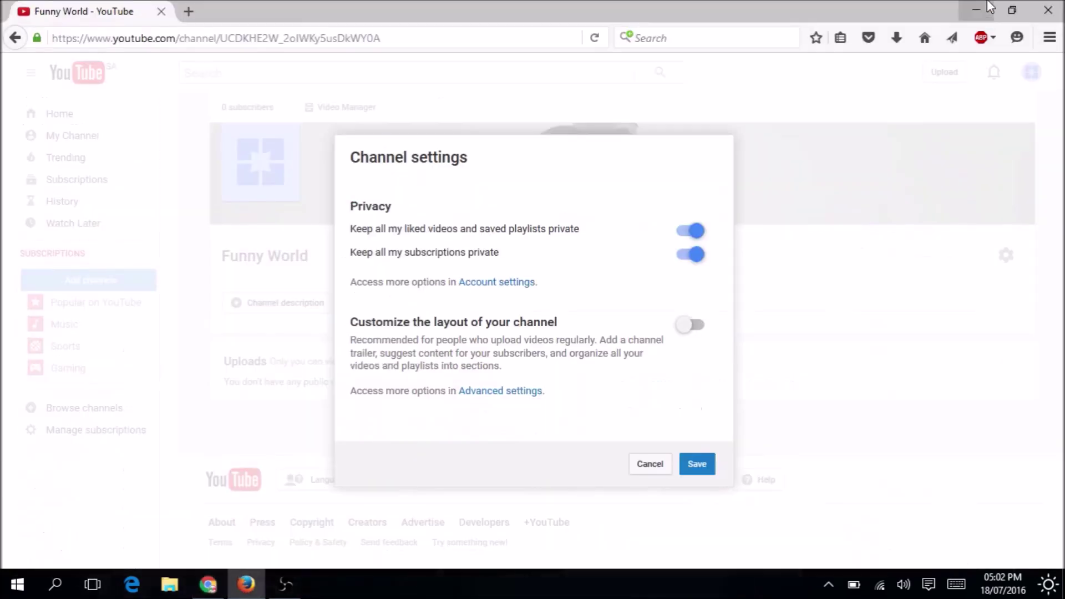
left_click(702, 326)
left_click(698, 465)
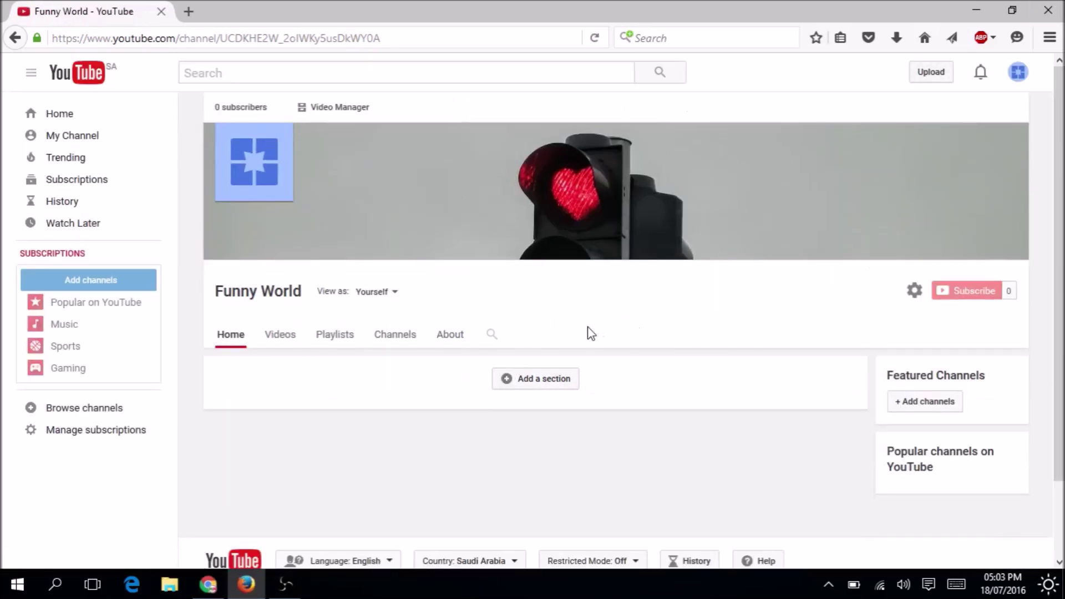
Add a Popular uploads section with the Horizontal row layout to the channel home.
left_click(530, 383)
left_click(309, 411)
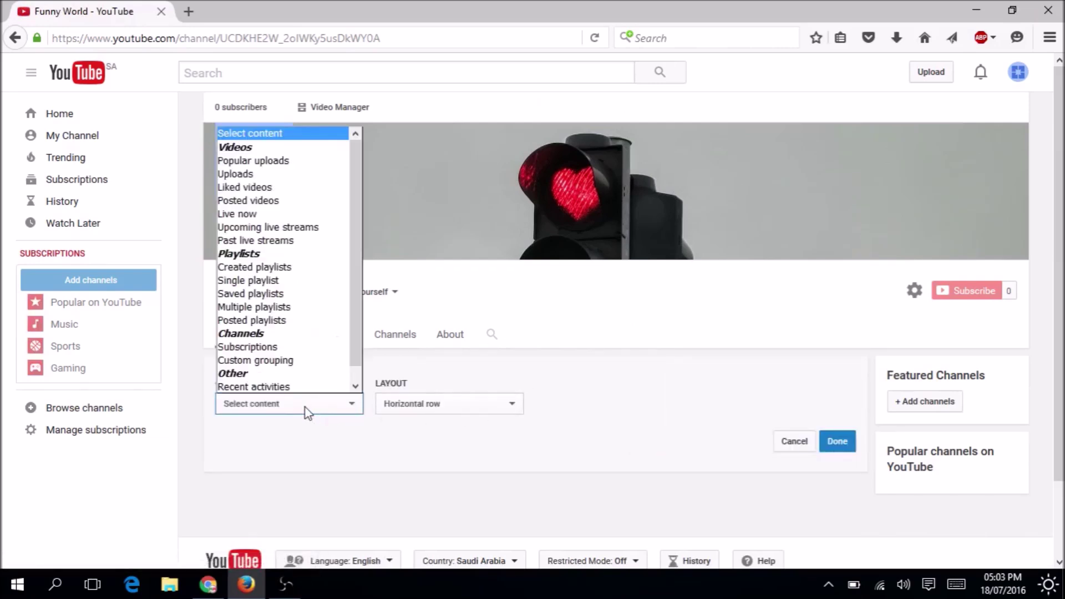
left_click(268, 164)
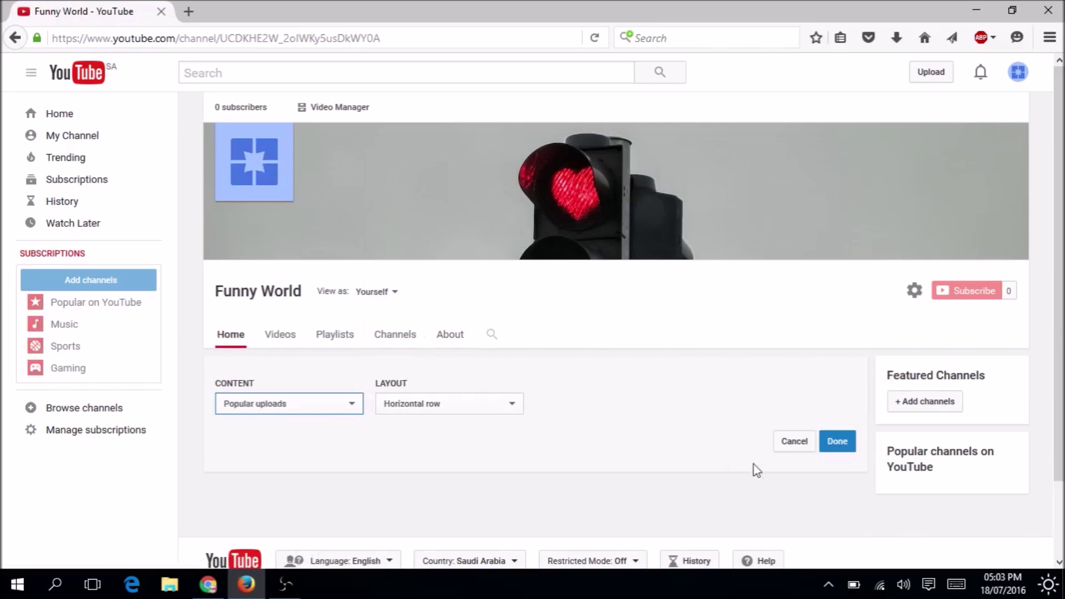
left_click(450, 405)
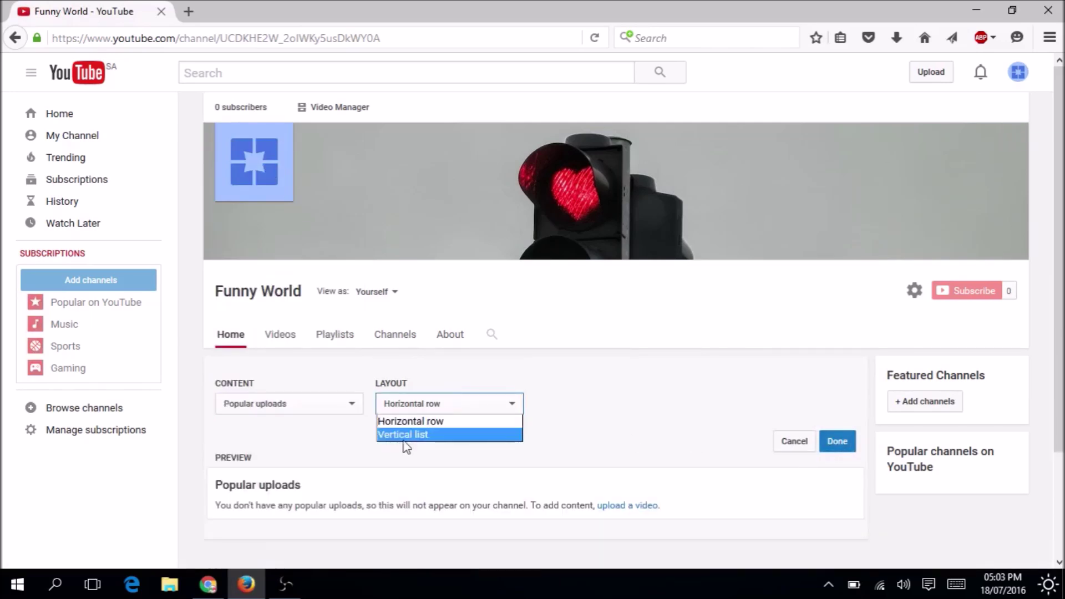
left_click(447, 421)
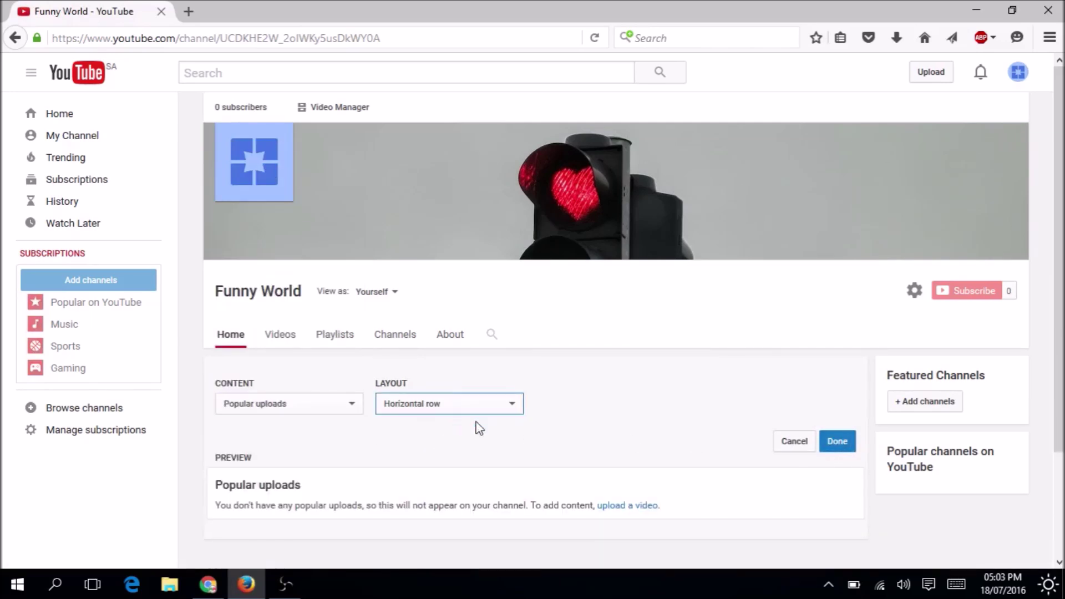
left_click(852, 444)
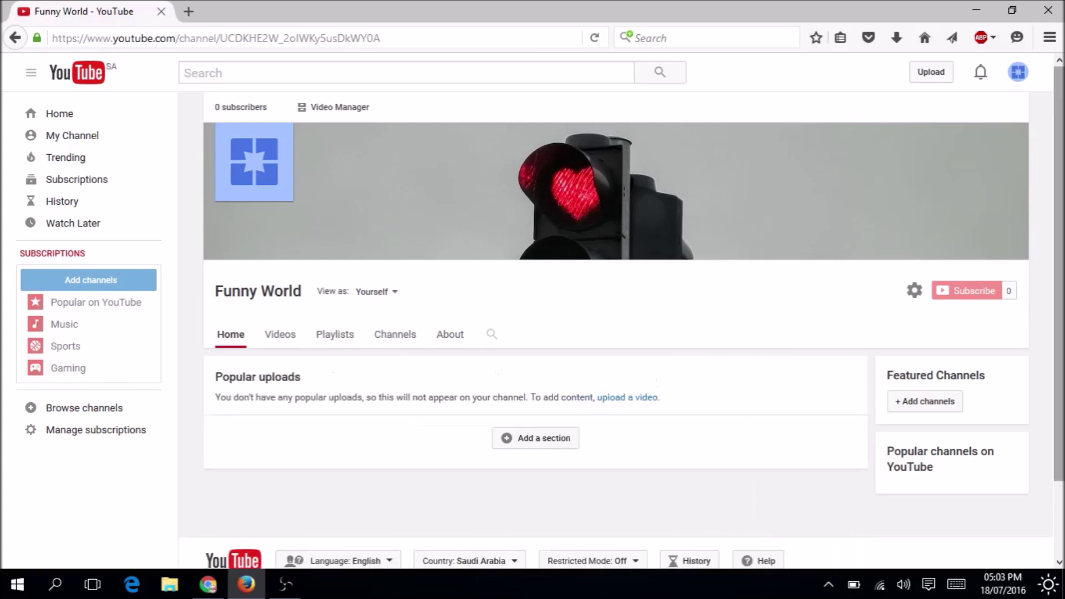
Add a second section showing Uploads to the channel home.
scroll(1027, 355, "down", 3)
left_click(536, 361)
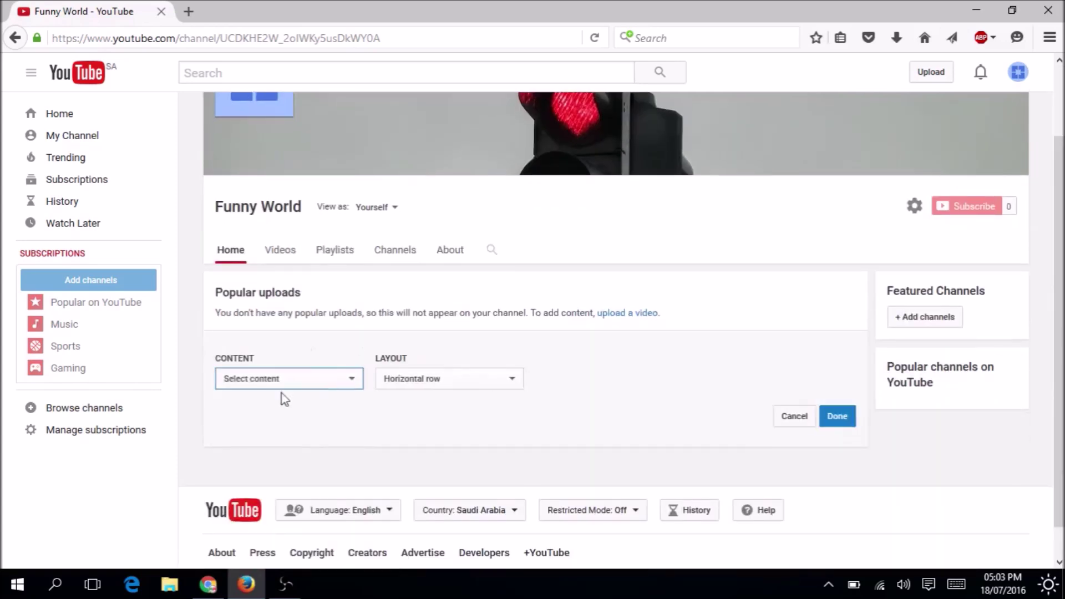
left_click(269, 385)
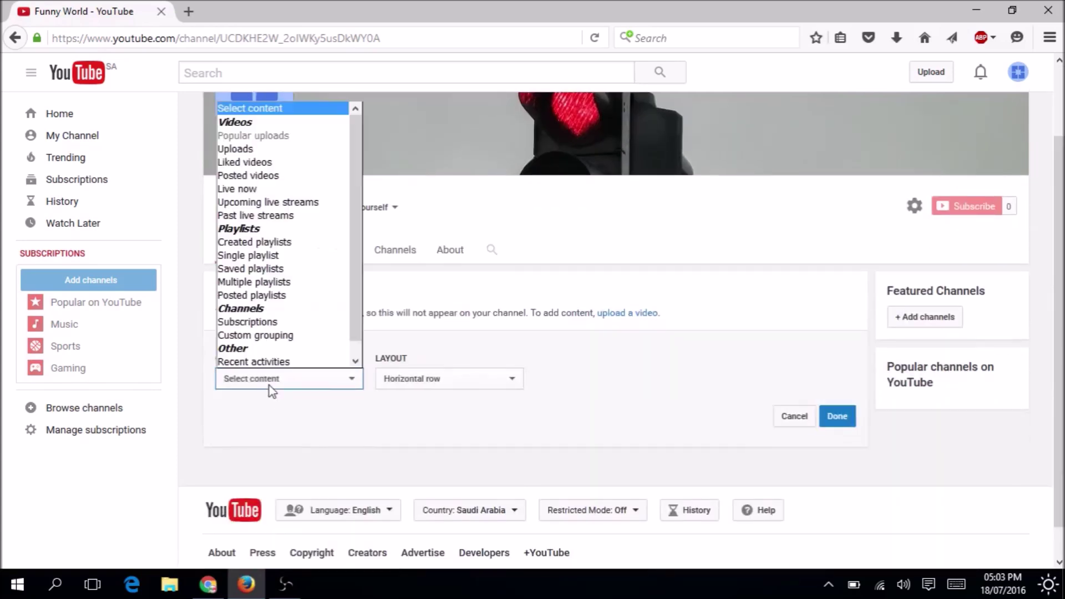
left_click(260, 149)
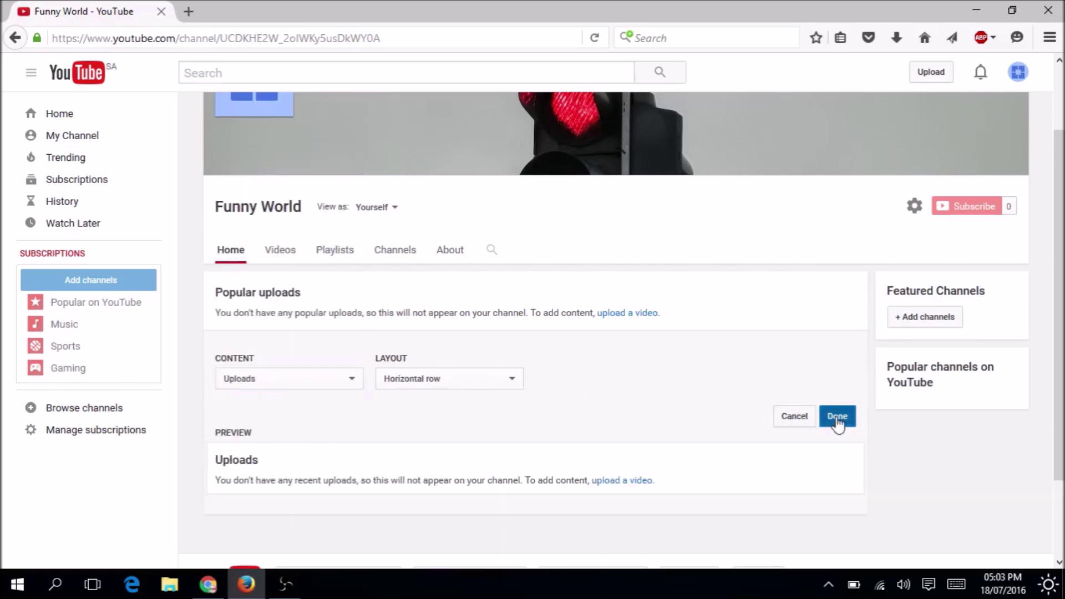
left_click(837, 417)
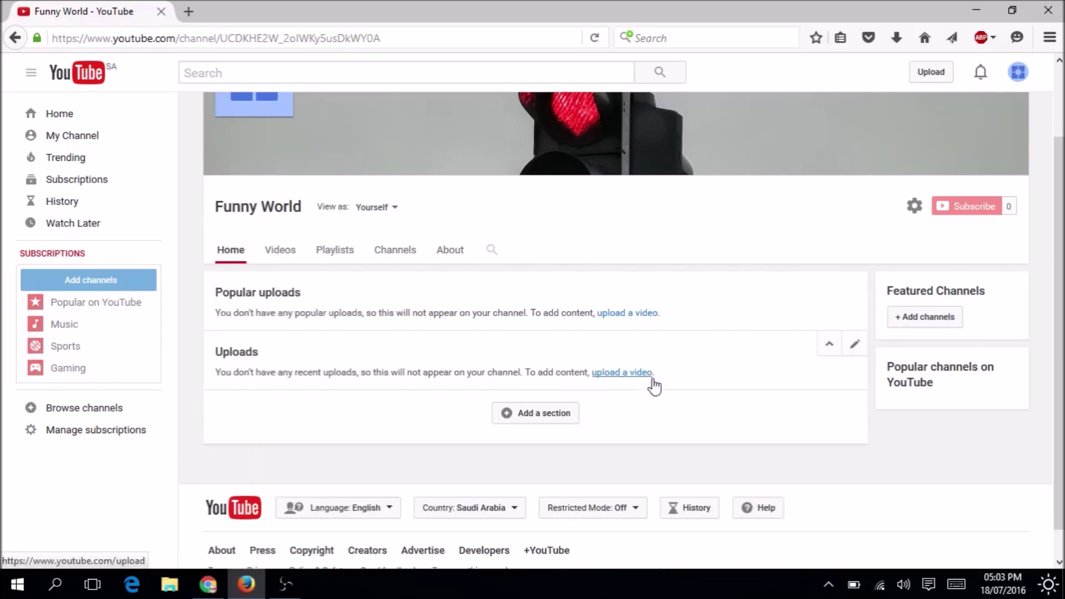
scroll(665, 363, "up", 2)
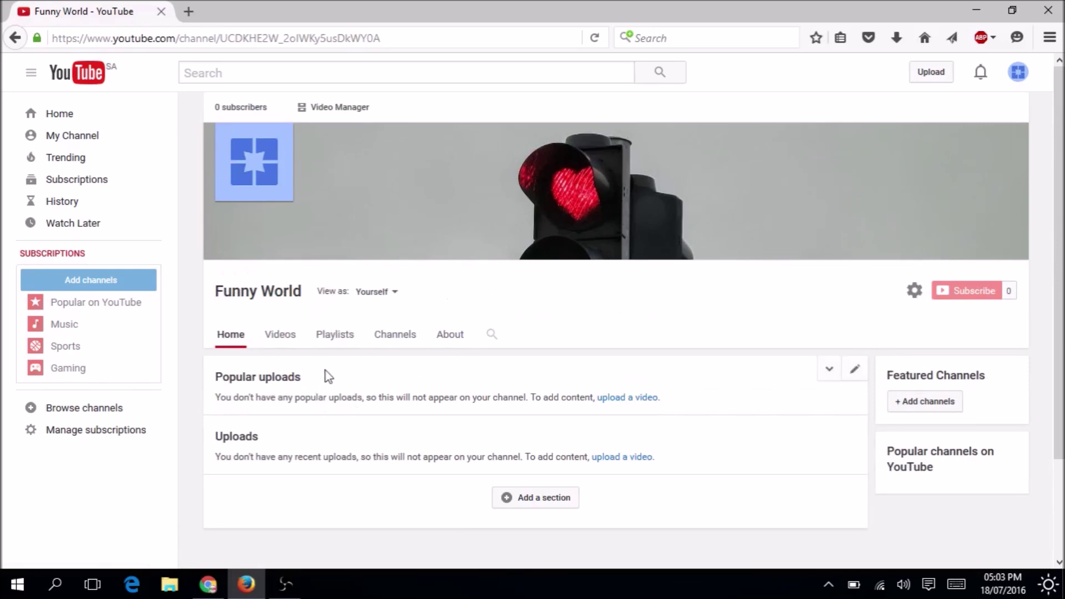
Write the channel description 'Most Funny Video All over the world' on the About page and save it.
left_click(443, 338)
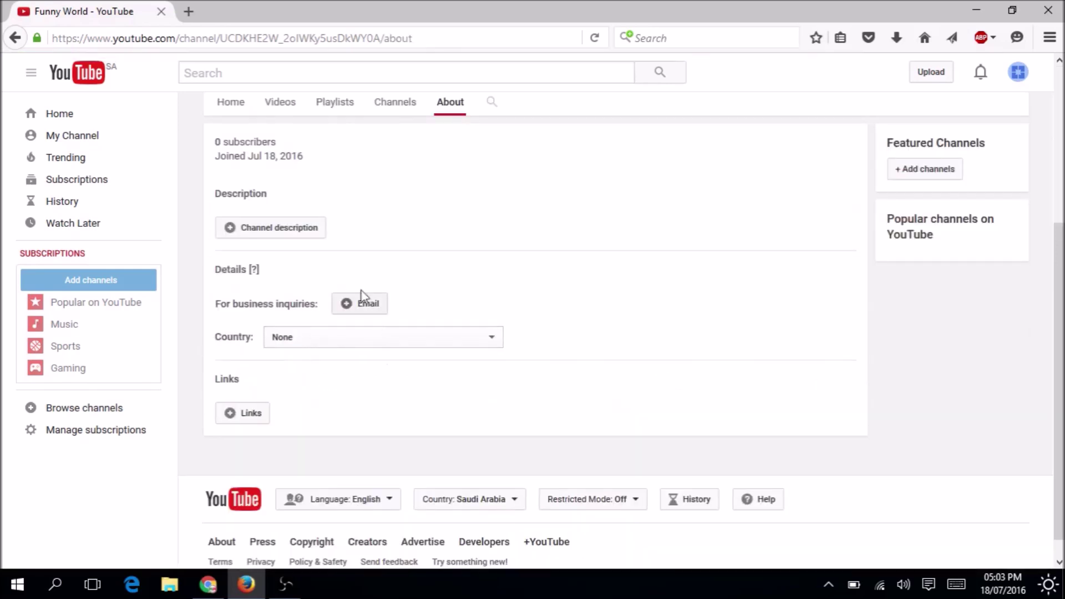
scroll(668, 282, "up", 4)
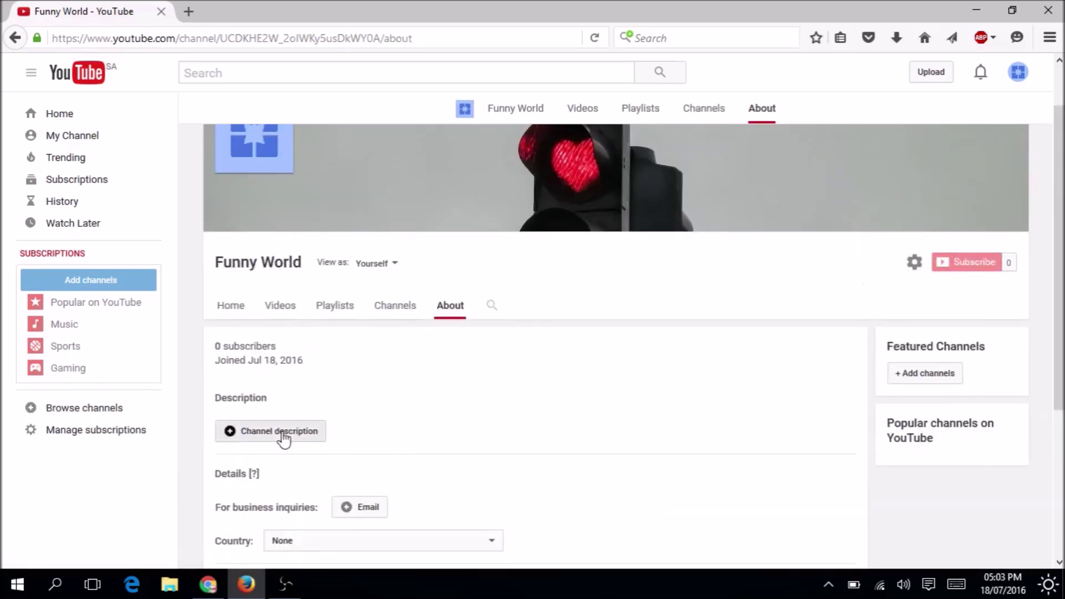
left_click(281, 431)
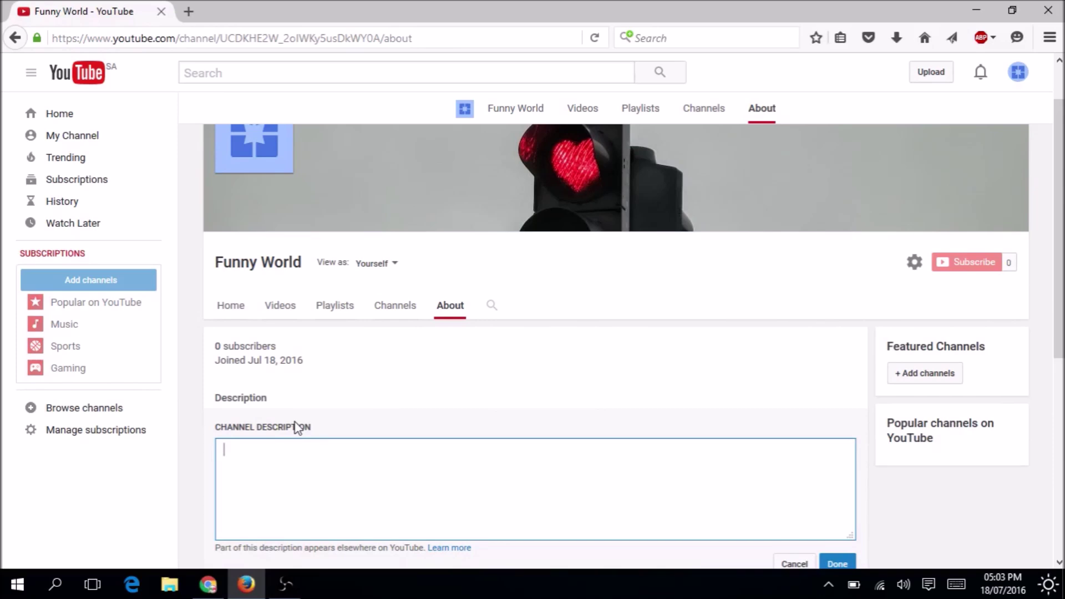
scroll(875, 431, "down", 4)
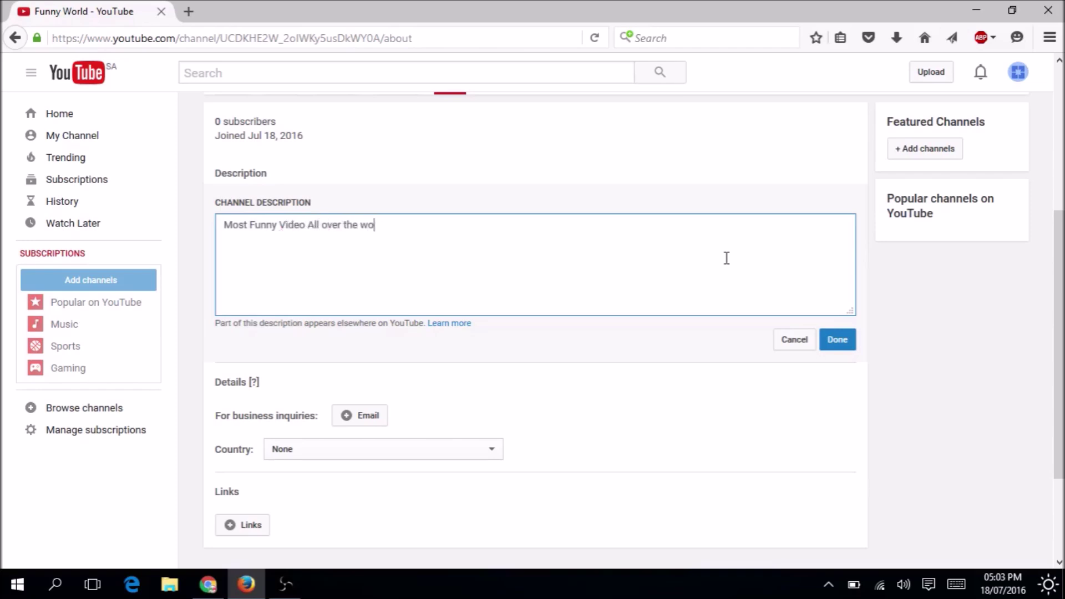
left_click(837, 347)
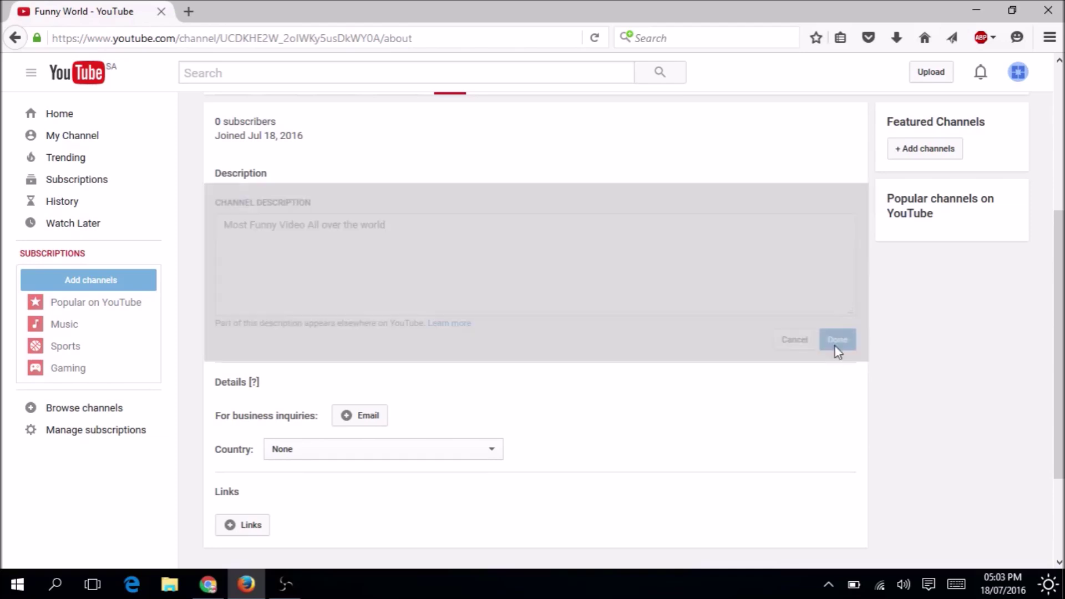
Return to the Funny World channel's Home tab.
left_click_drag(1059, 309, 1059, 240)
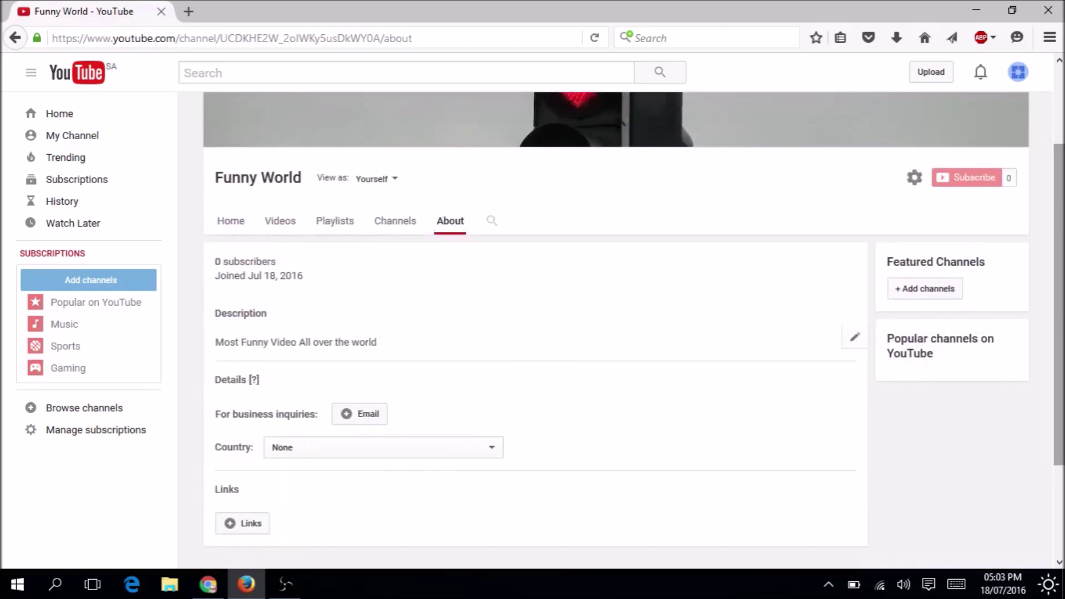
mouse_move(933, 340)
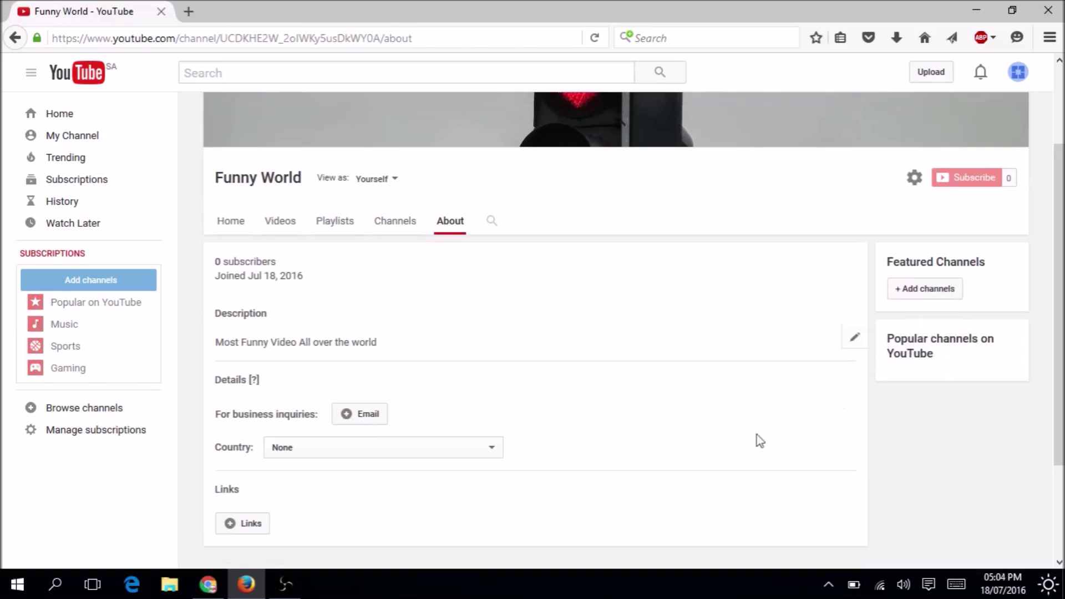
scroll(776, 380, "up", 2)
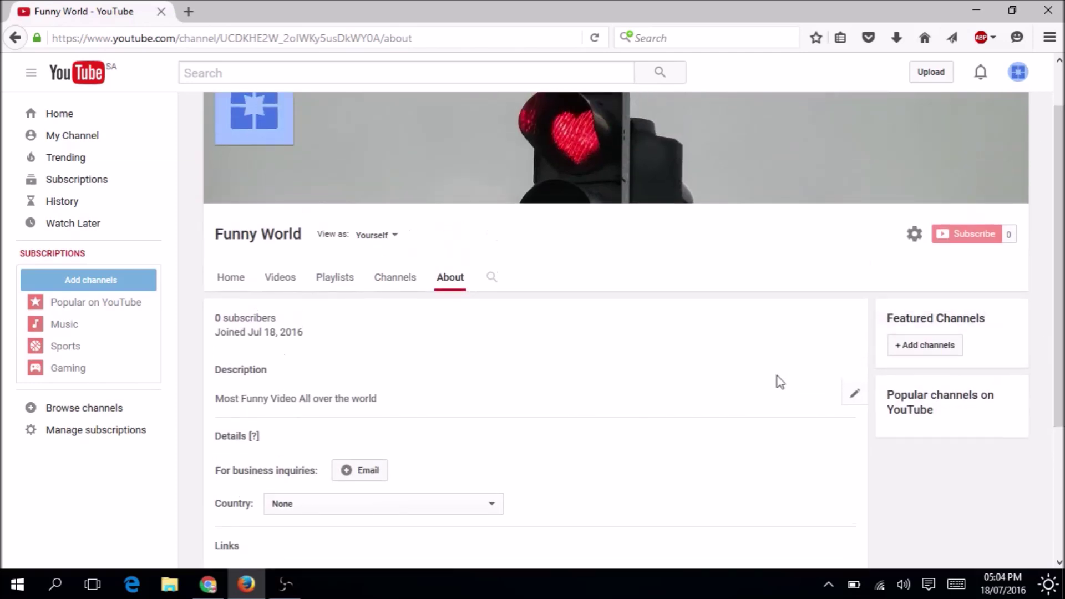
left_click(230, 279)
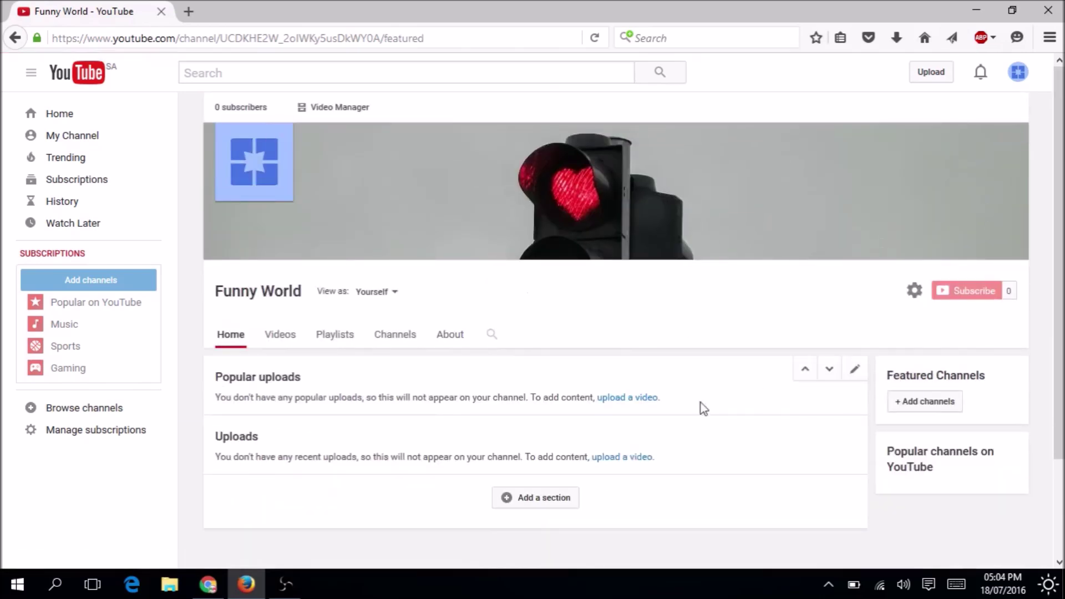
Start uploading the video file 'my channel introw' from the Upload page.
left_click(922, 76)
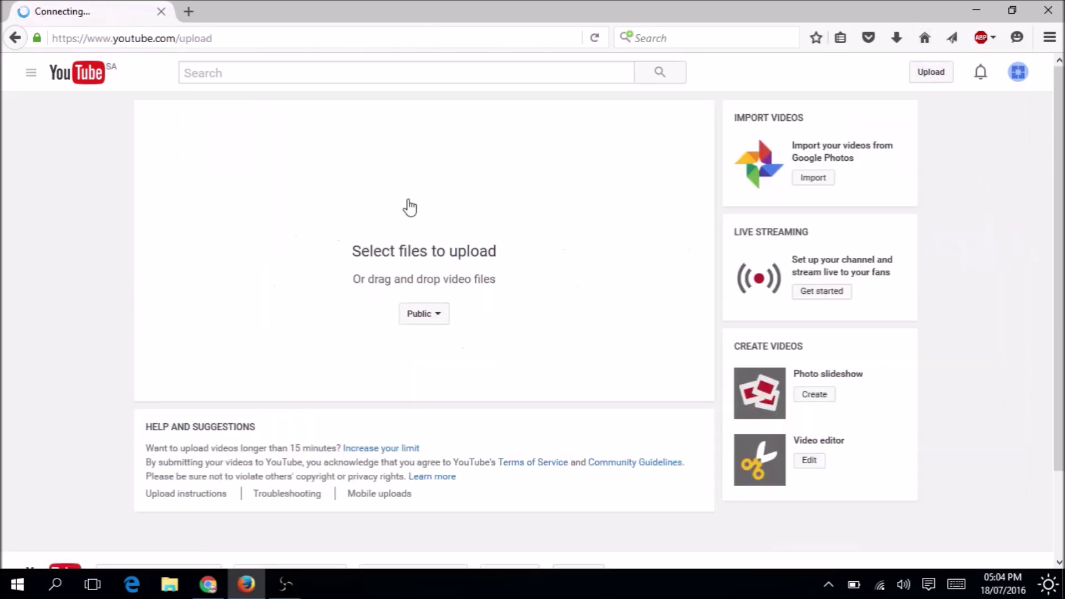
left_click(410, 208)
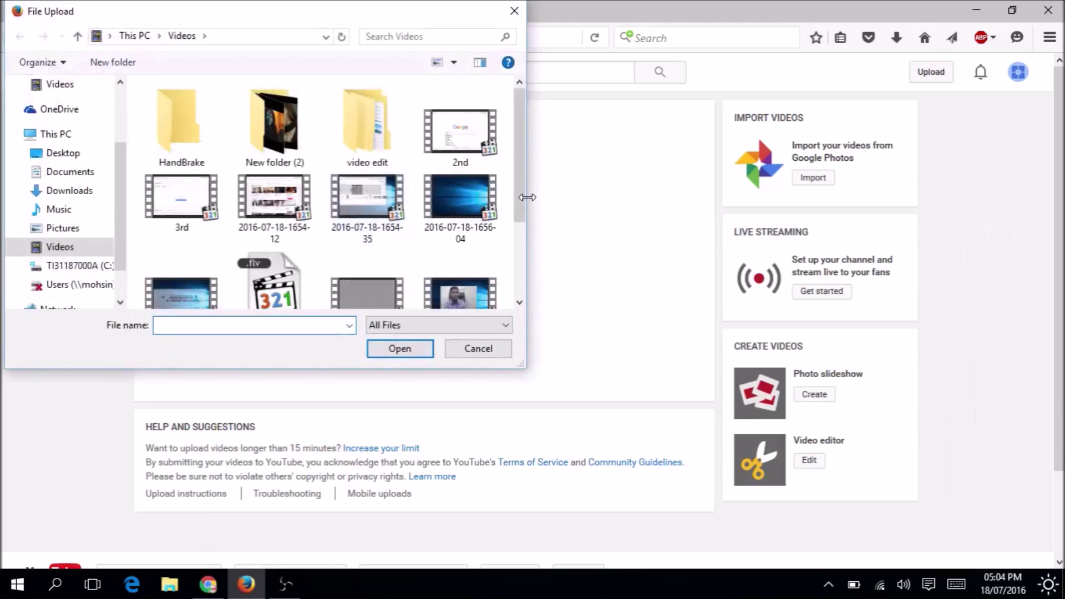
left_click_drag(519, 204, 517, 278)
left_click(276, 265)
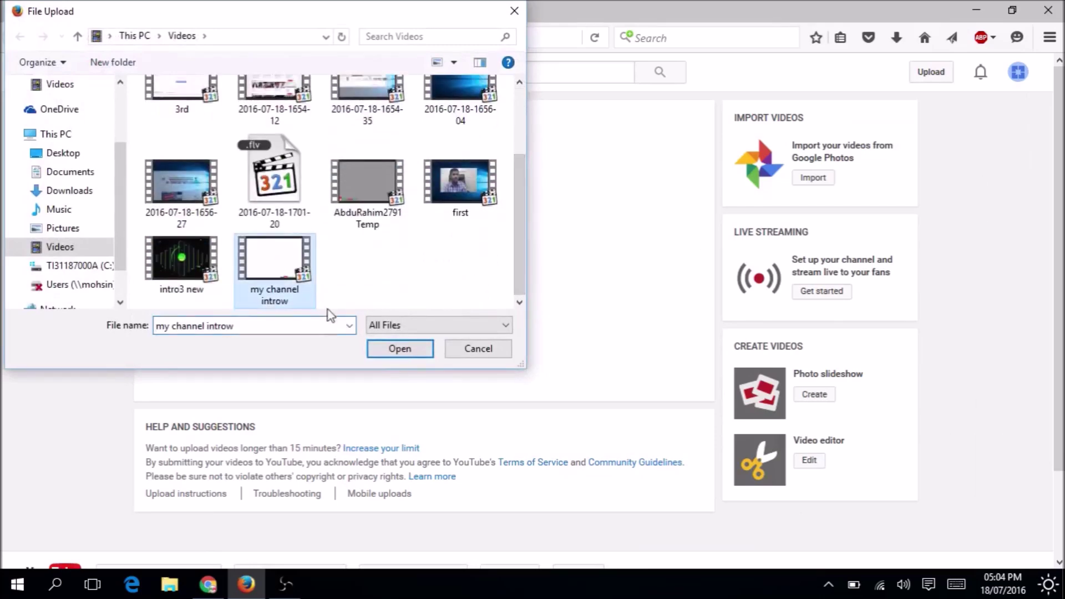
left_click(382, 348)
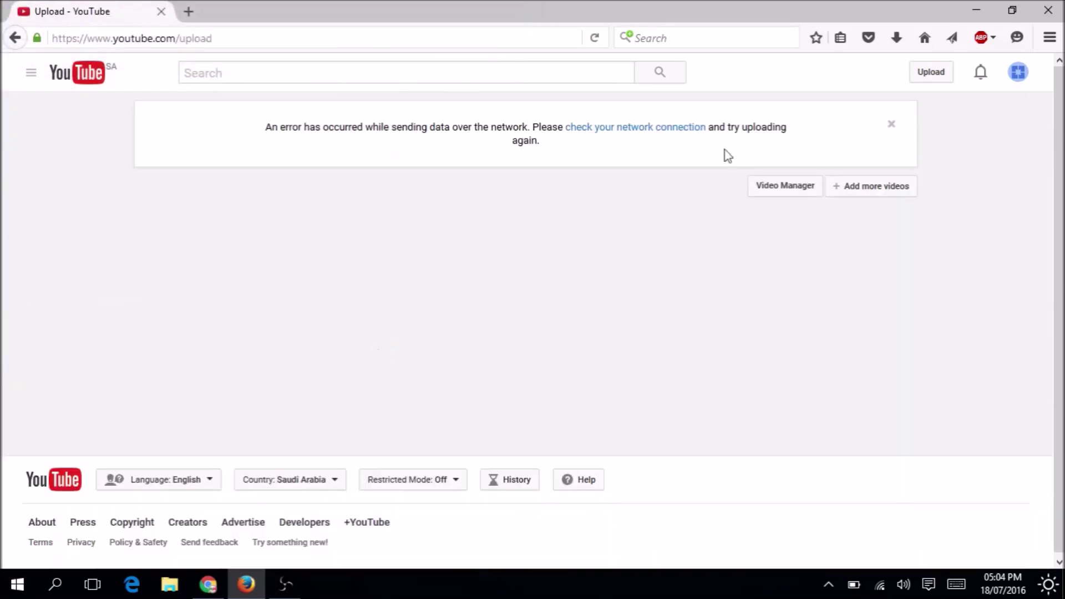
After the network error, reload the upload page and select 'my channel introw' again.
left_click(777, 186)
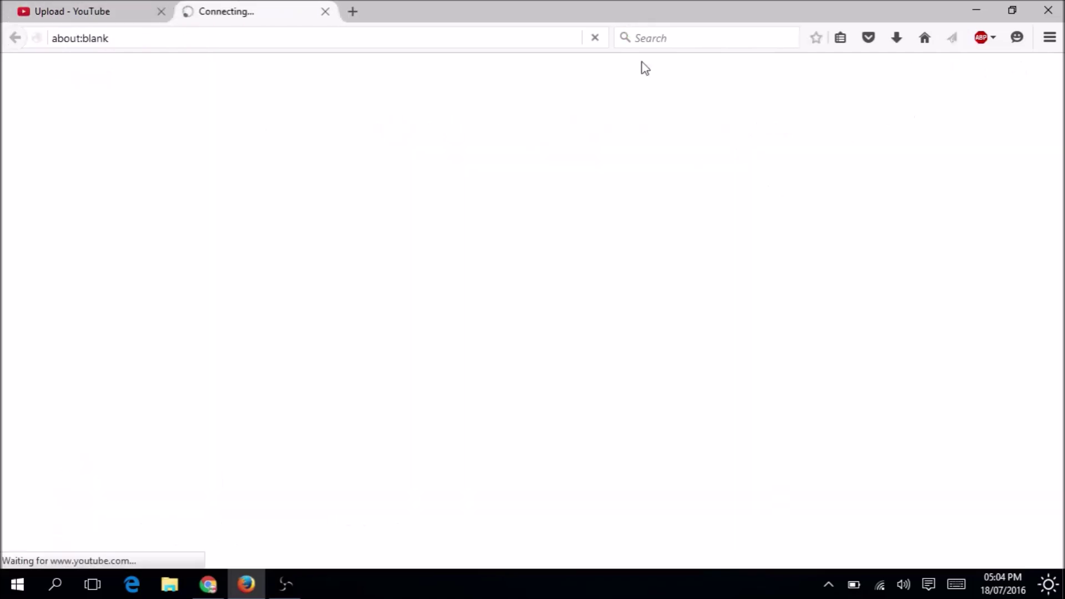
left_click(326, 12)
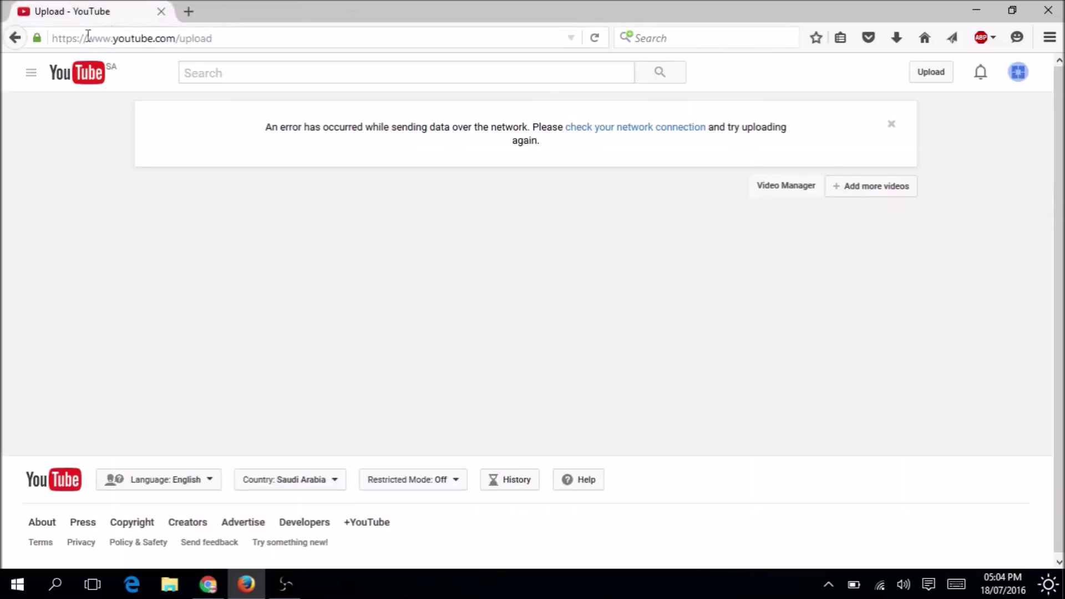
left_click(594, 38)
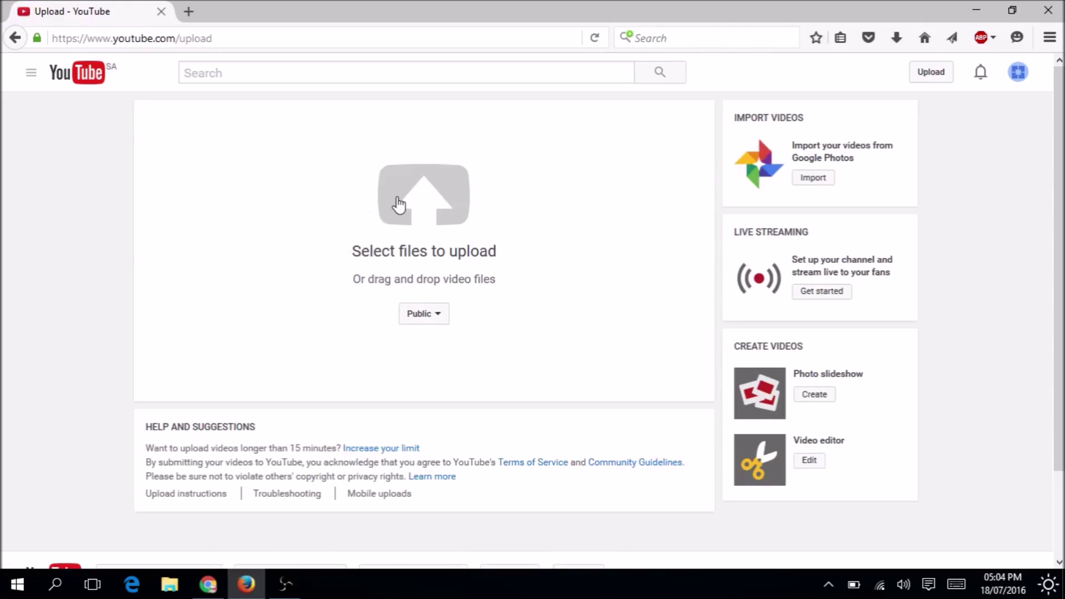
left_click(399, 205)
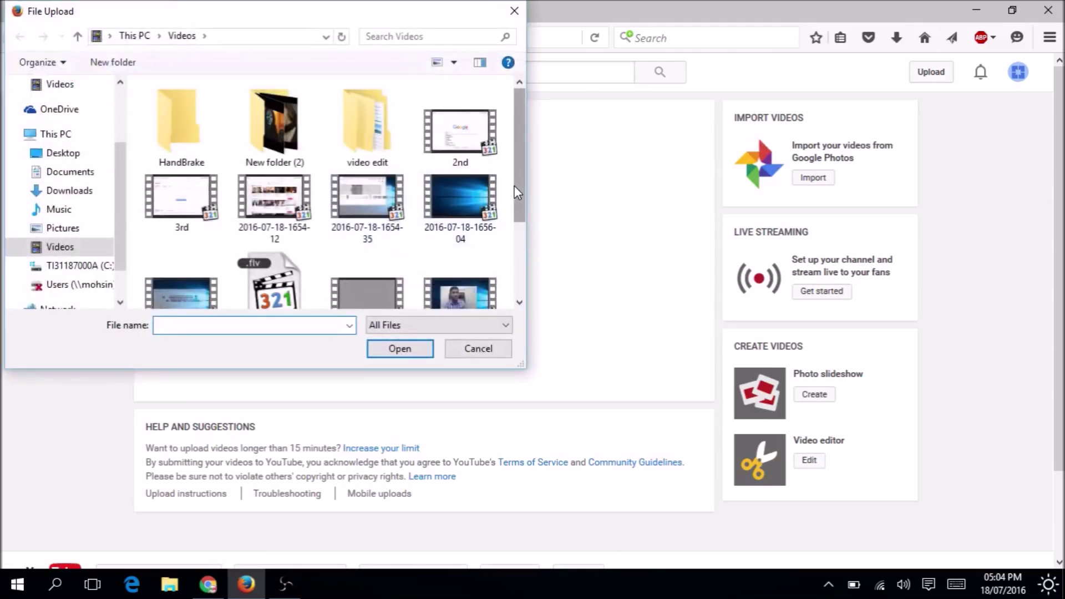
left_click_drag(514, 185, 514, 252)
left_click(274, 267)
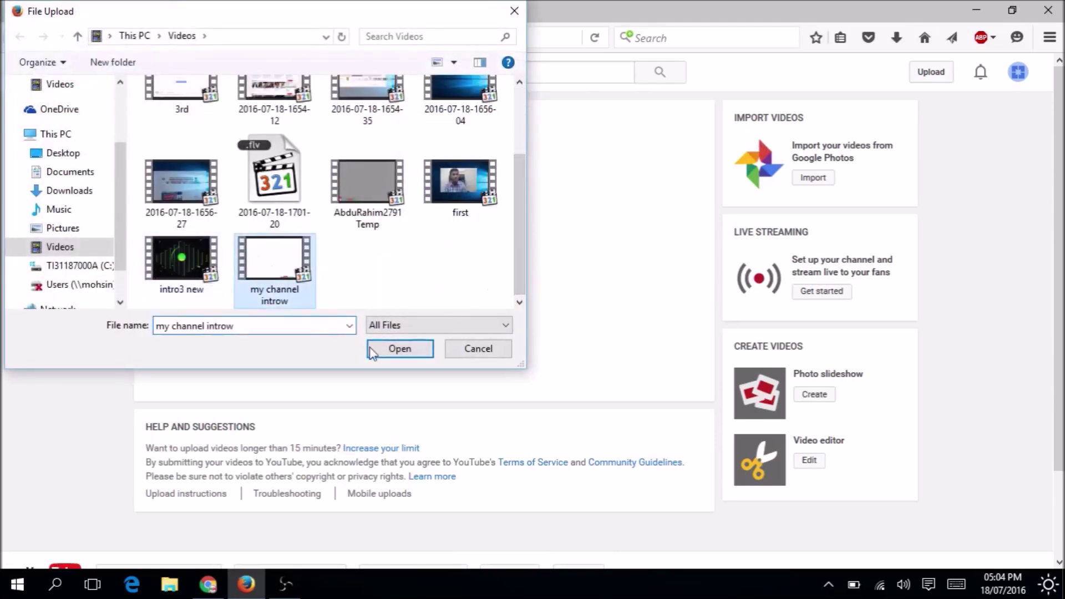
left_click(399, 349)
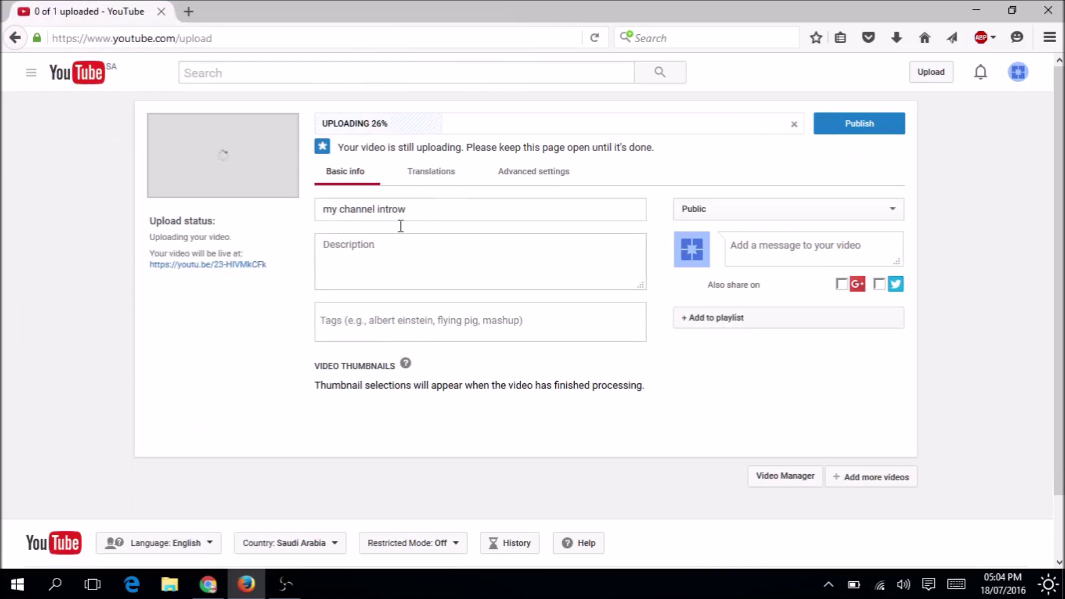
Check the video's title, description and tags fields while the upload climbs to 96%.
left_click_drag(461, 214, 302, 204)
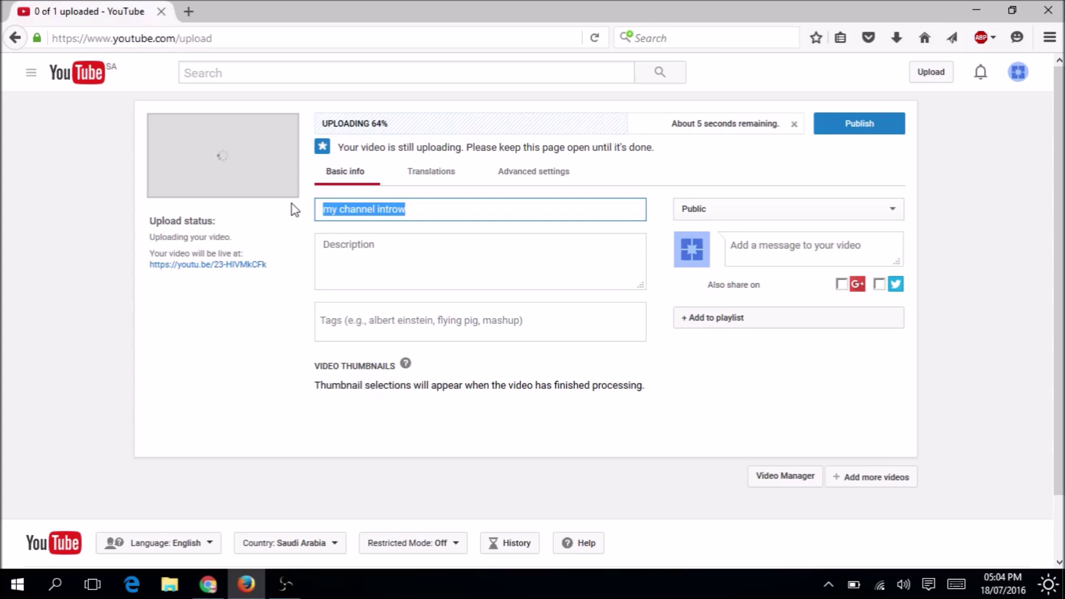
left_click(350, 253)
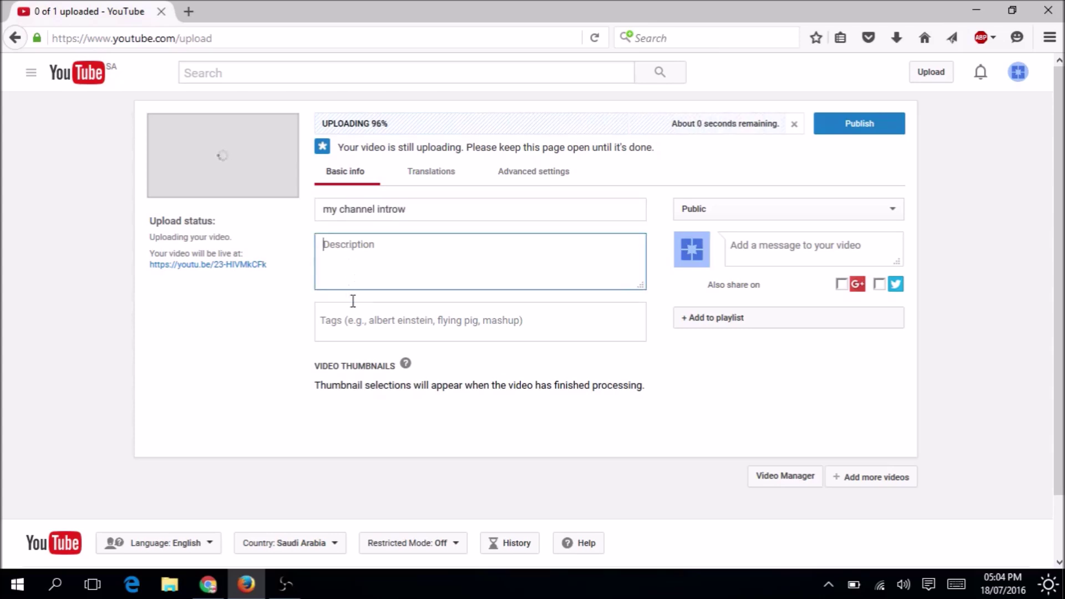
left_click(357, 319)
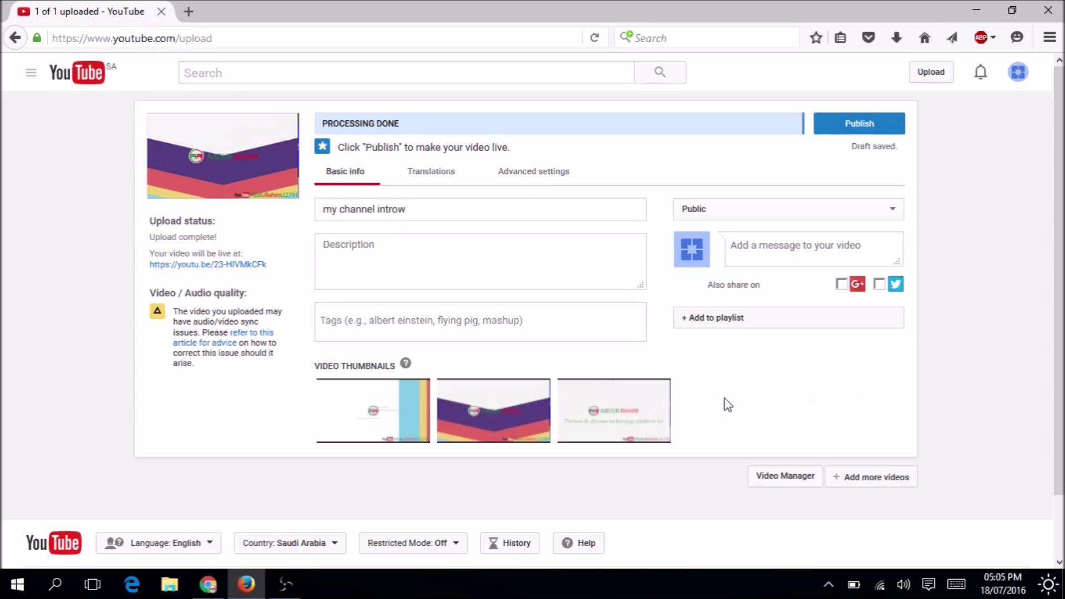
In the video's Advanced settings, set the category to Entertainment.
left_click(778, 327)
left_click(776, 324)
left_click(761, 208)
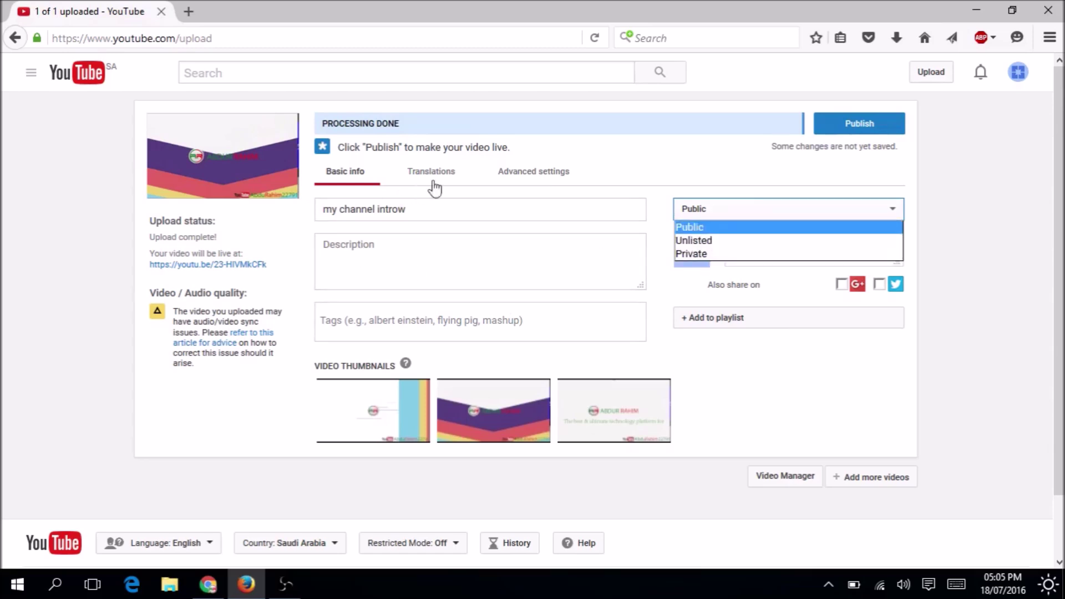
left_click(547, 170)
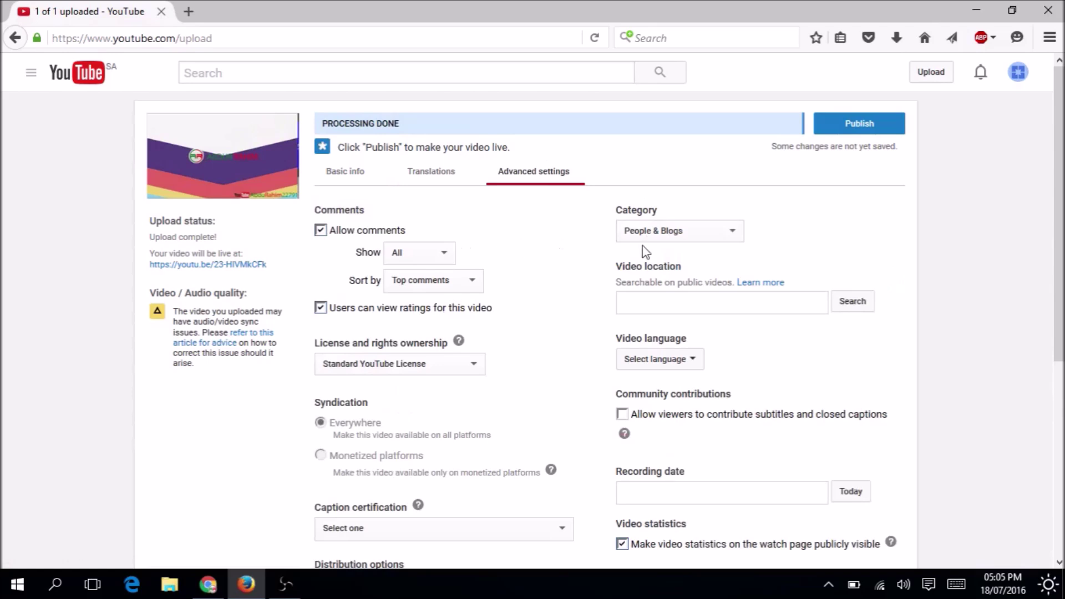
left_click(697, 233)
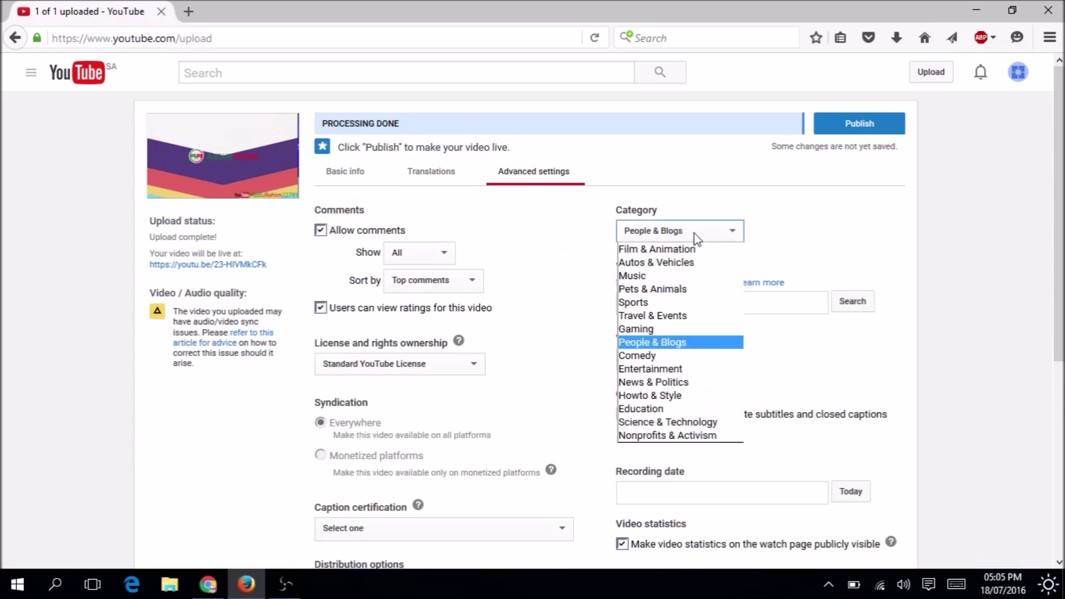
left_click(651, 369)
Set the video language to Bengali and recording date to July 18, 2016, then return to Basic info.
left_click(670, 360)
left_click(677, 462)
type("be")
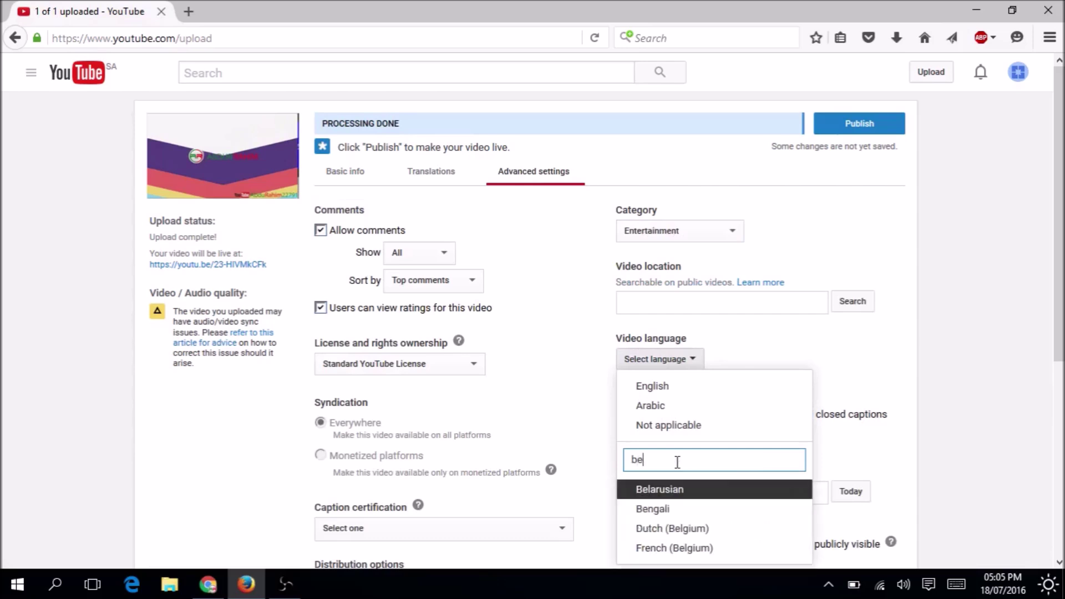
left_click(670, 507)
scroll(669, 444, "down", 3)
left_click(860, 349)
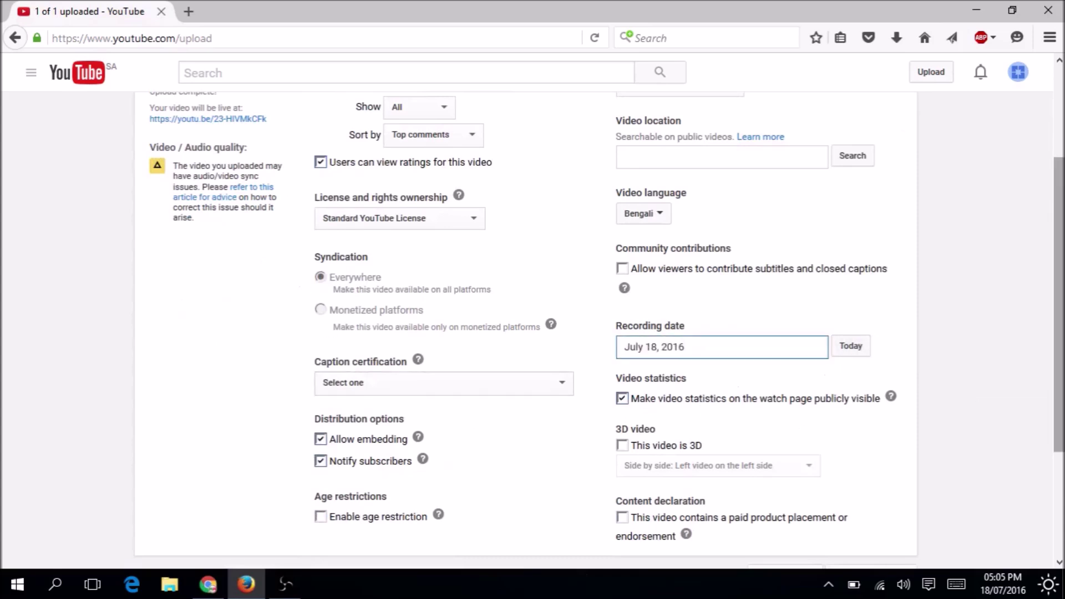
left_click_drag(1060, 332, 1061, 245)
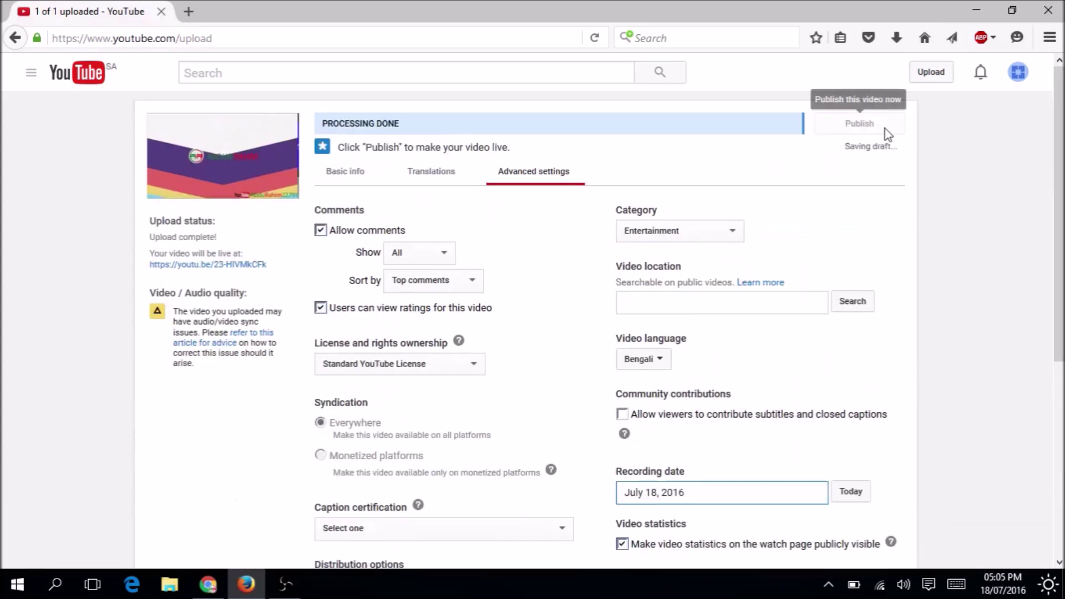
left_click(345, 172)
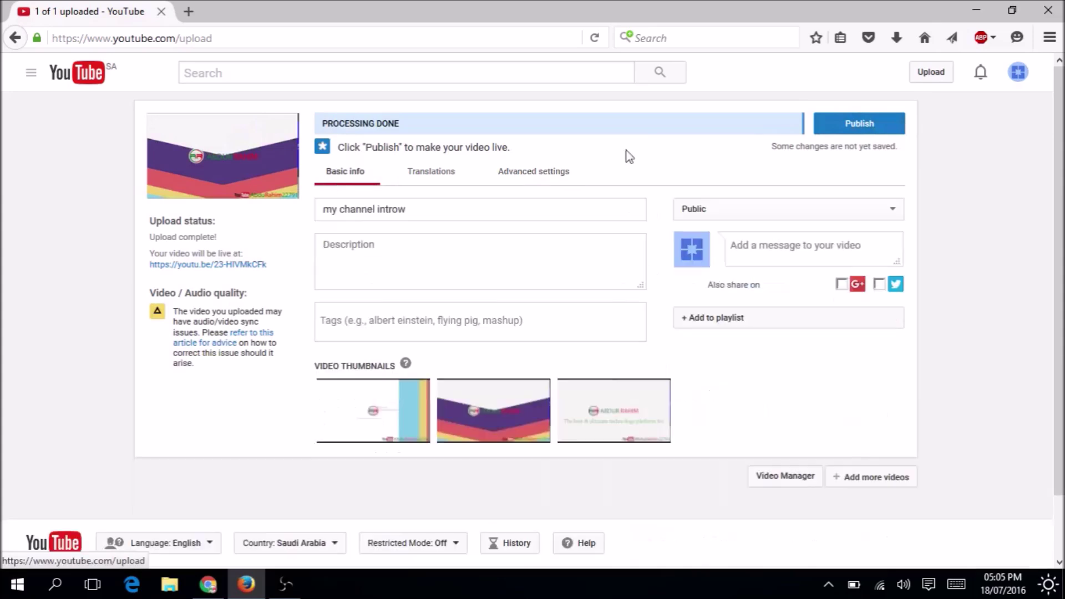
Keep the video Public, share it to Google+ and Twitter, and publish it.
left_click(821, 209)
left_click(711, 254)
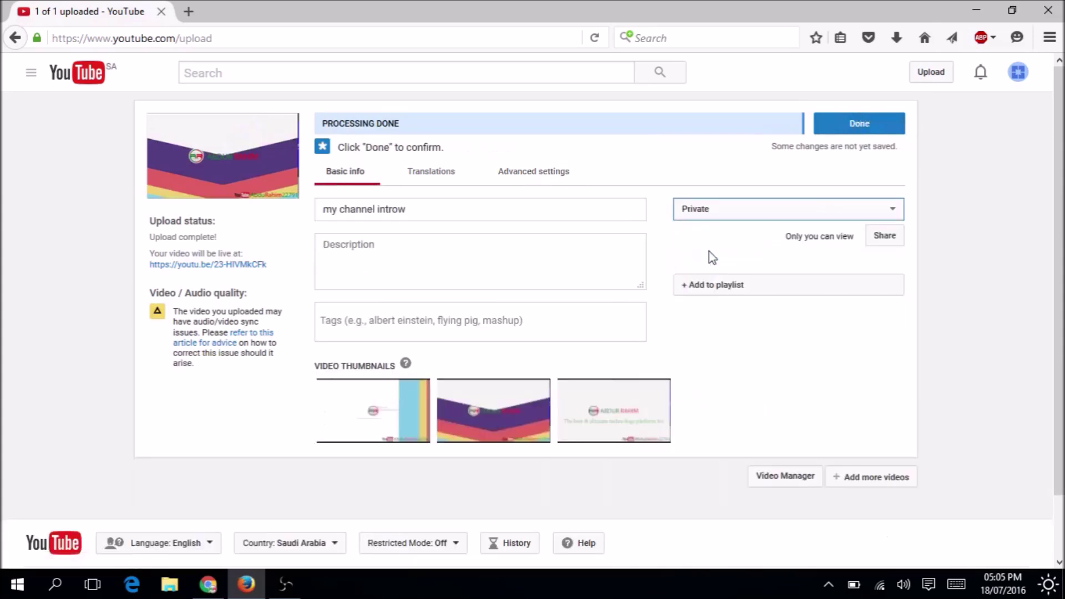
left_click(734, 209)
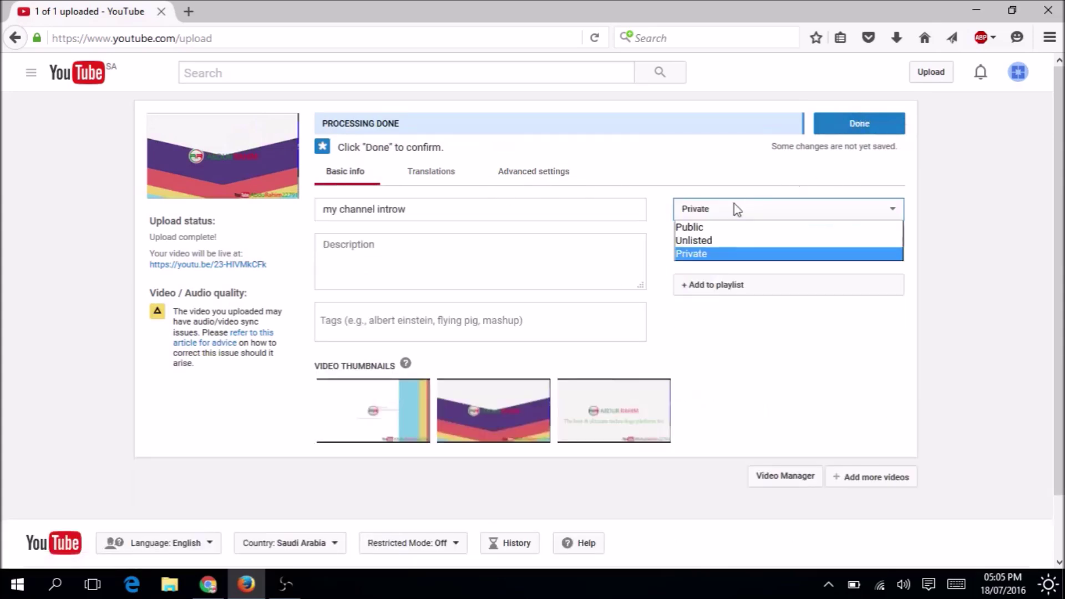
left_click(717, 228)
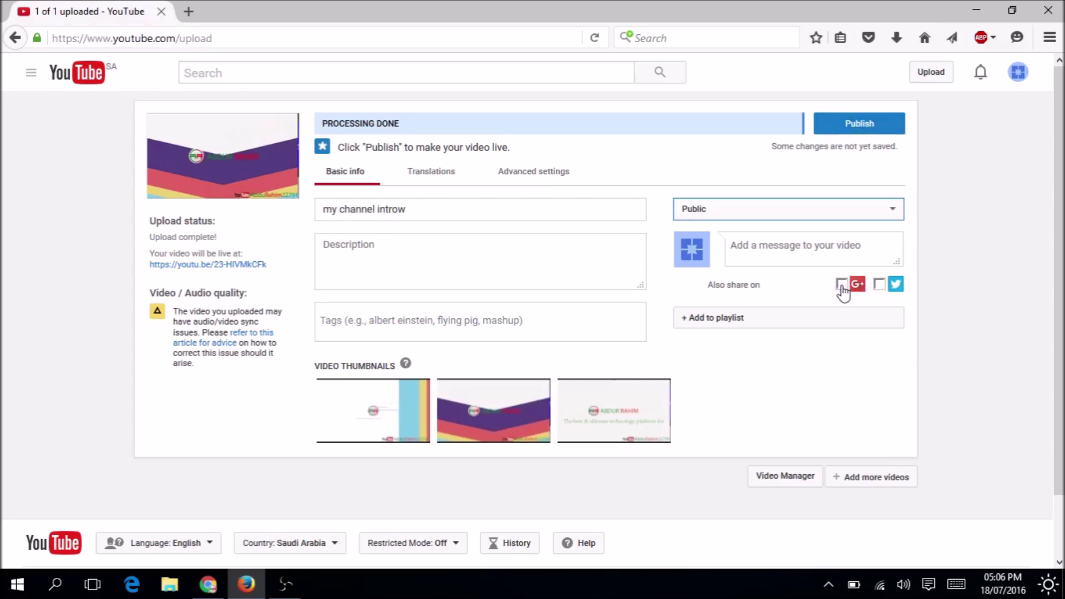
left_click(842, 285)
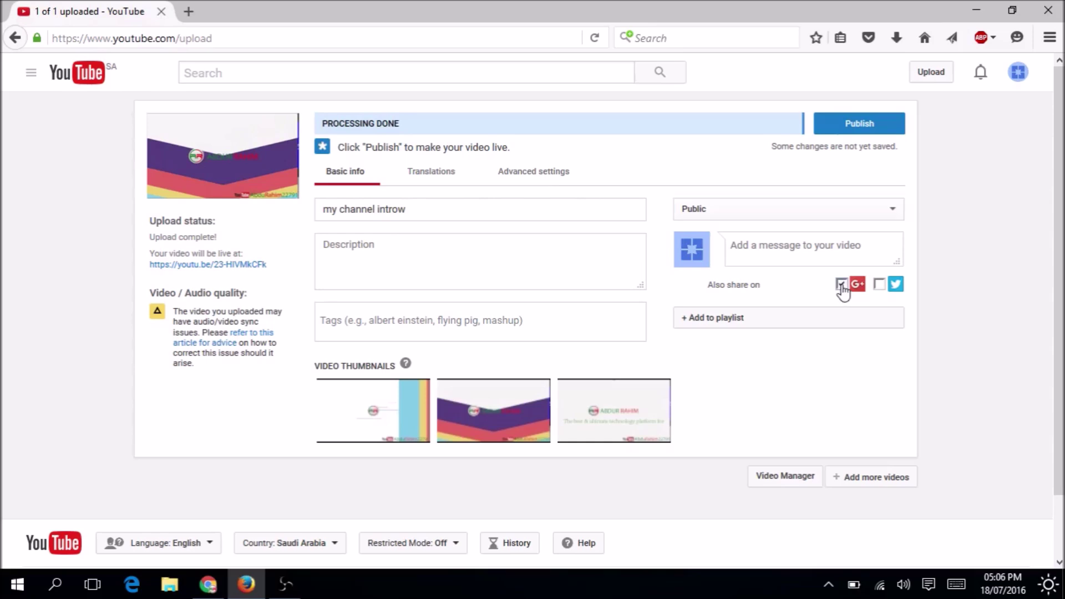
left_click(880, 285)
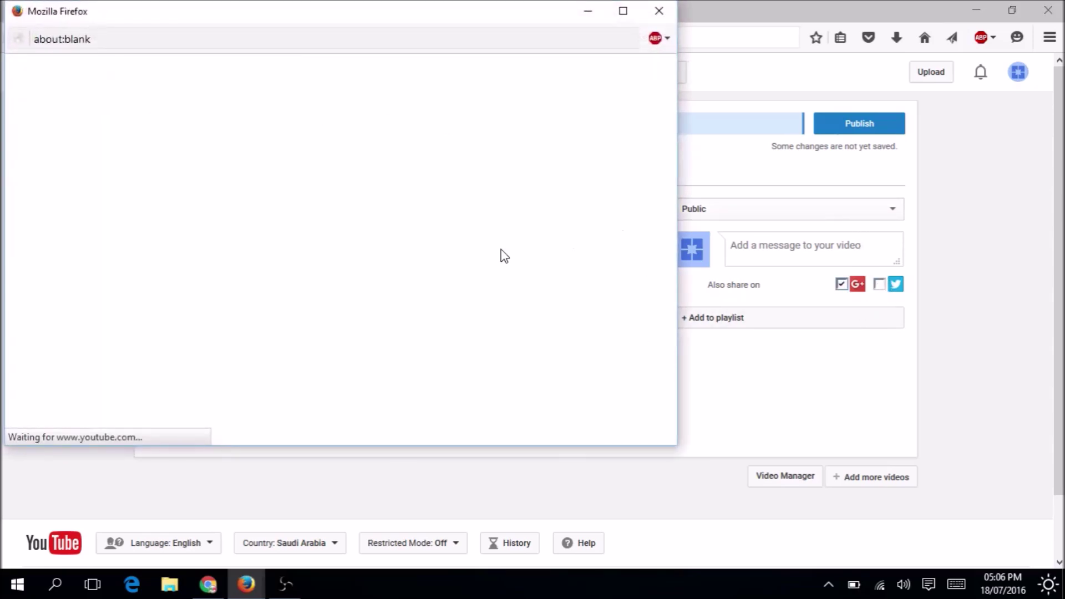
left_click(660, 11)
left_click(865, 122)
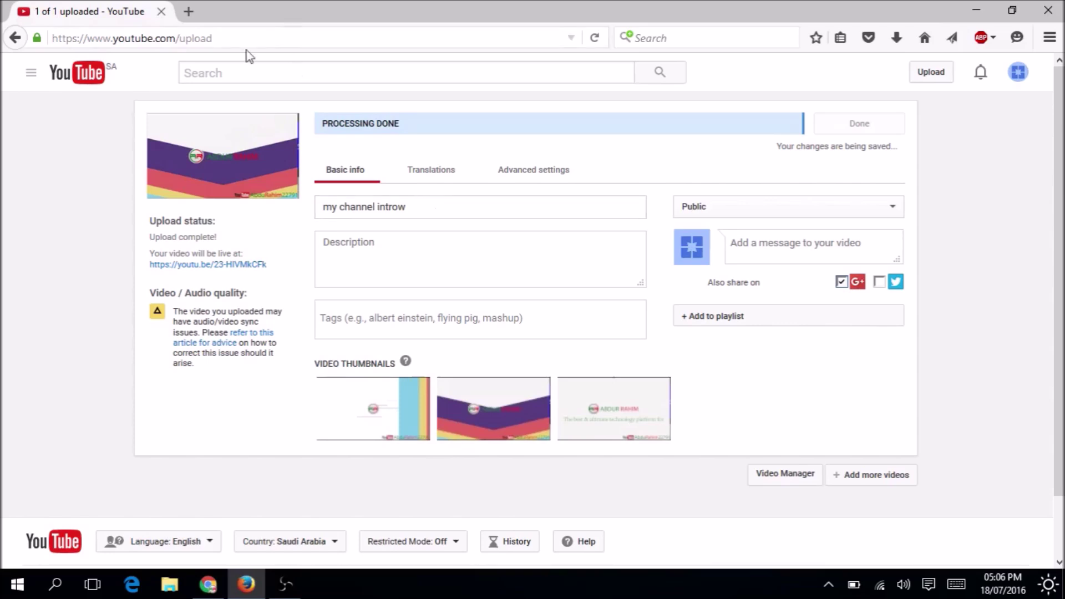
Open the YouTube home page in a new browser tab from the logo link.
right_click(88, 72)
left_click(144, 81)
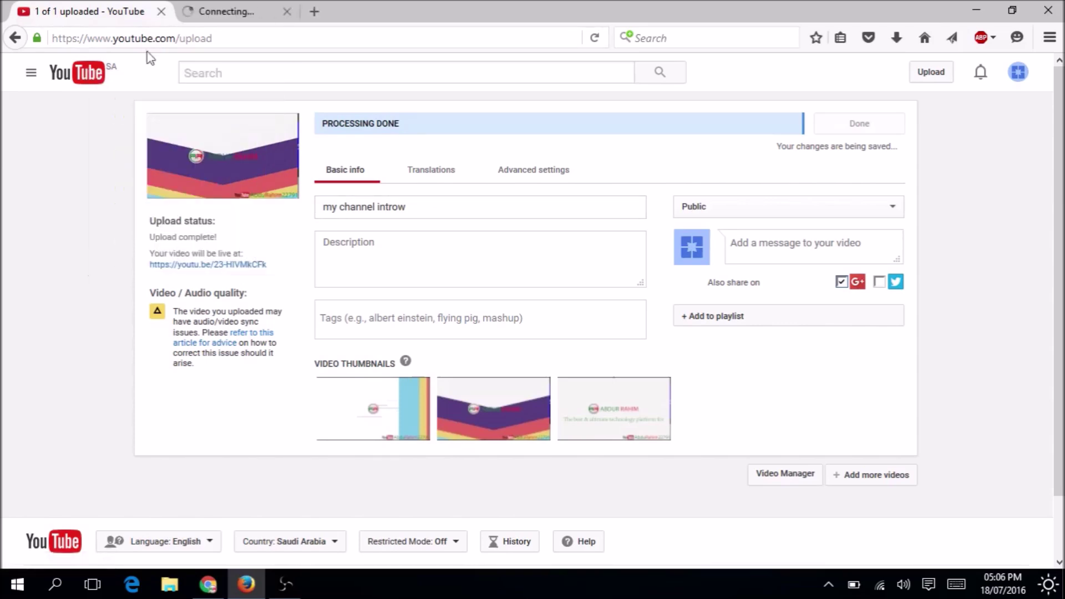
left_click(230, 10)
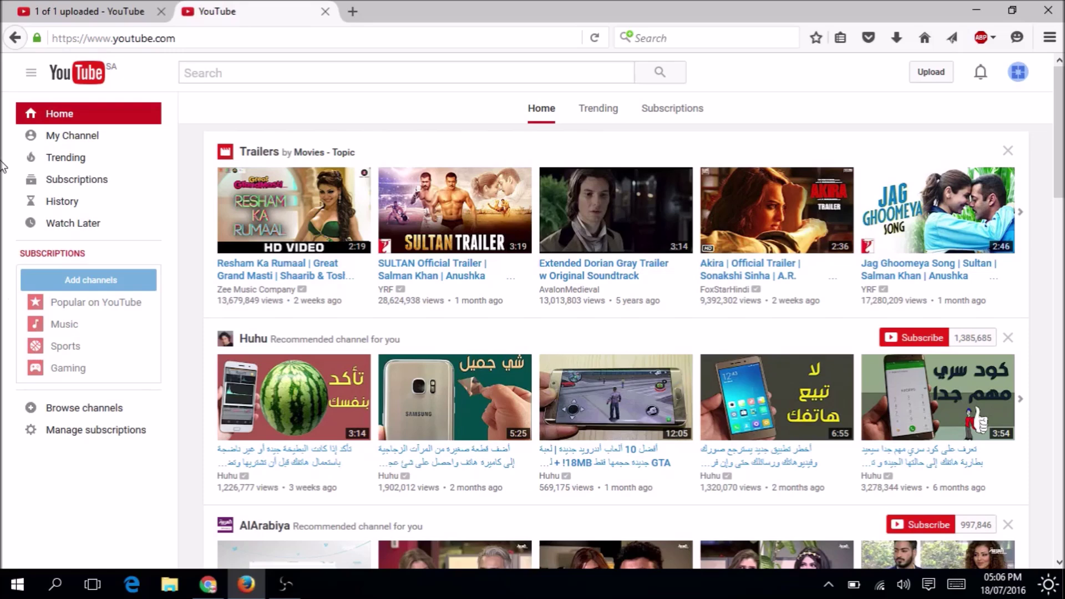
Search YouTube for 'funny video' in the second tab, browse the results, then close that tab.
left_click(83, 11)
left_click(233, 11)
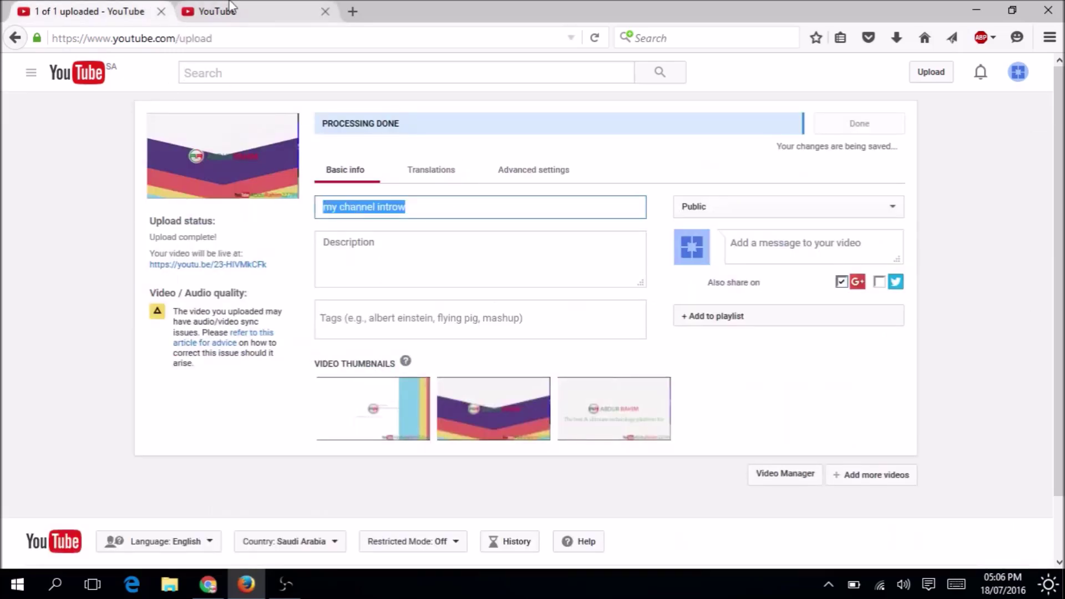
left_click(358, 72)
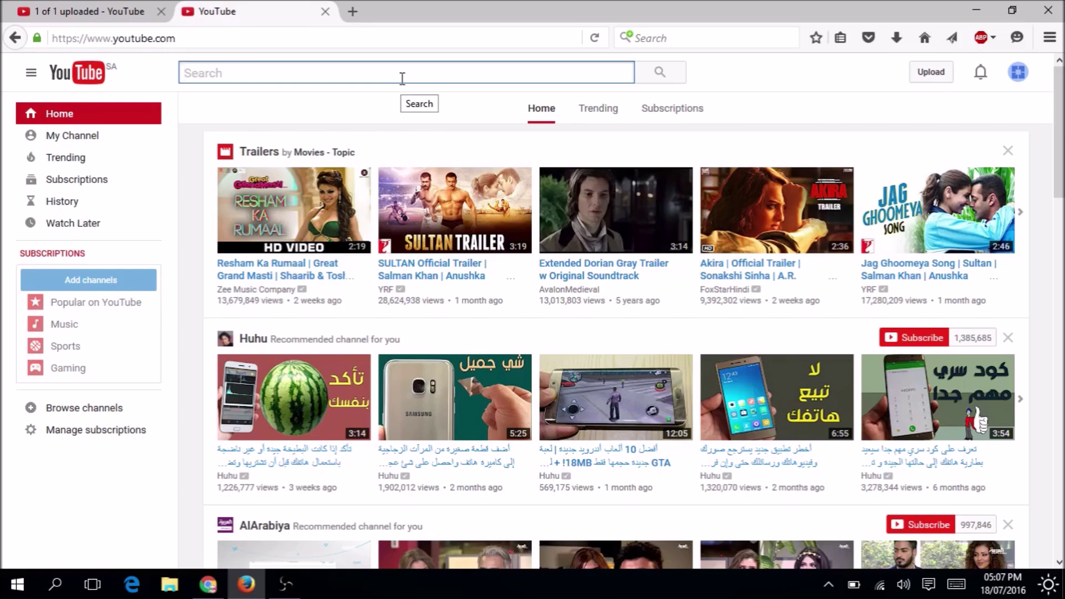
type("funny v")
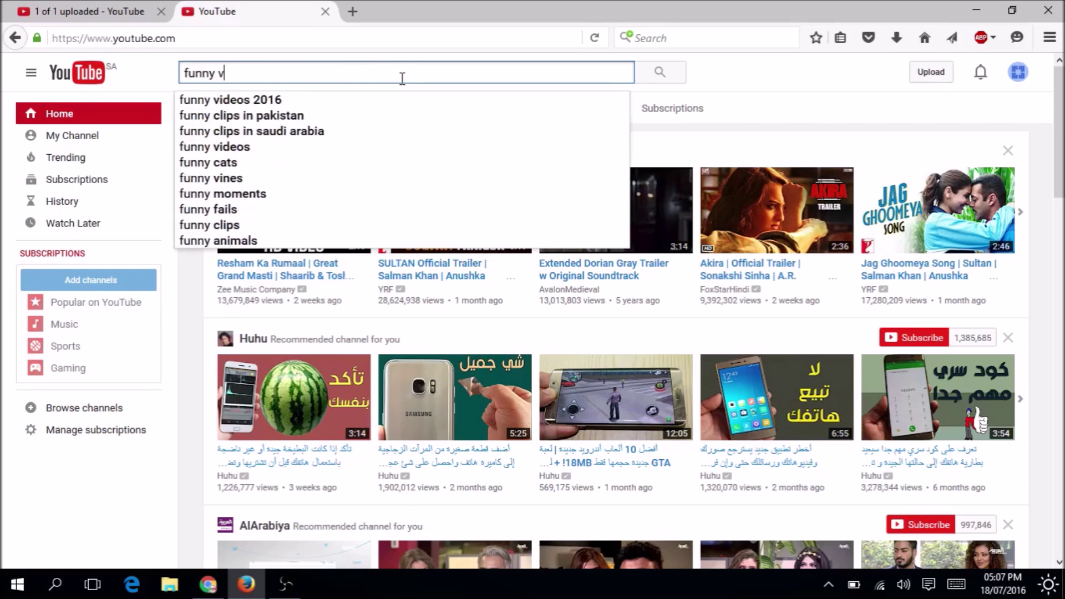
type("ideo")
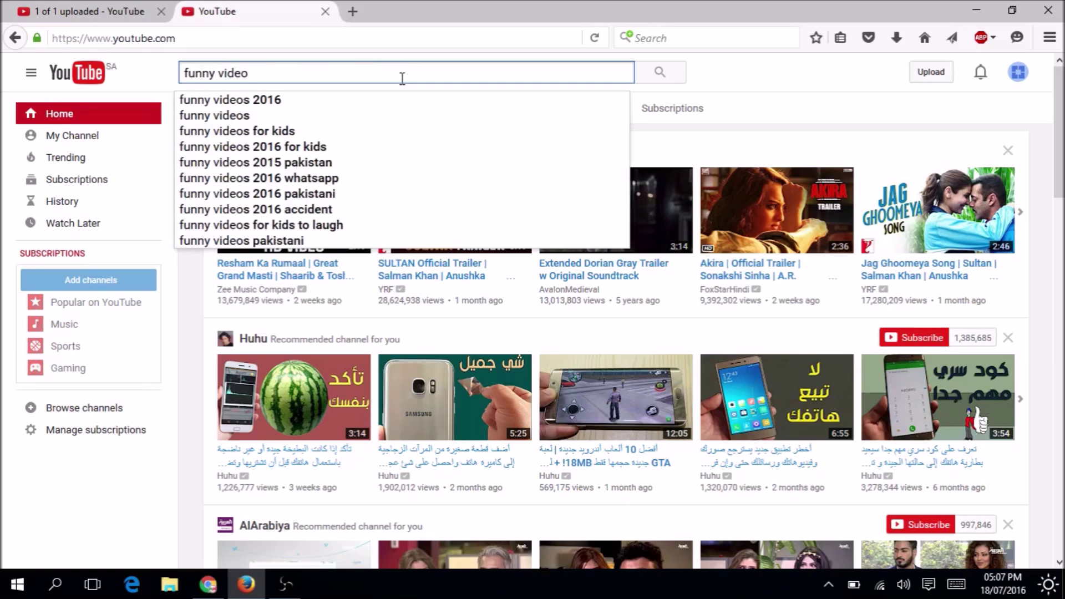
key("Return")
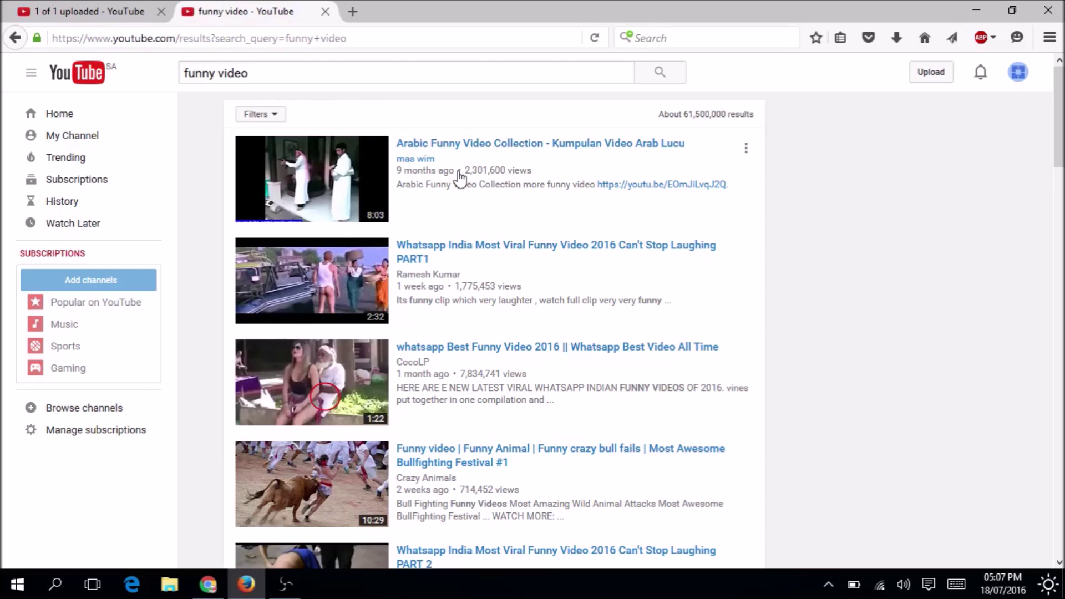
mouse_move(1060, 127)
left_mouse_down()
mouse_move(1060, 330)
mouse_move(1059, 135)
left_mouse_up()
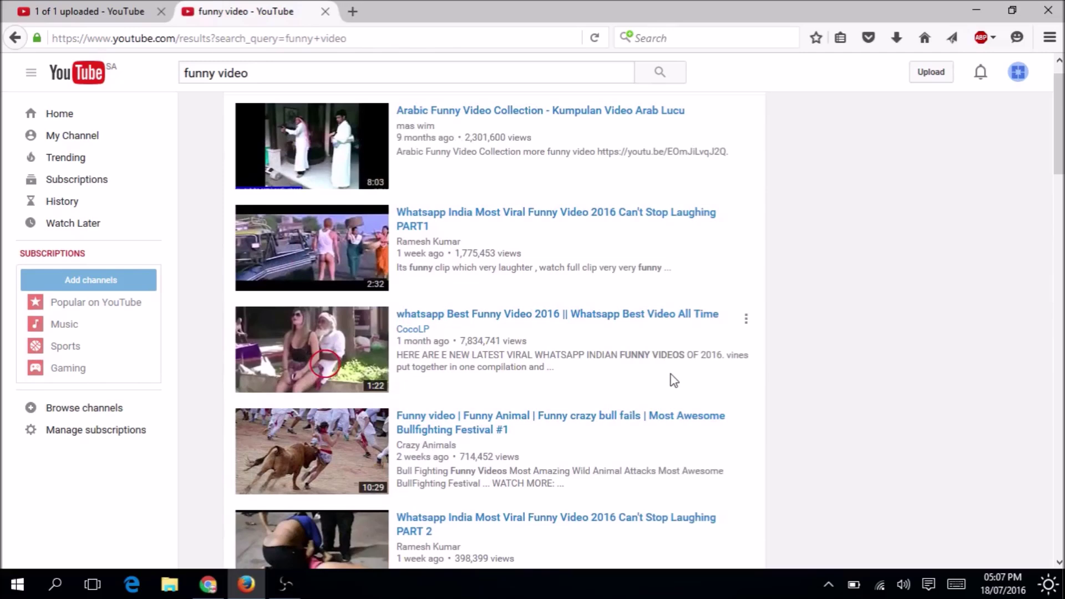
left_click(325, 12)
Leave the upload page for YouTube home, confirming Leave Page, and go to My Channel.
left_click(89, 75)
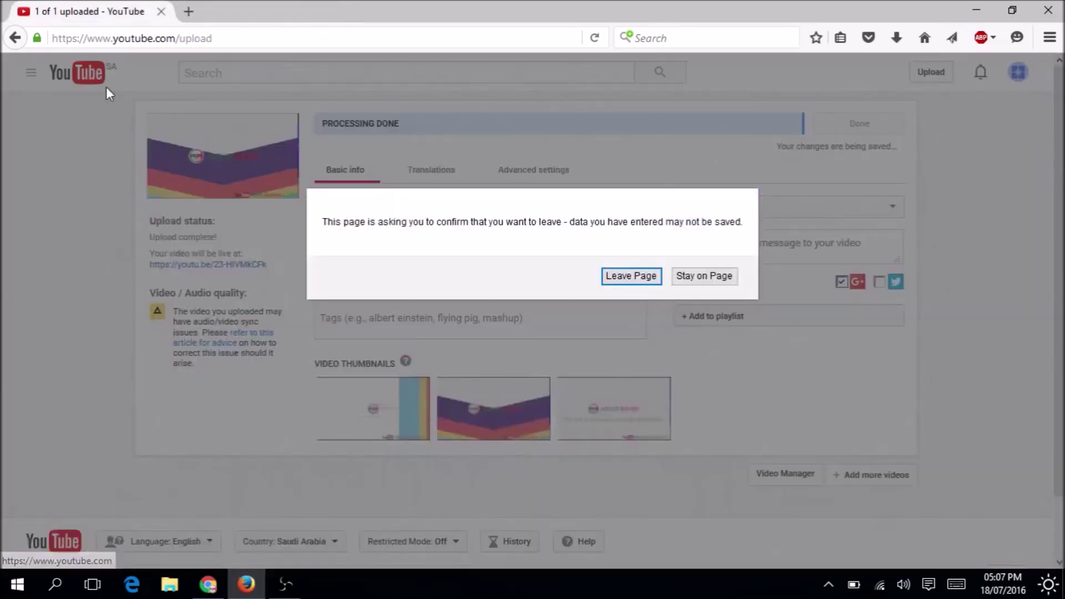
left_click(630, 275)
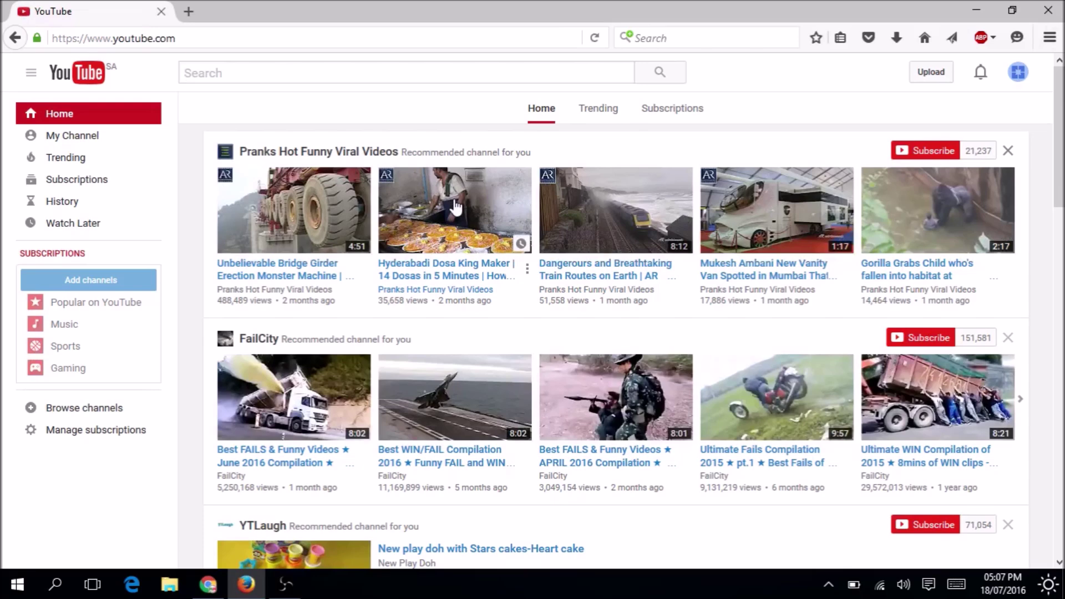
left_click(62, 139)
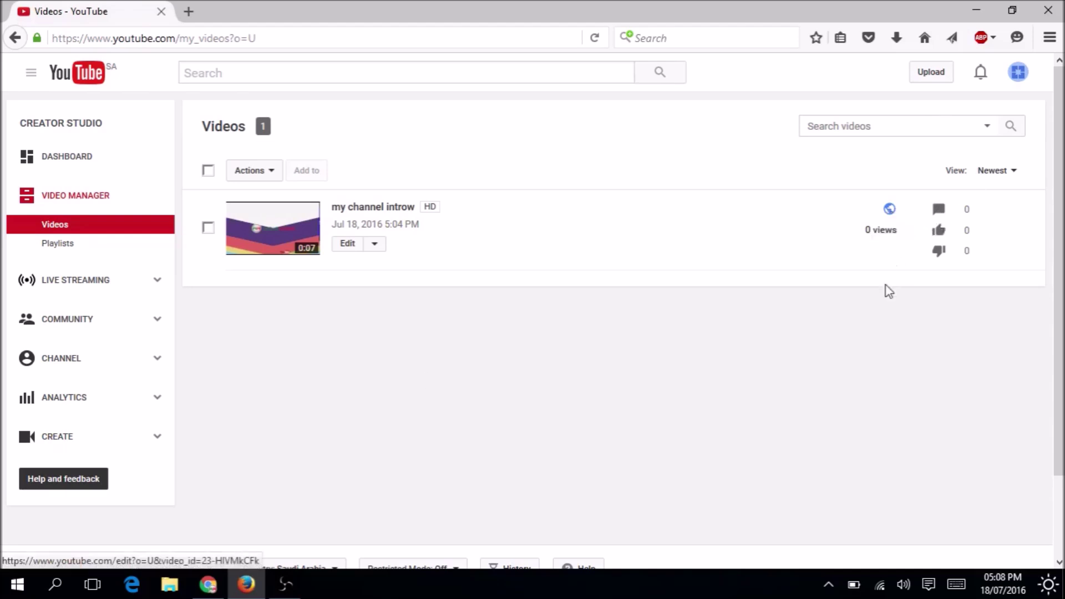
left_click(224, 591)
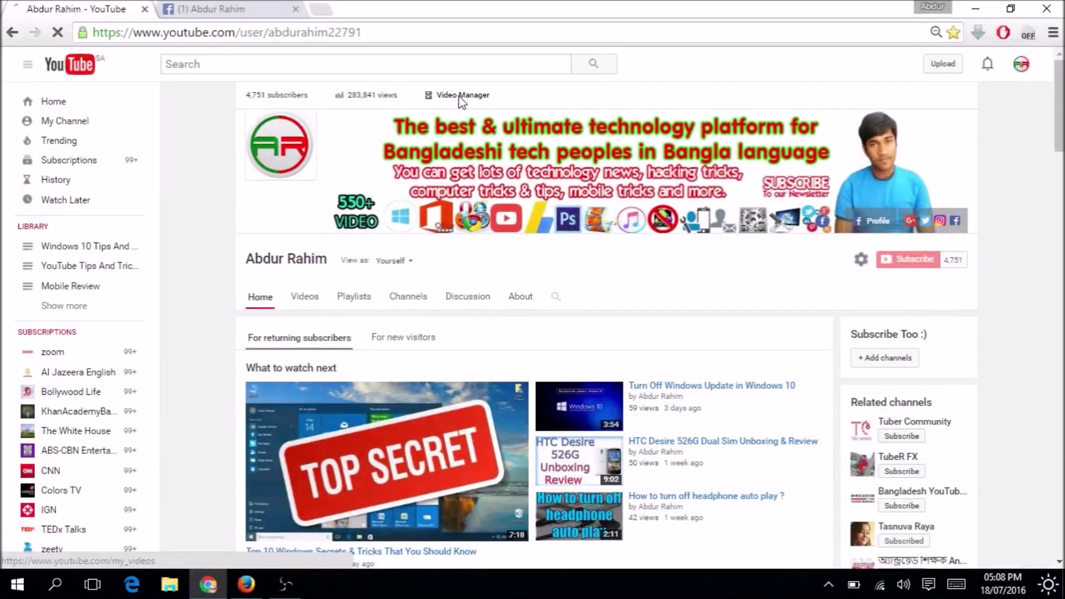
left_click(295, 10)
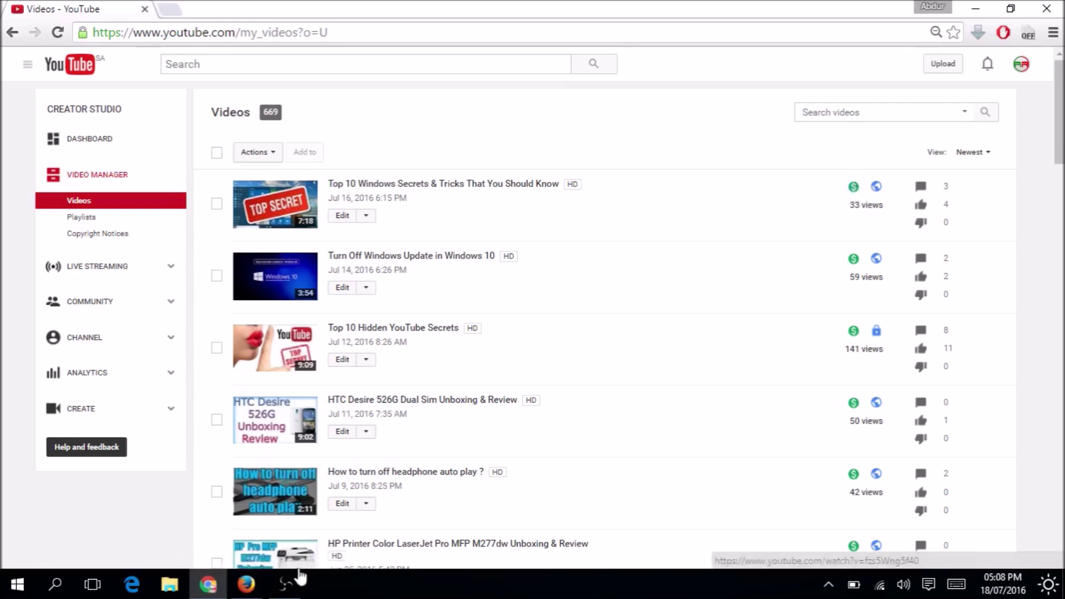
left_click(285, 584)
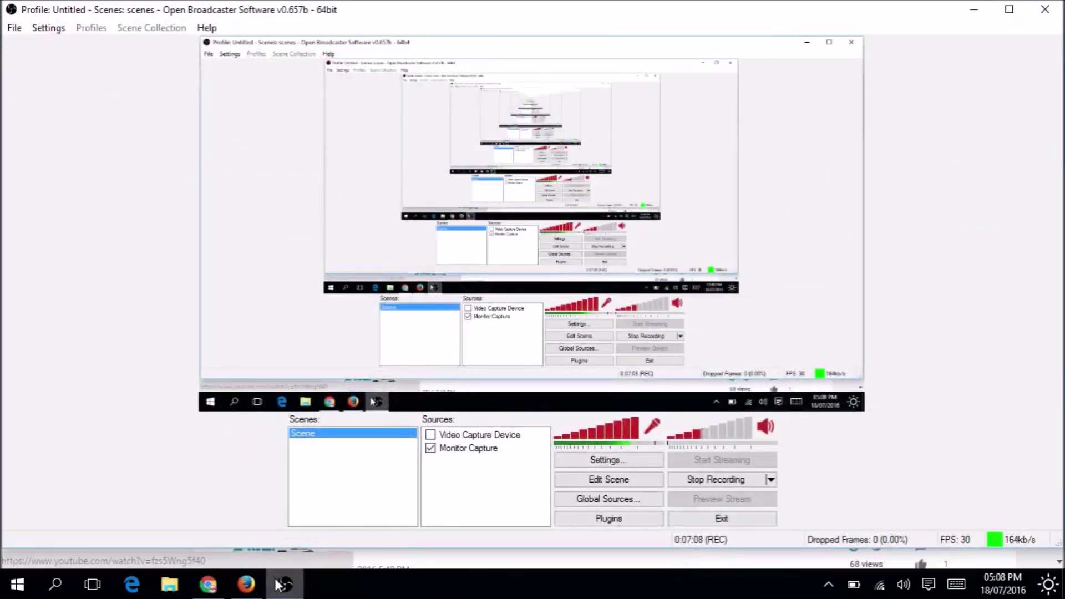
left_click(246, 584)
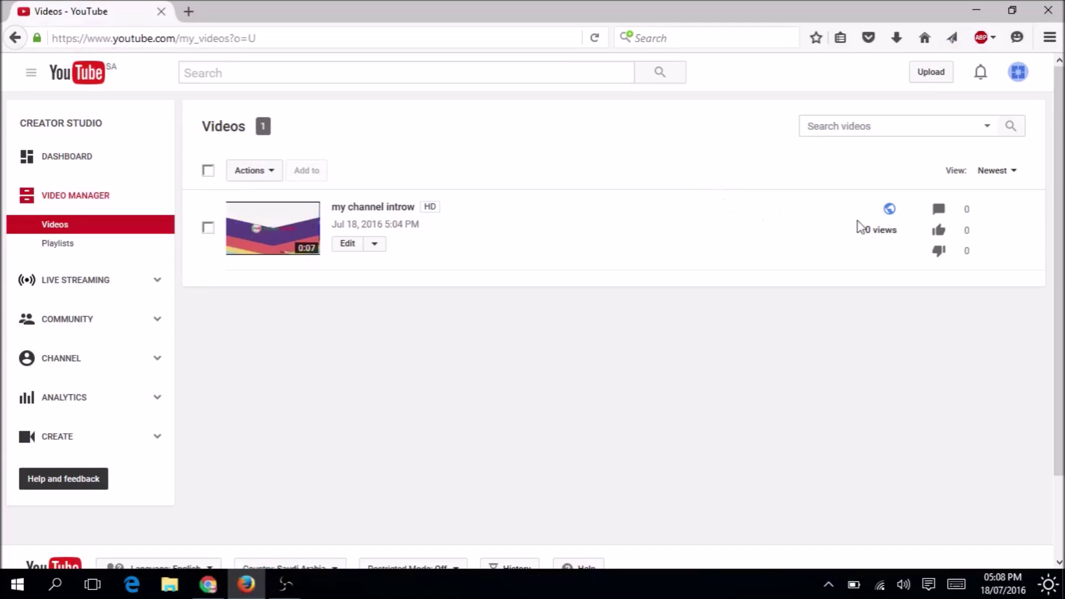
left_click(208, 584)
left_click(208, 586)
mouse_move(208, 584)
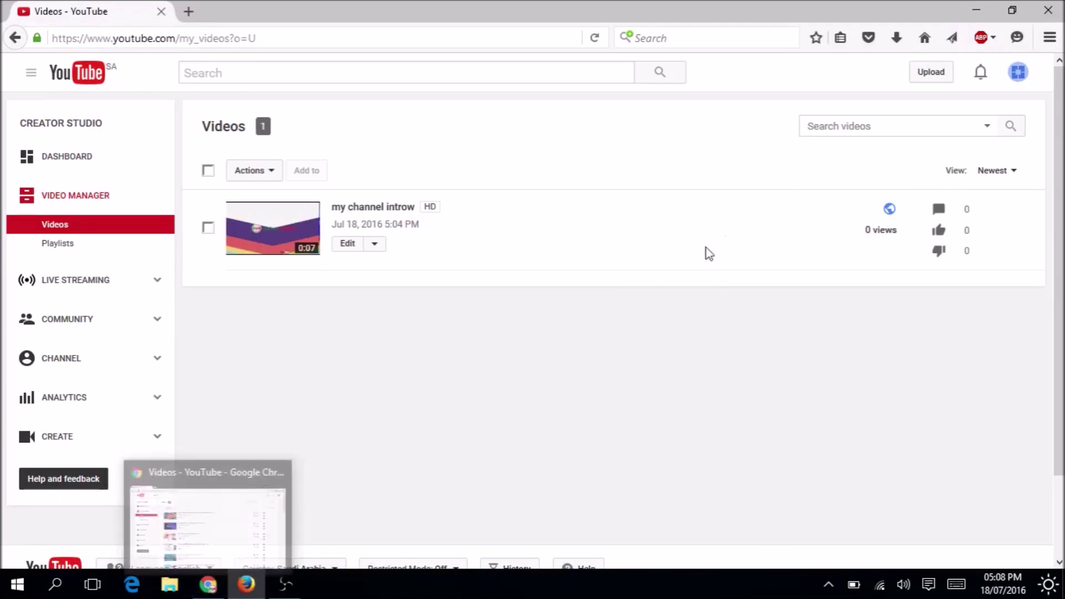
left_click(207, 588)
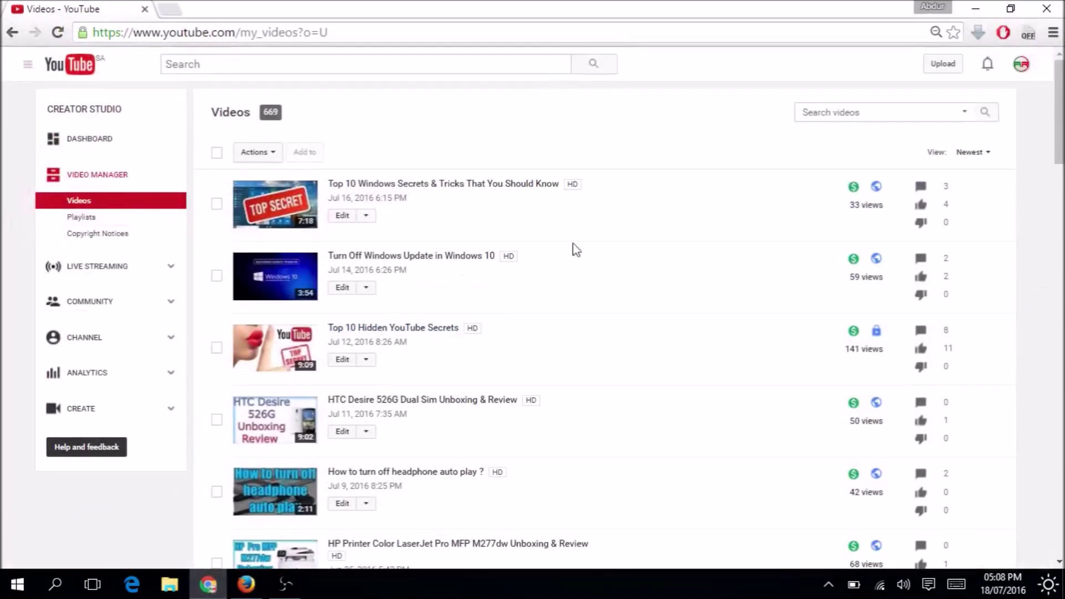
left_click(976, 9)
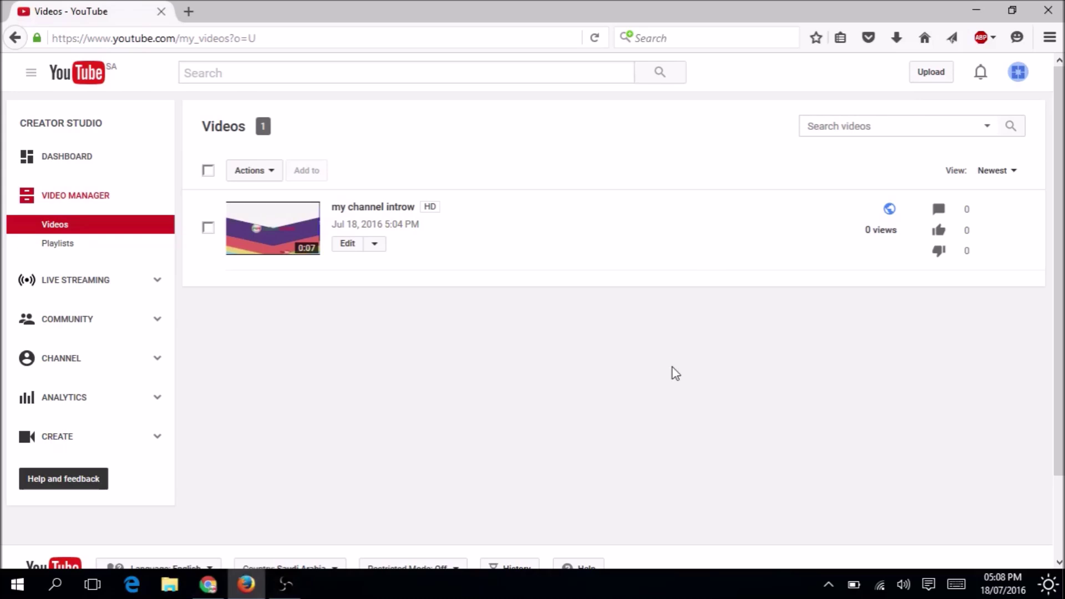
From the Funny World account menu, go to account settings and view the channel's additional features.
left_click(1018, 72)
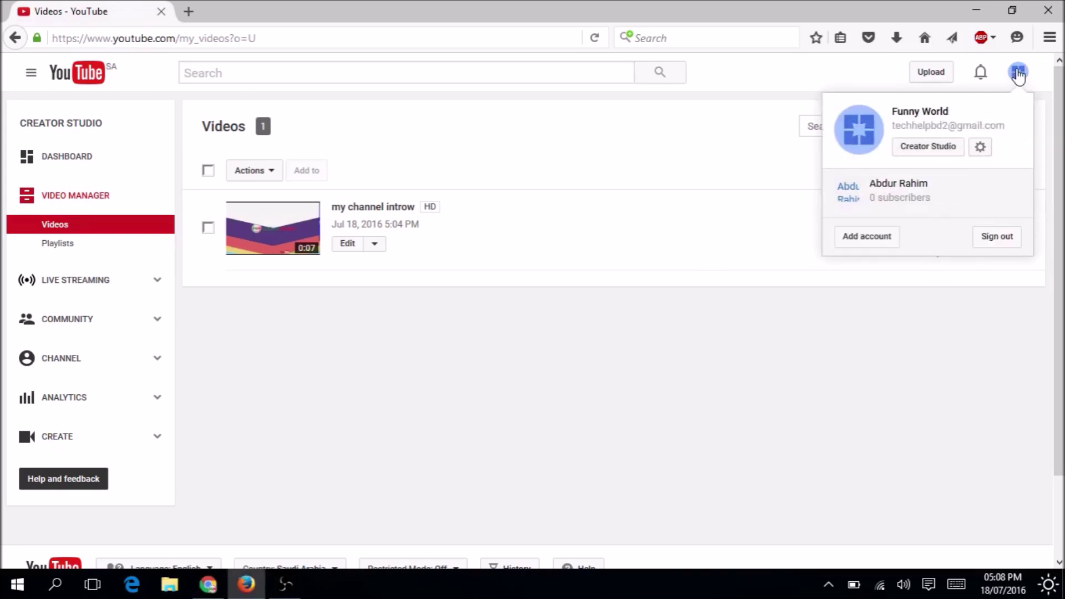
left_click(980, 147)
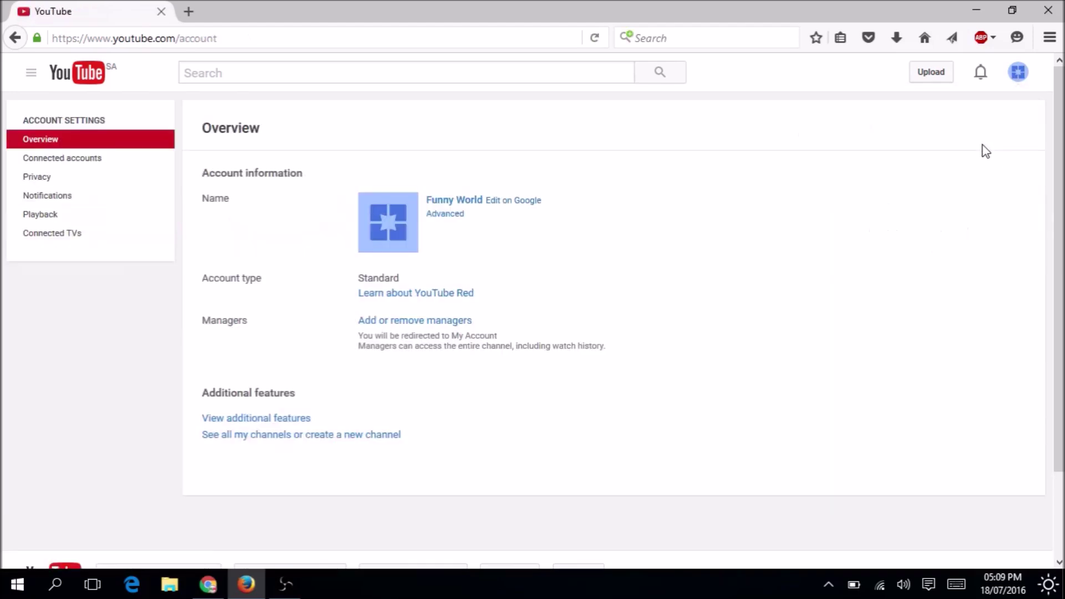
left_click(285, 428)
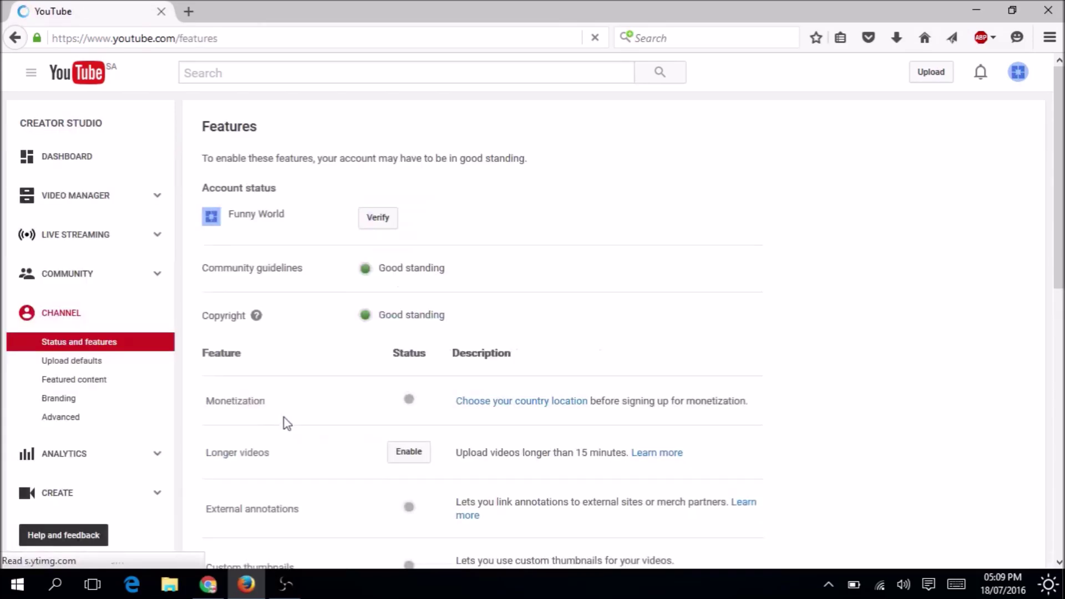
scroll(643, 327, "down", 2)
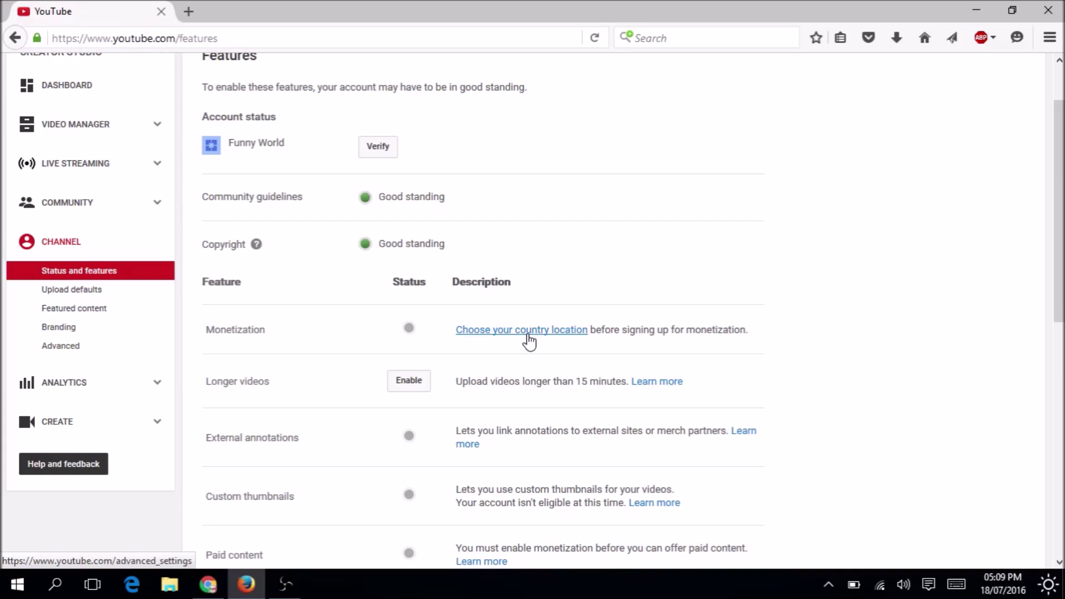
Choose Saudi Arabia as the channel country in Advanced settings and save the changes.
left_click(528, 332)
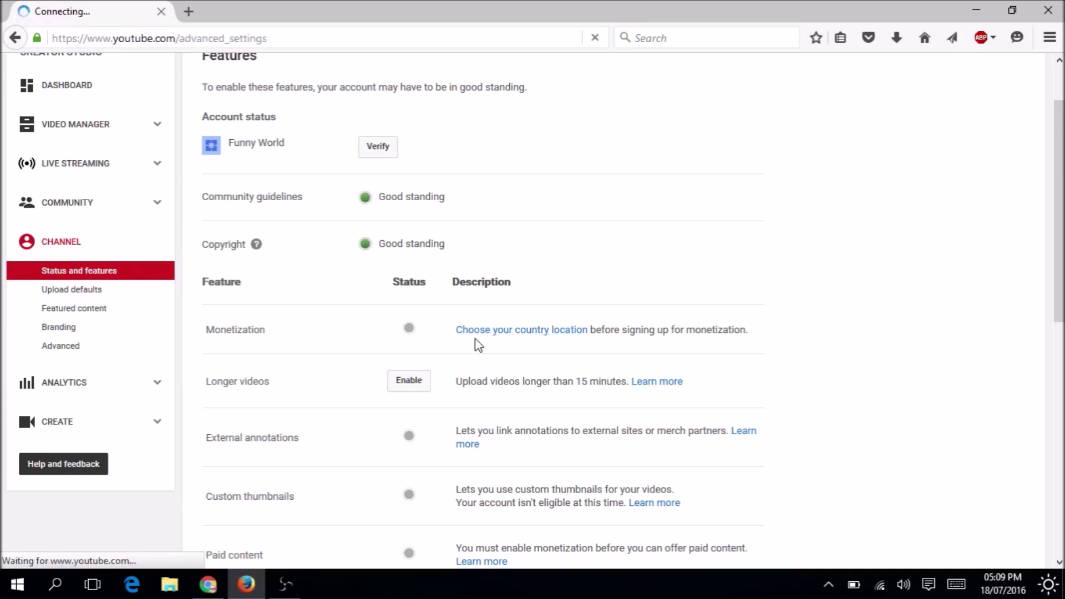
left_click(556, 285)
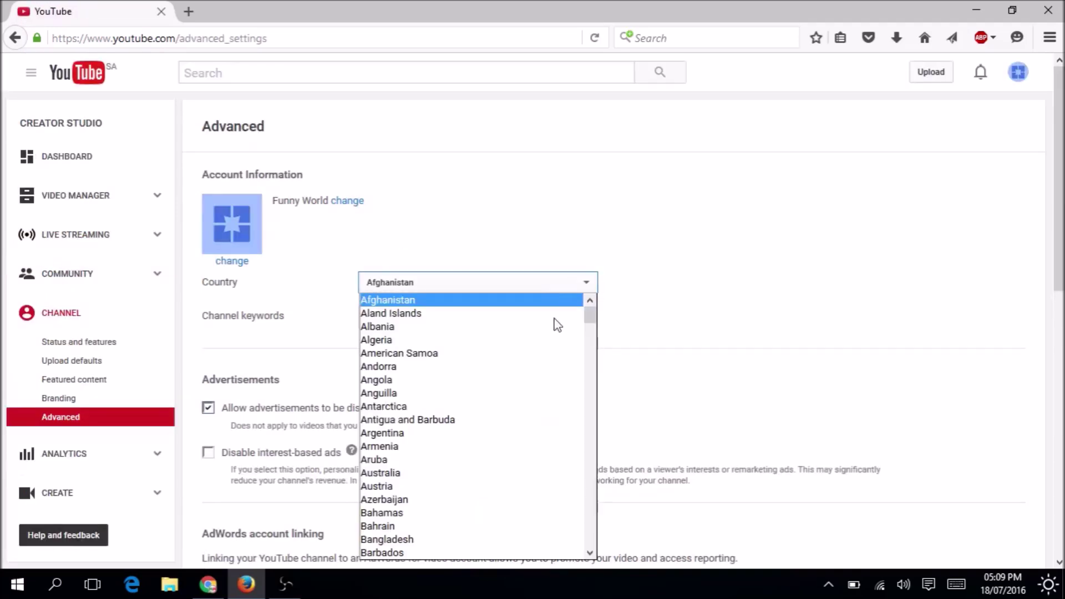
left_click_drag(599, 315, 580, 409)
left_click(591, 283)
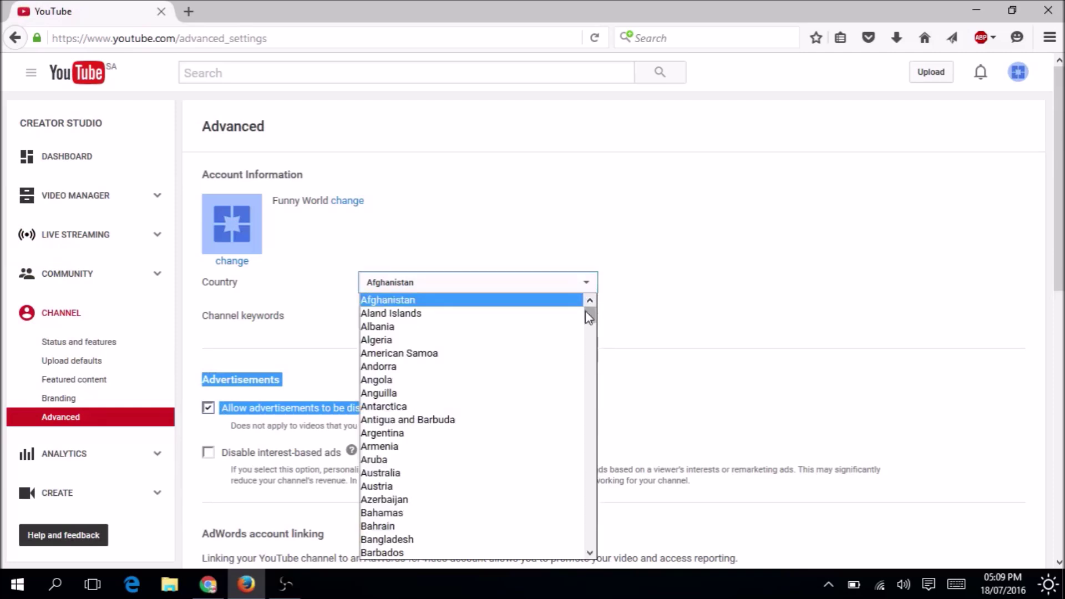
key("s")
left_click(590, 553)
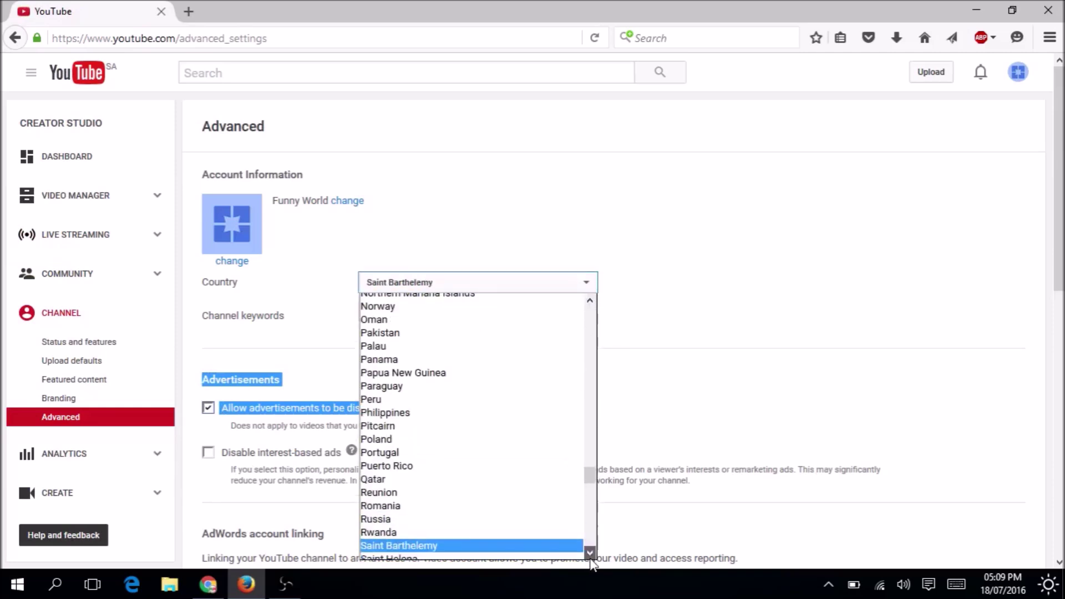
scroll(592, 555, "down", 2)
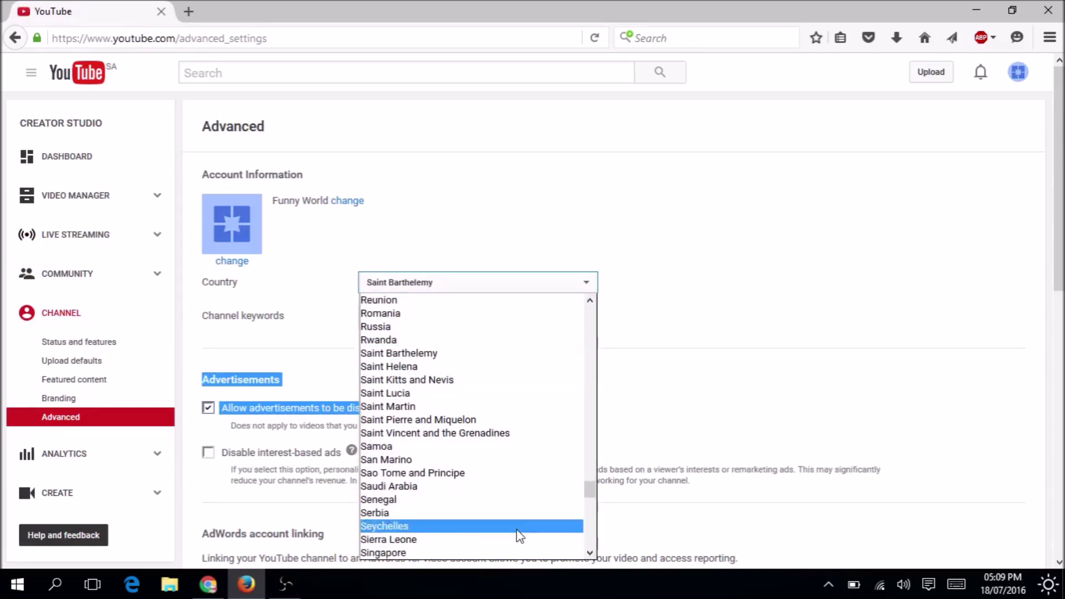
left_click(424, 487)
scroll(424, 486, "down", 7)
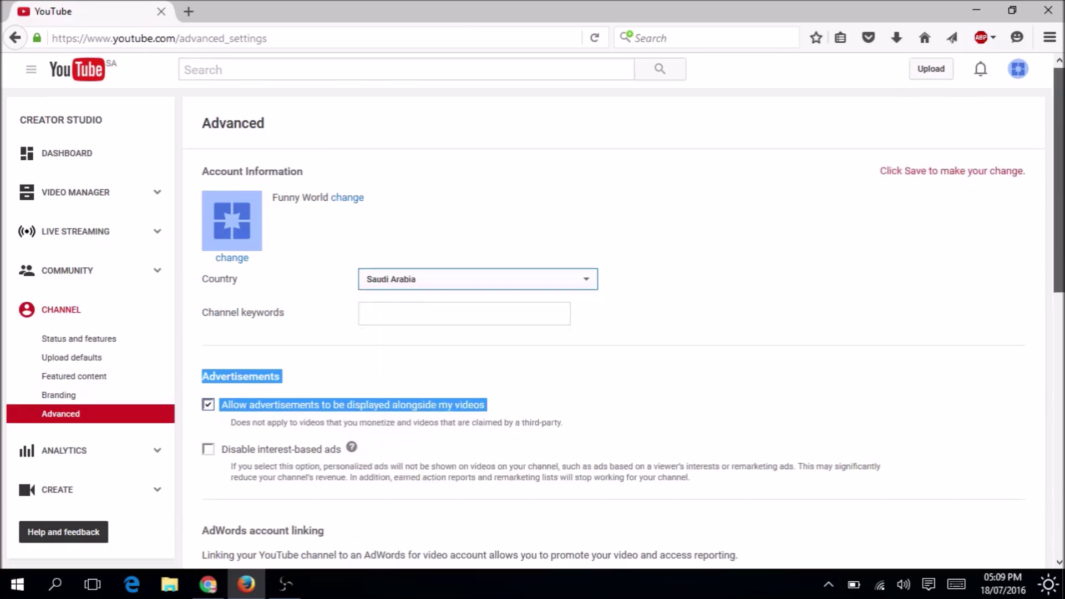
scroll(222, 428, "down", 2)
left_click(226, 427)
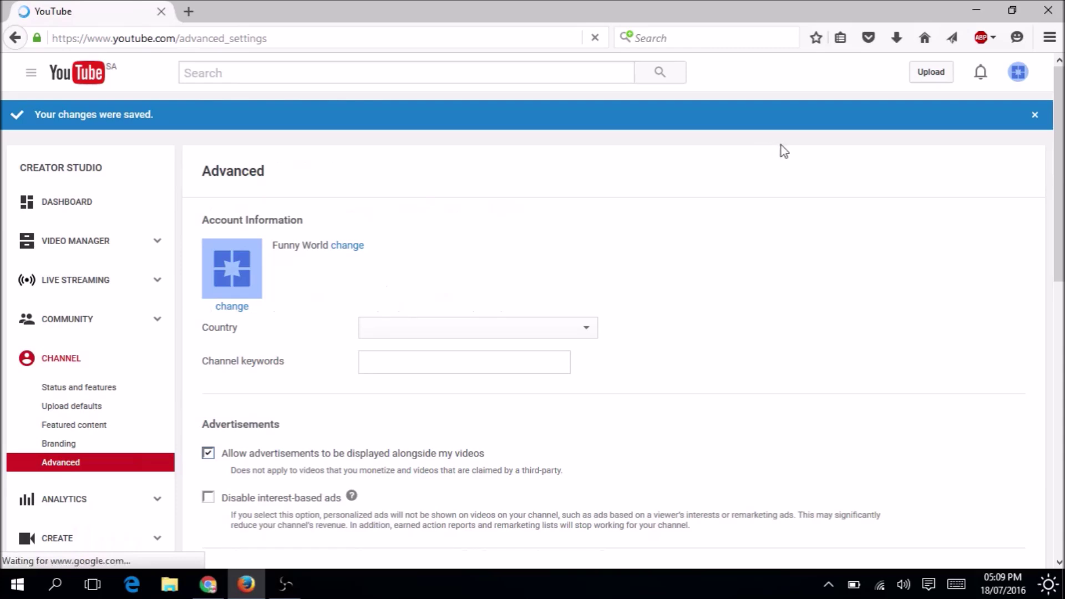
Return via account settings to the Status and features page showing Monetization and Longer videos.
left_click(1018, 72)
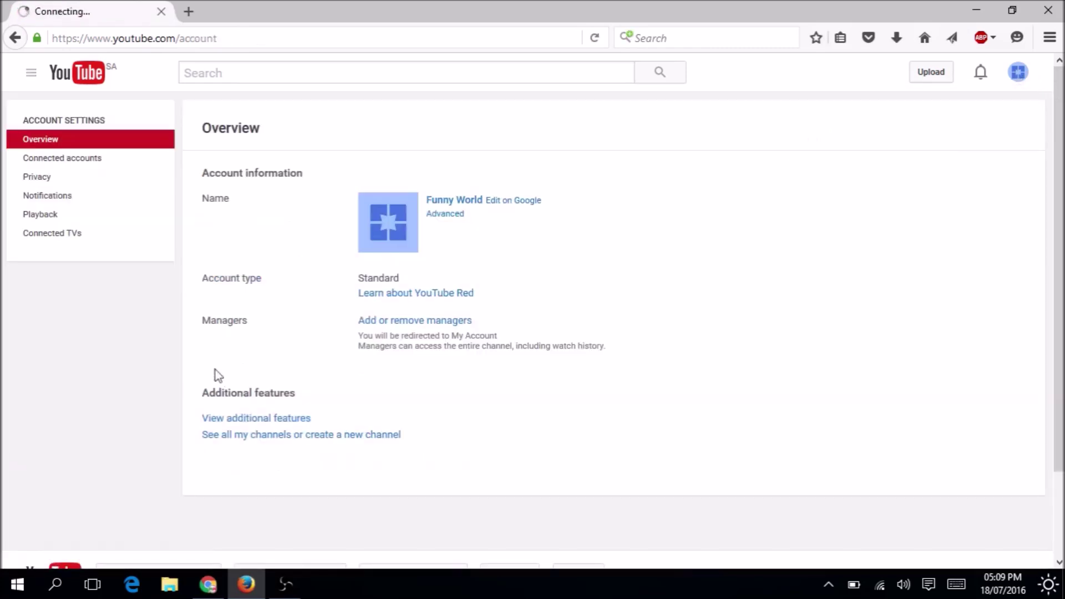
left_click(247, 423)
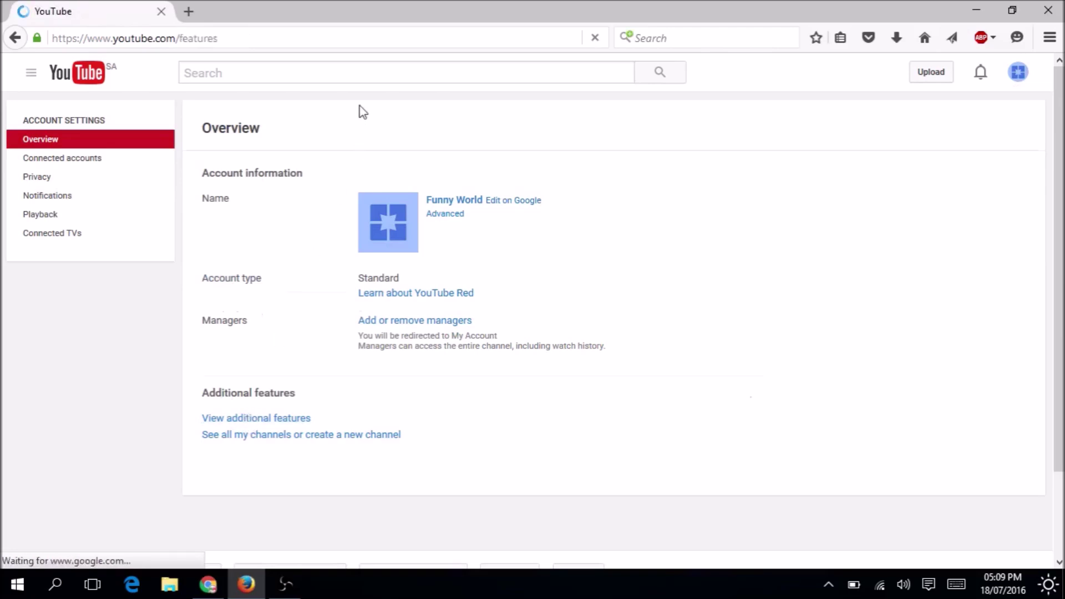
scroll(1048, 294, "down", 2)
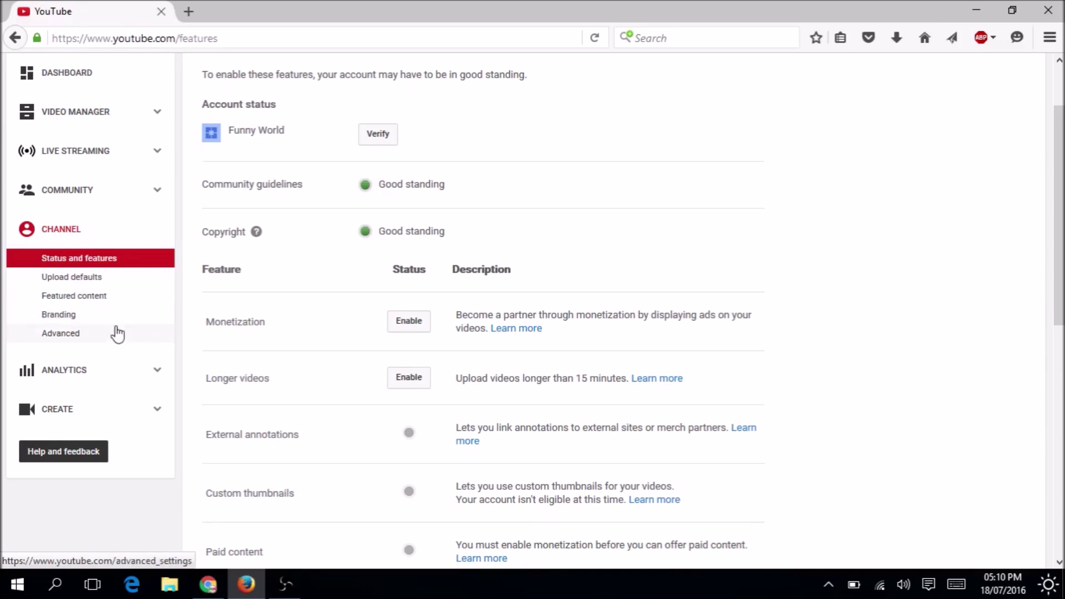
Verify the Advanced settings country is still Saudi Arabia, then go to the account settings overview.
left_click(87, 335)
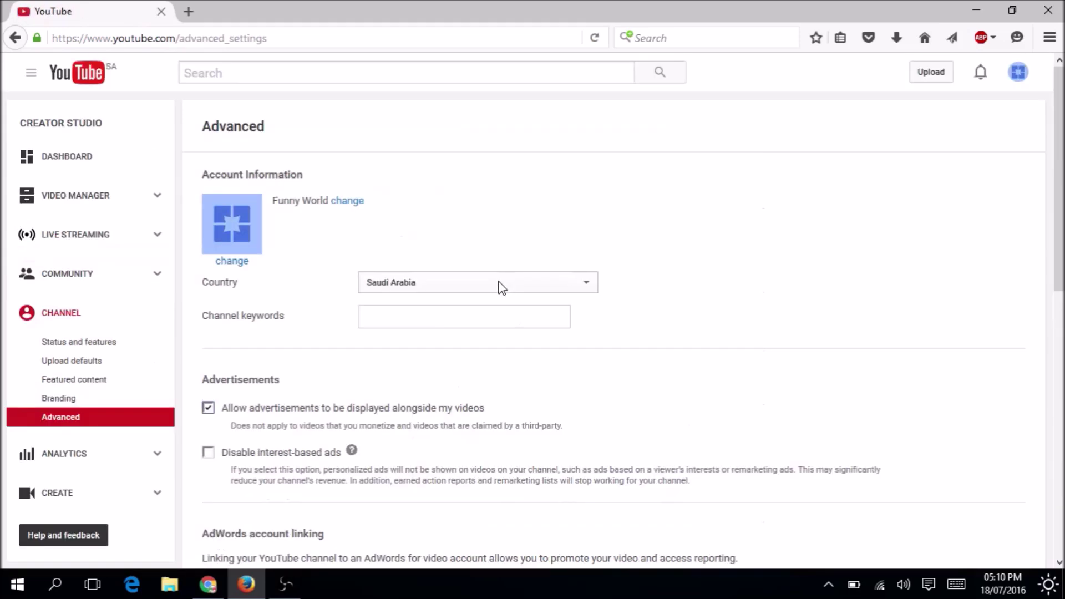
left_click(472, 285)
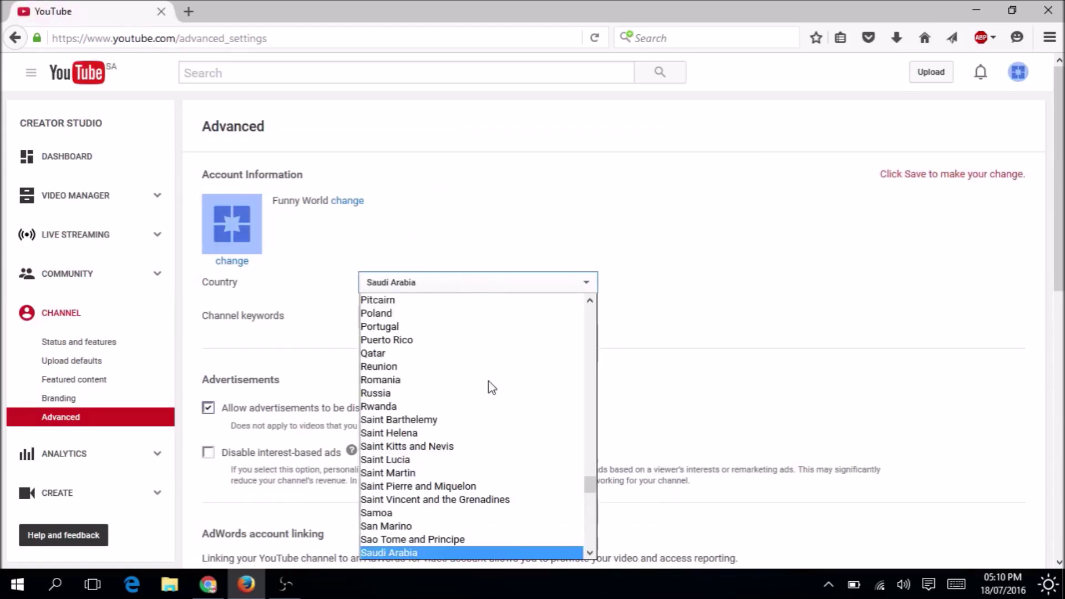
left_click_drag(588, 480, 589, 546)
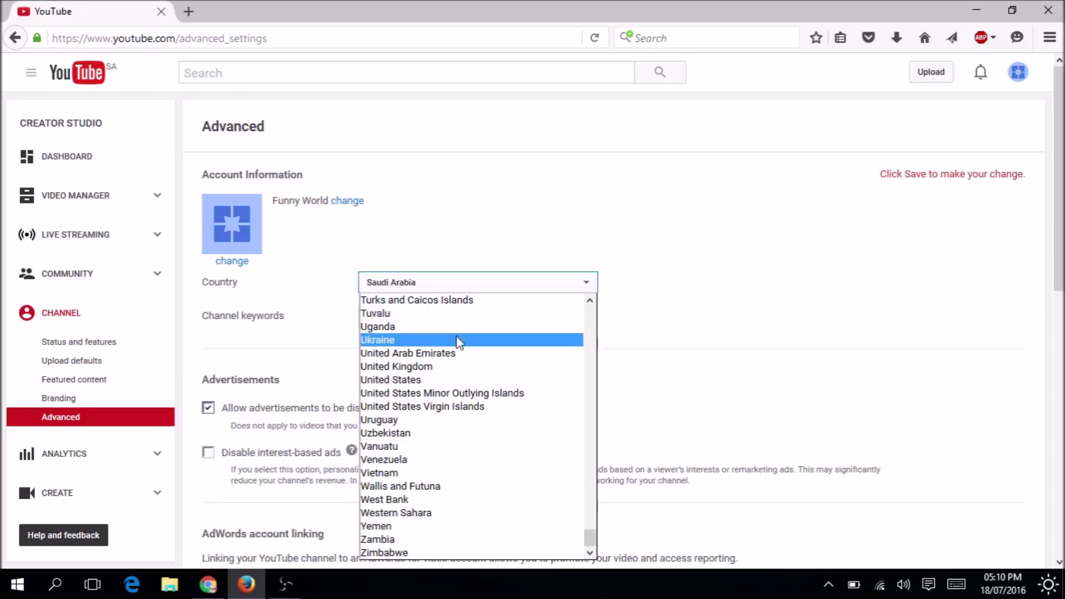
mouse_move(1060, 244)
left_mouse_down()
mouse_move(1060, 498)
mouse_move(1060, 232)
left_mouse_up()
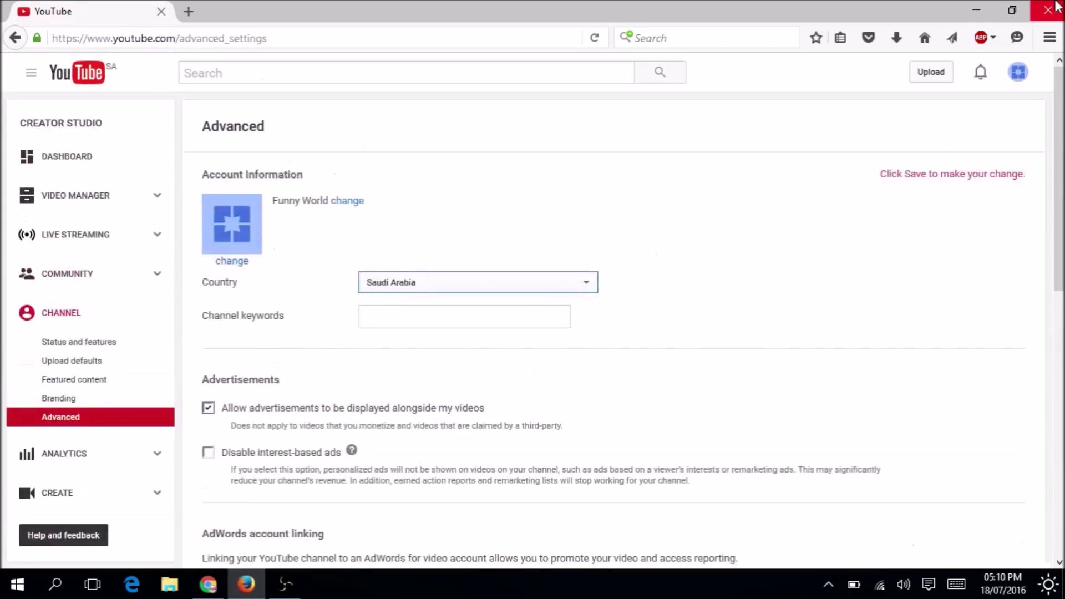
left_click(1018, 72)
left_click(981, 148)
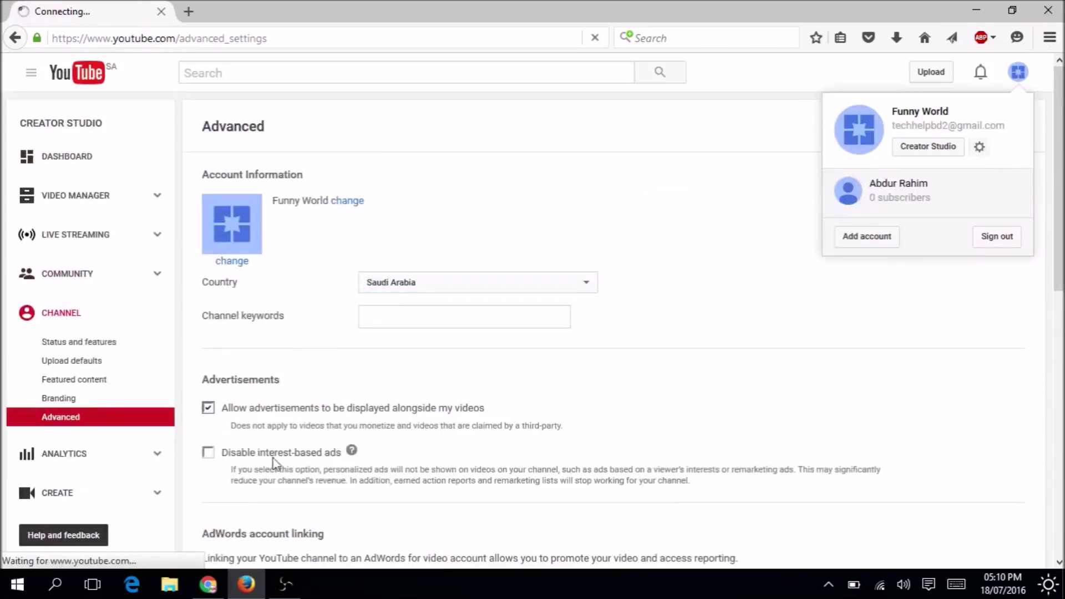
Open View additional features from the overview and scroll through the channel's standings.
left_click(279, 420)
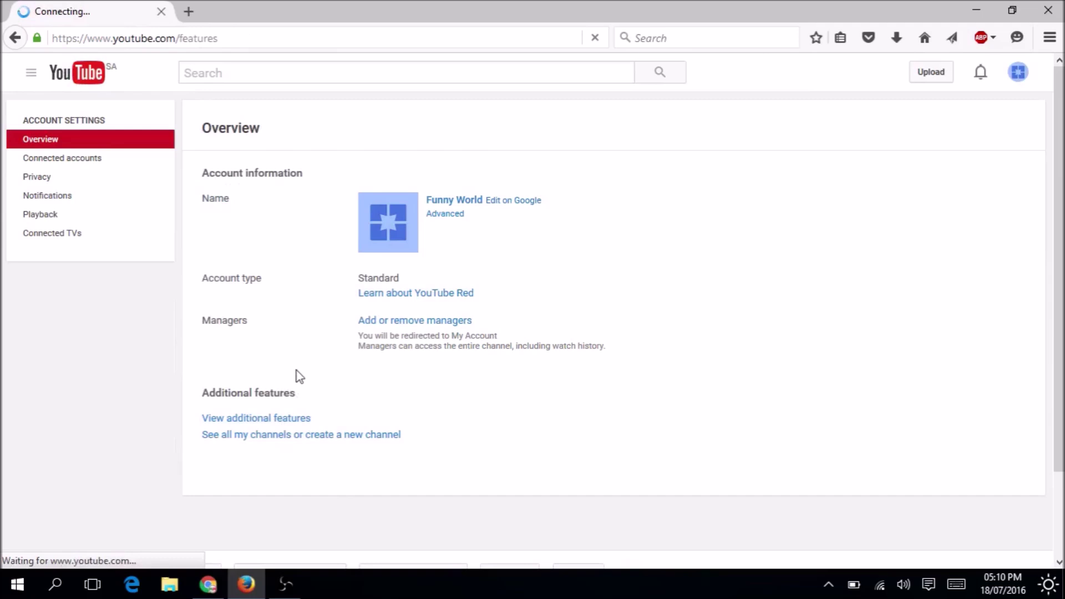
left_click_drag(1059, 250, 1059, 289)
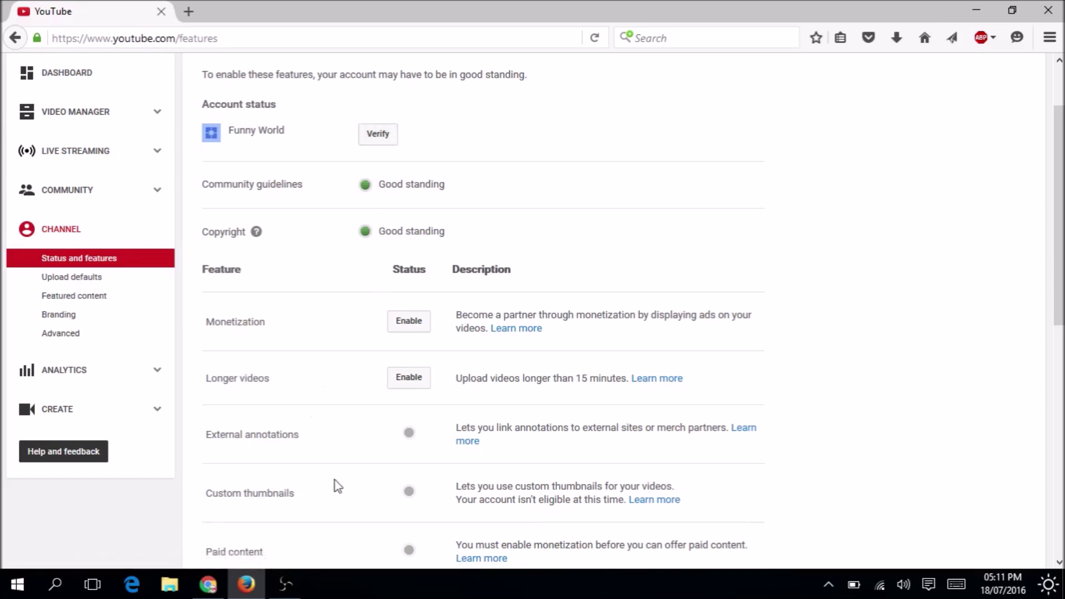
scroll(853, 366, "down", 3)
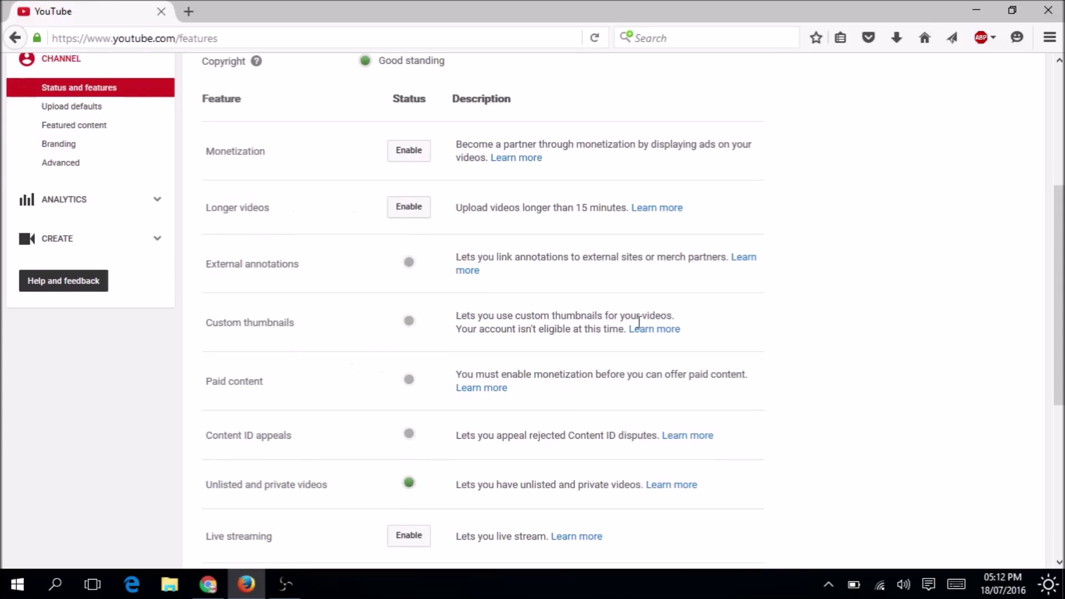
left_click_drag(1059, 294, 1058, 382)
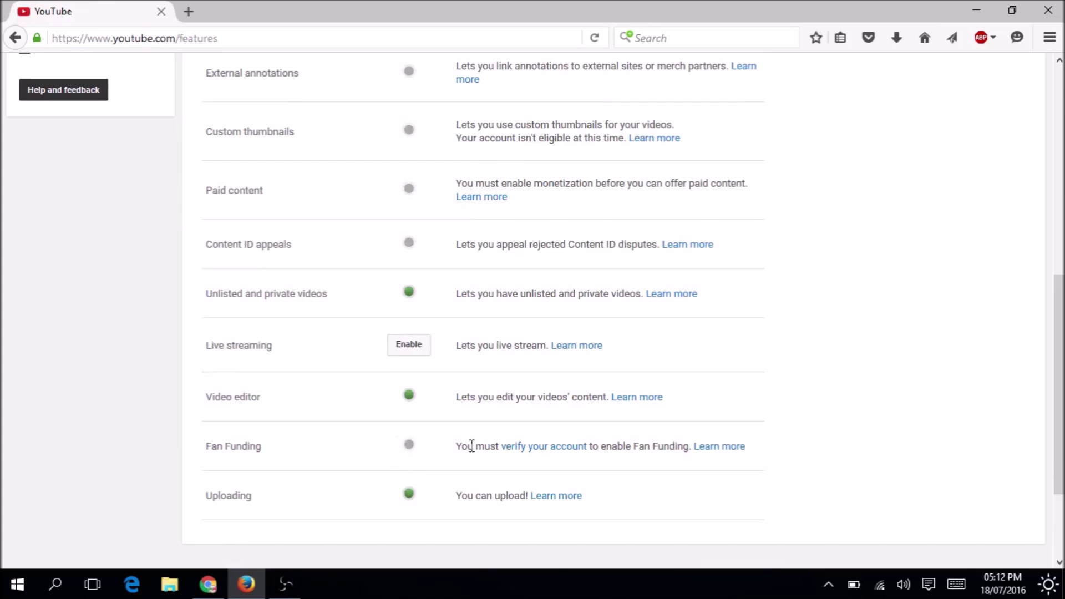
left_click_drag(1059, 429, 1059, 357)
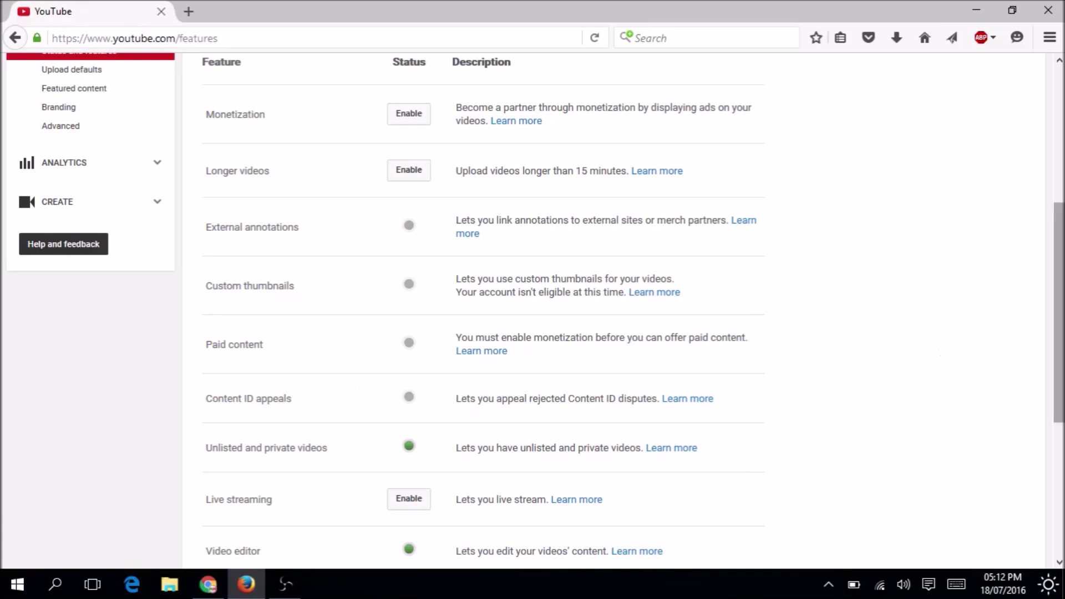
scroll(891, 355, "up", 3)
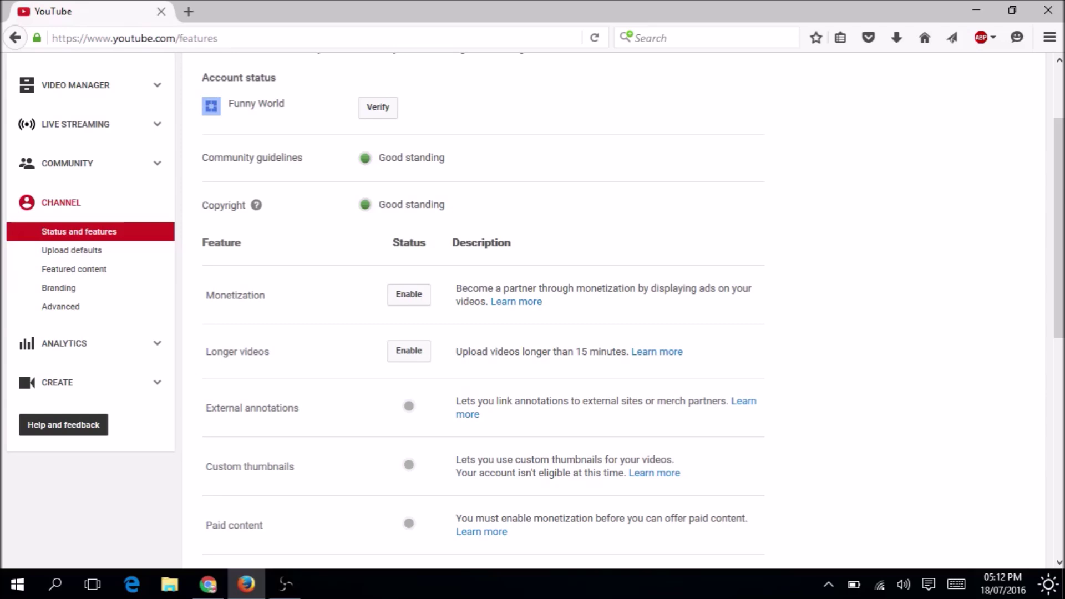
Enable Monetization, choose Enable My Account, and scroll through the Partner Program Terms.
left_click(419, 299)
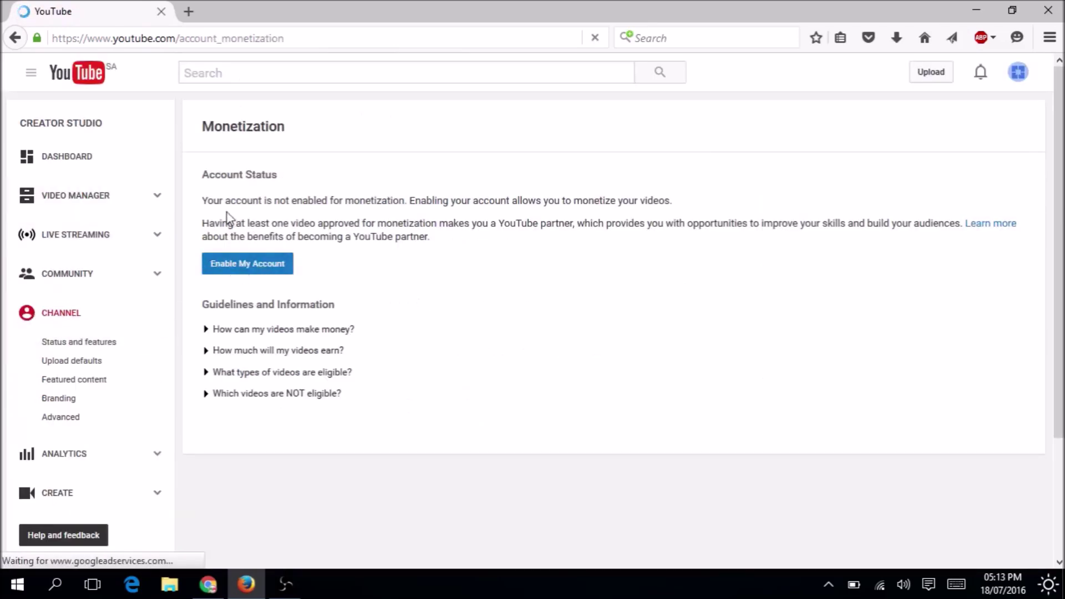
left_click_drag(203, 200, 891, 229)
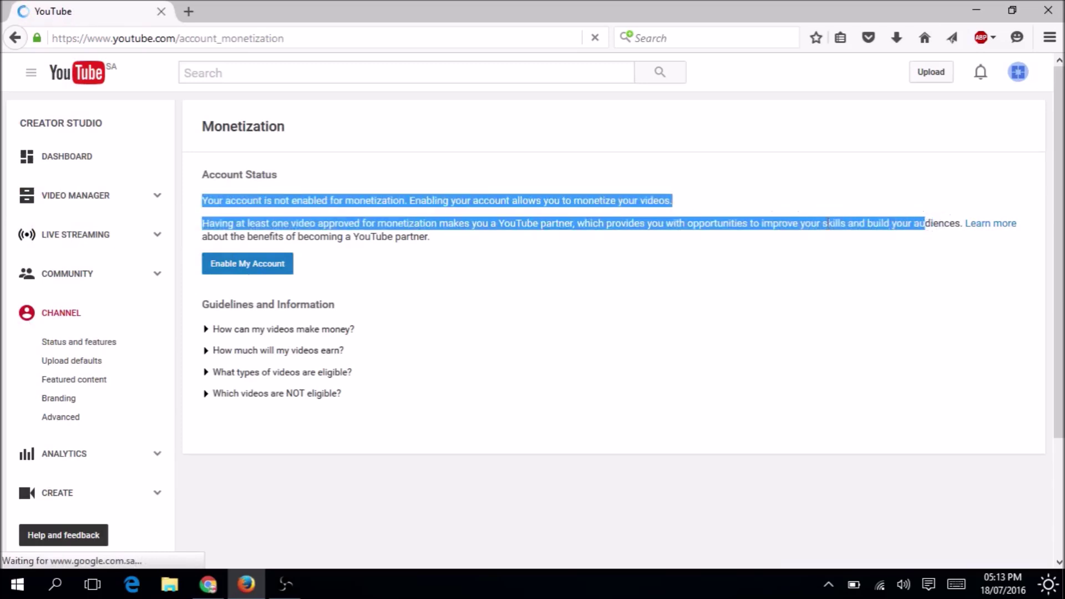
left_click(257, 269)
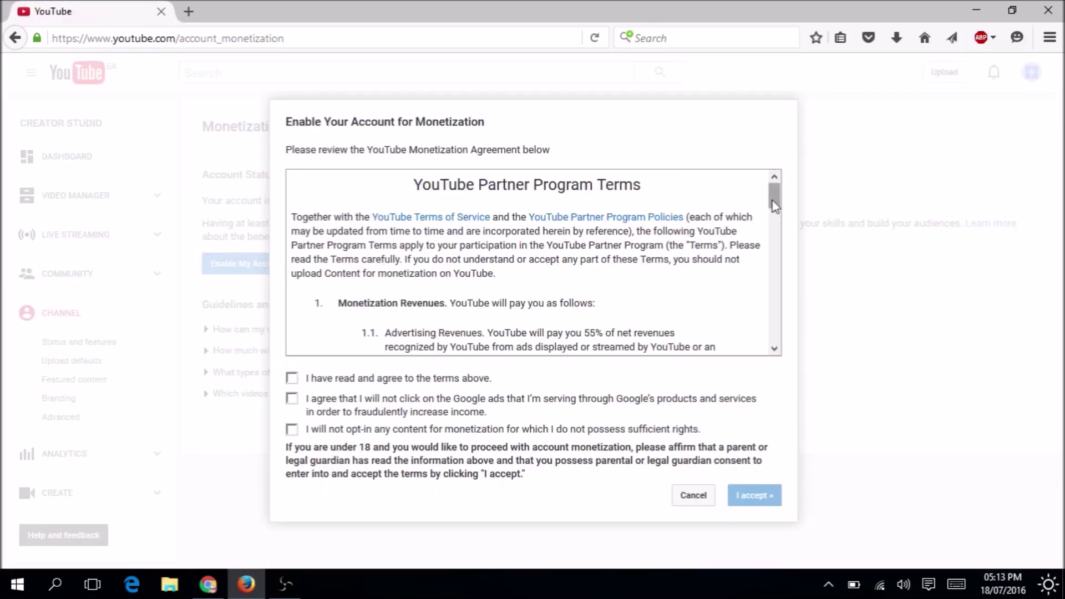
left_click_drag(775, 201, 770, 350)
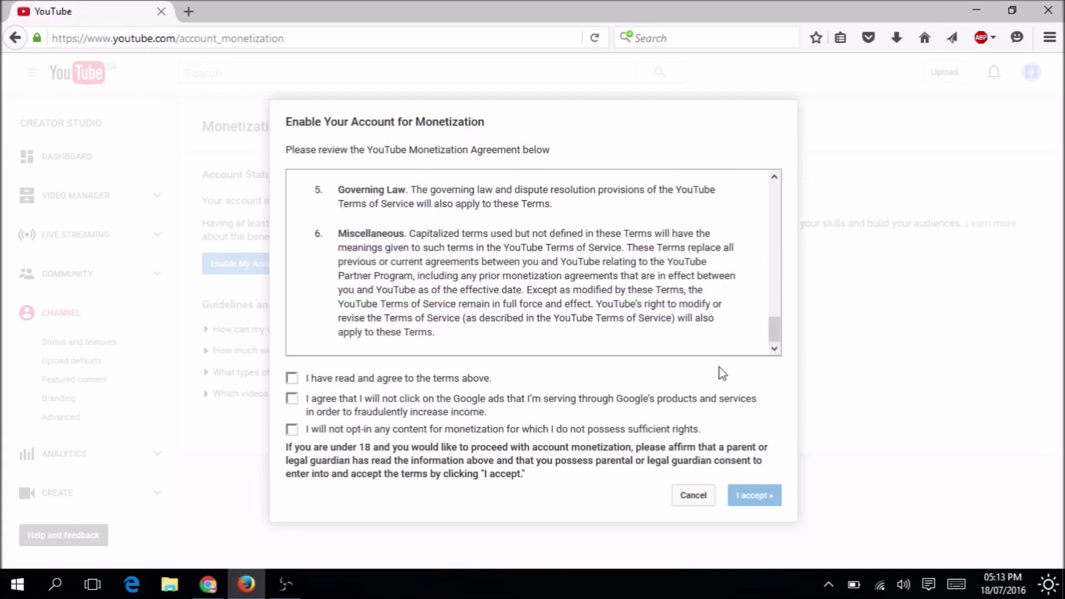
Tick all three Partner Program agreement checkboxes and accept the monetization terms.
left_click(293, 380)
left_click(292, 404)
left_click(290, 432)
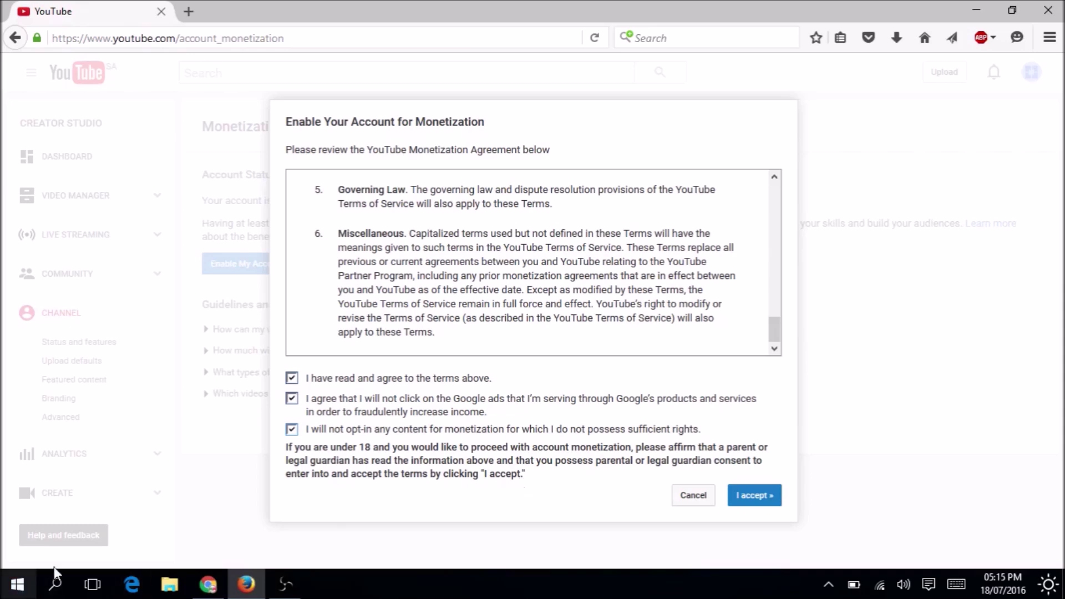
left_click(753, 493)
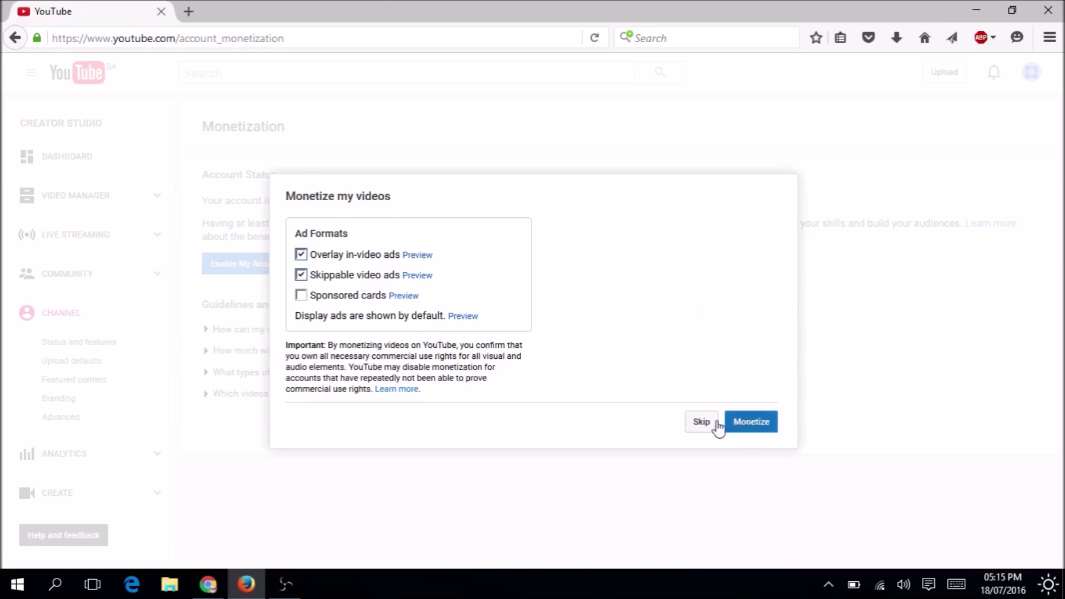
left_click(763, 430)
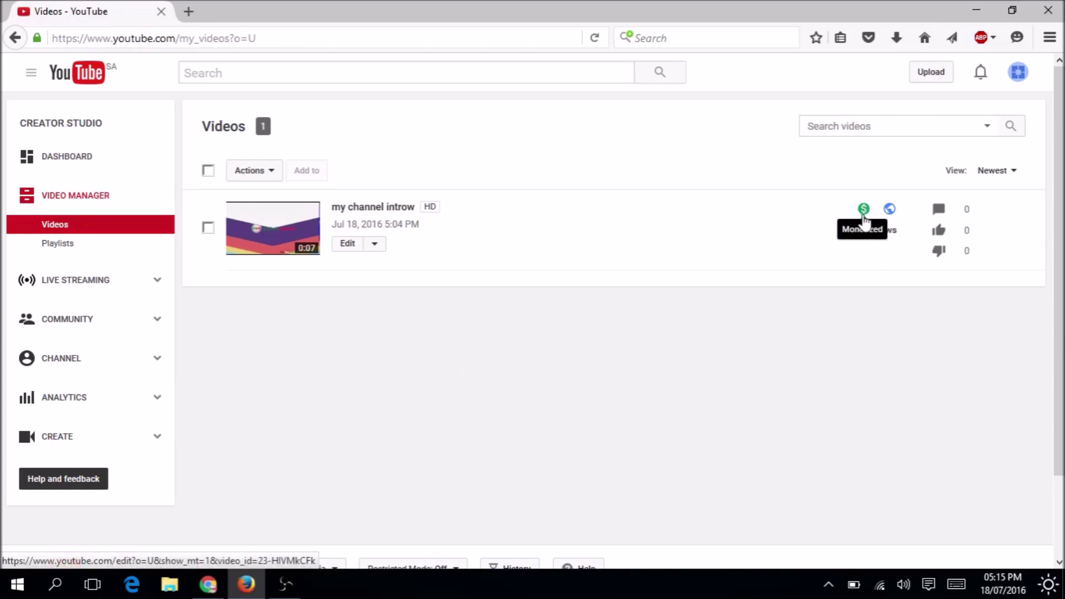
left_click(215, 590)
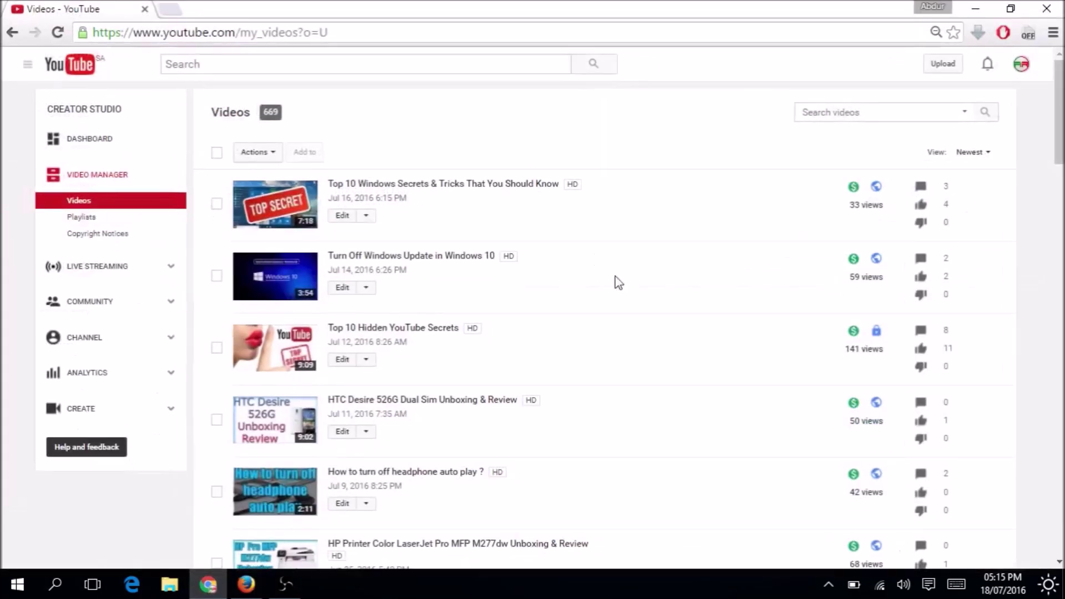
key("alt+Tab")
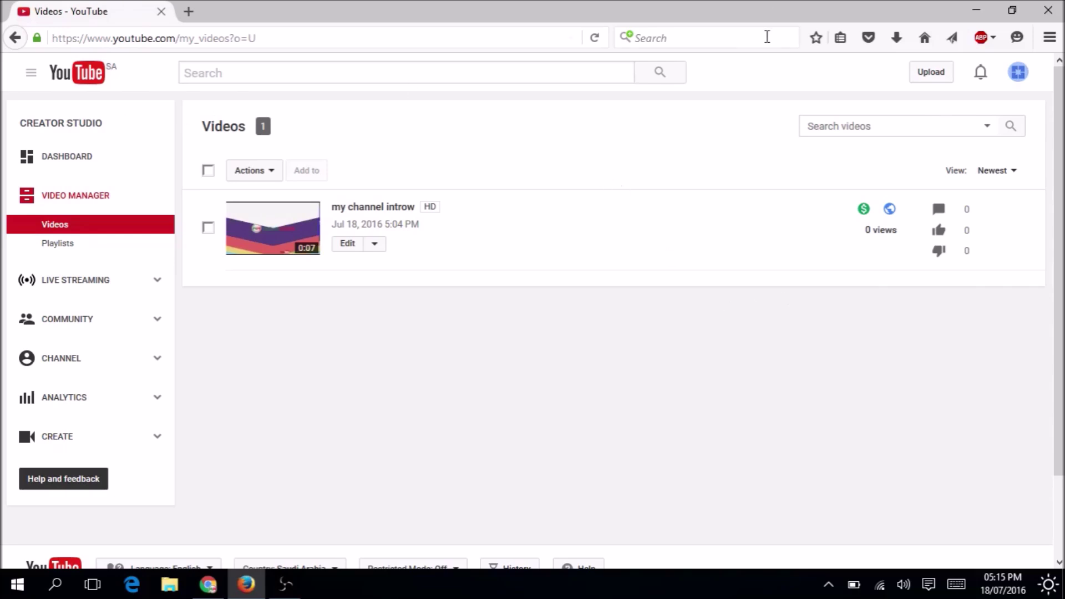
left_click(594, 38)
left_click(208, 584)
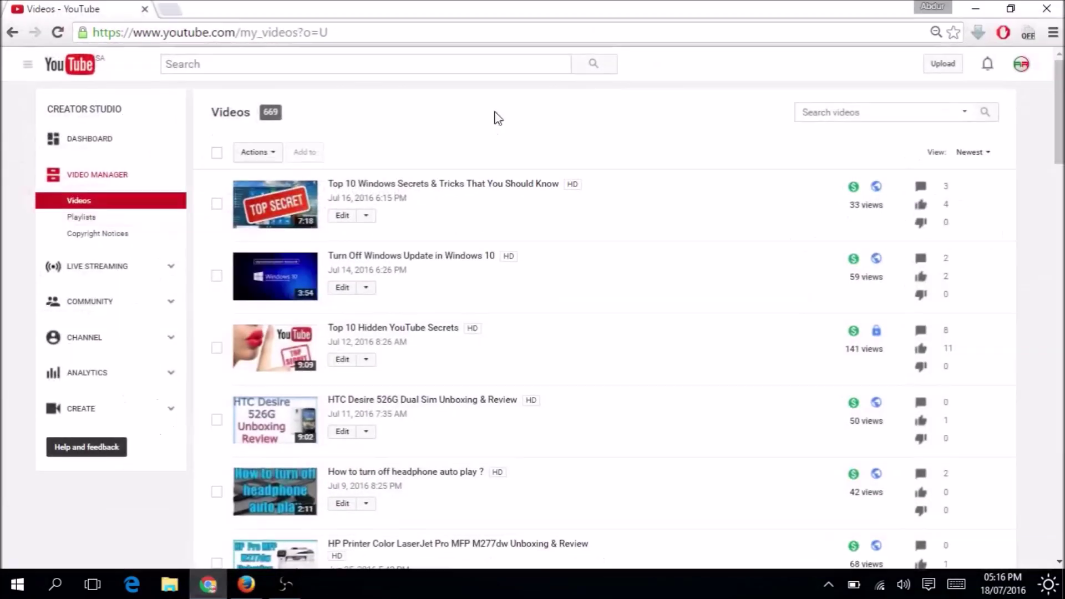
left_click(101, 381)
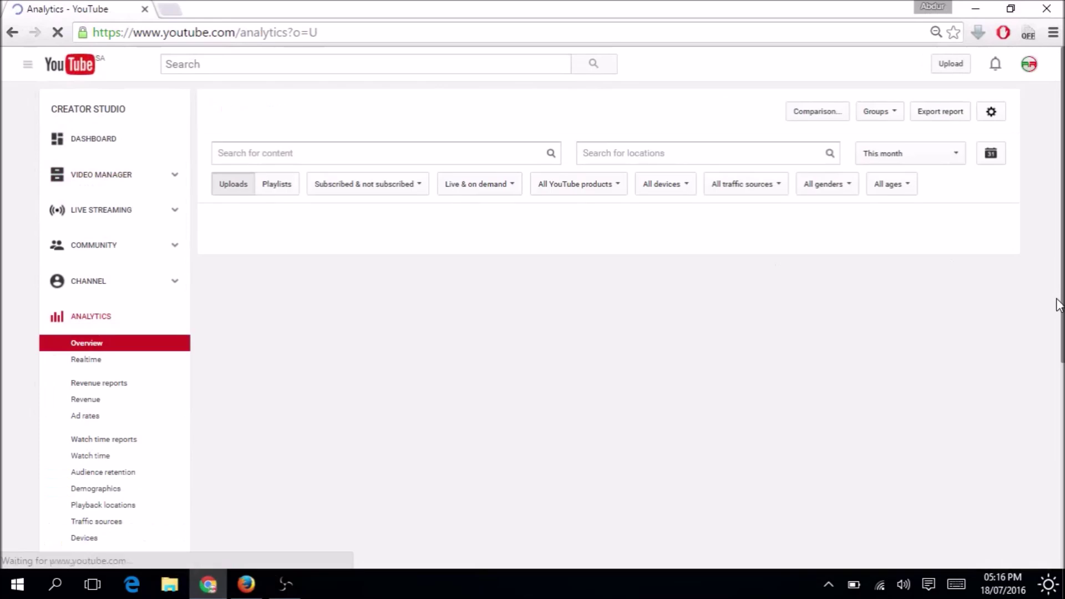
scroll(641, 399, "down", 3)
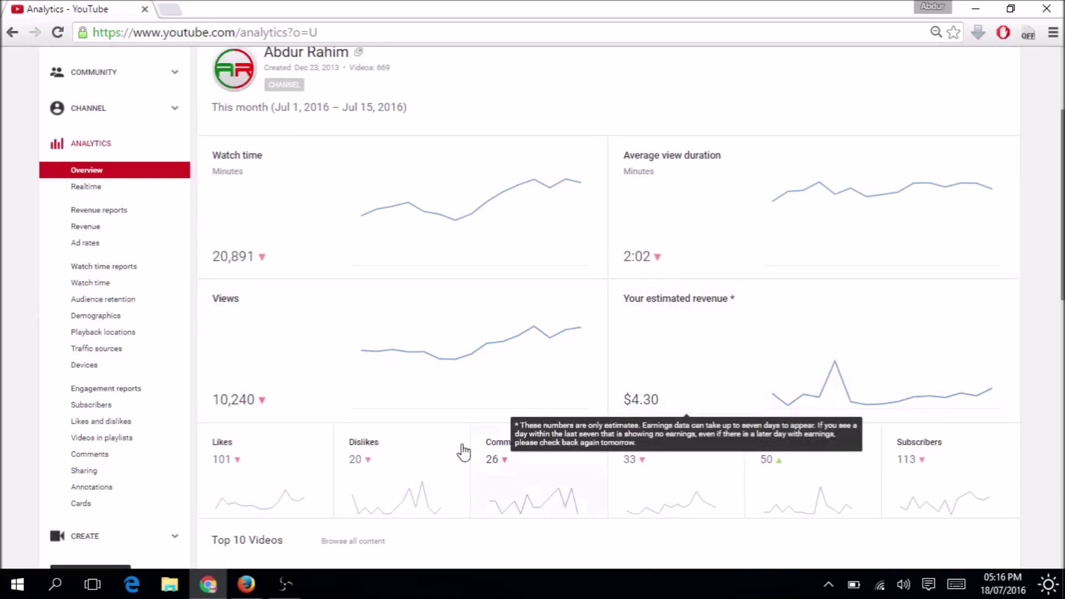
left_click(251, 583)
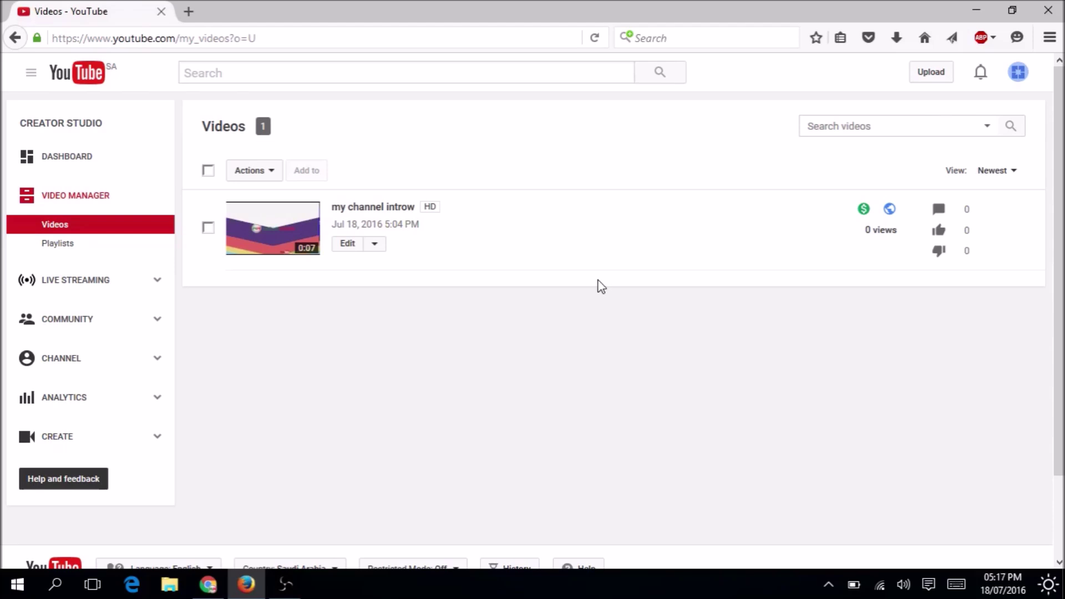
Open the settings gear from the Funny World account avatar menu.
left_click(1020, 74)
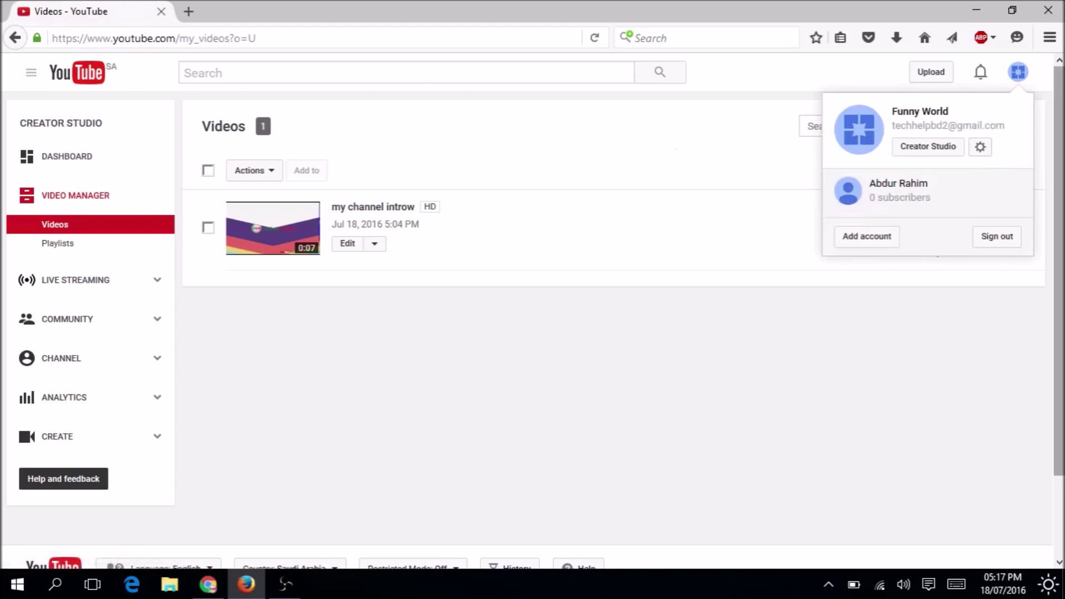
left_click(979, 147)
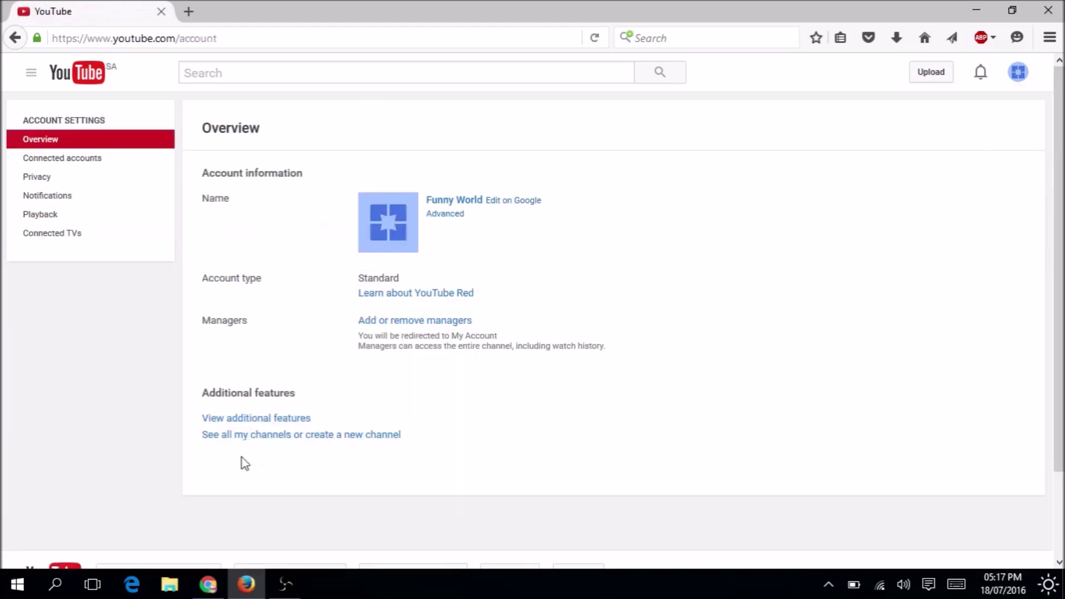
From the channel's monetization settings, start associating an AdSense account under 'How will I be paid?'.
left_click(254, 417)
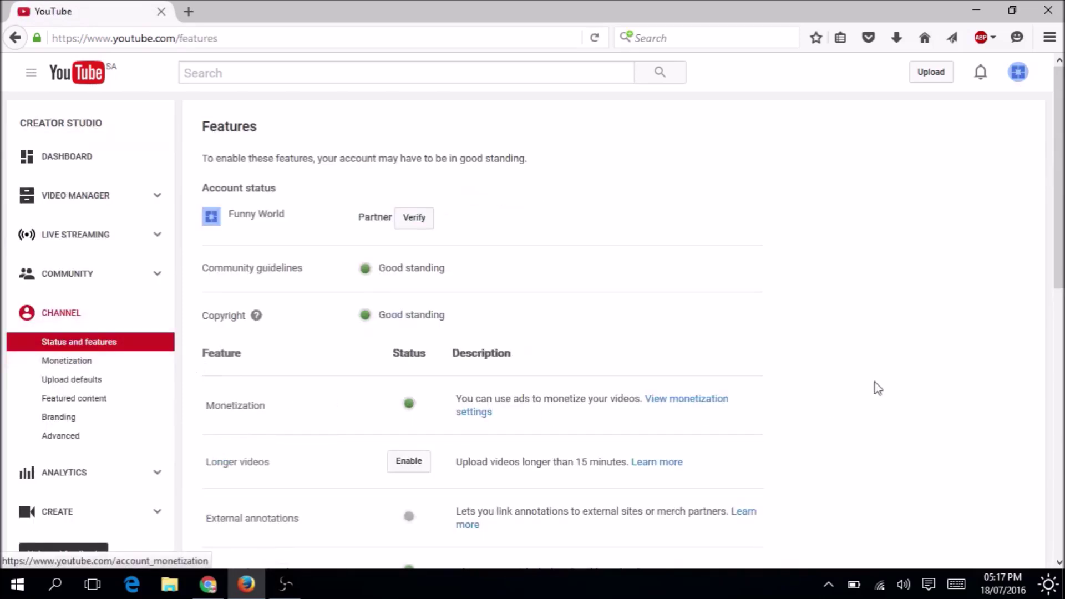
left_click(692, 411)
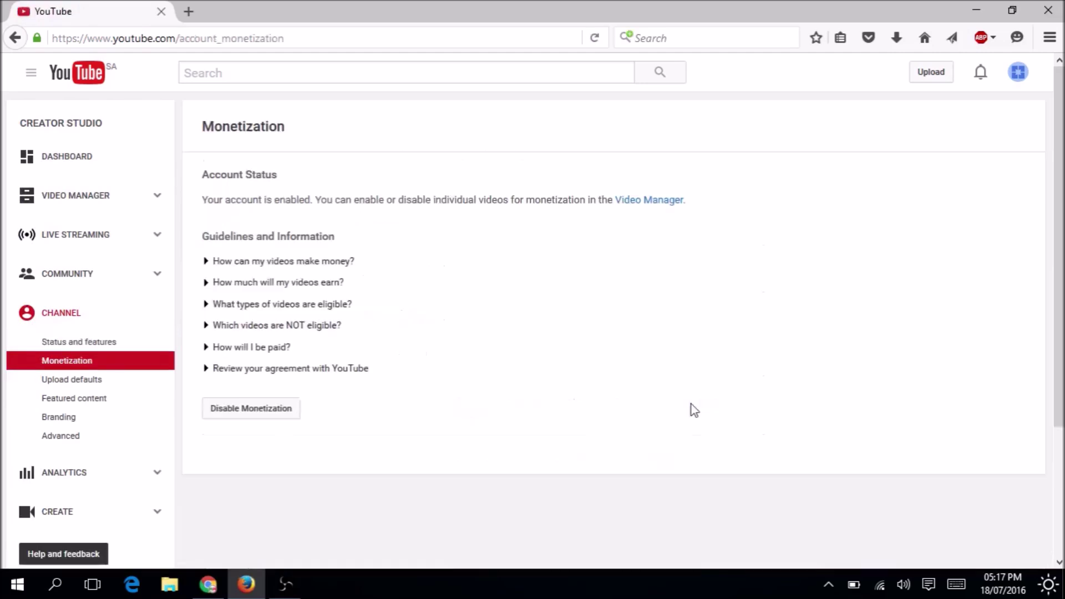
left_click(252, 347)
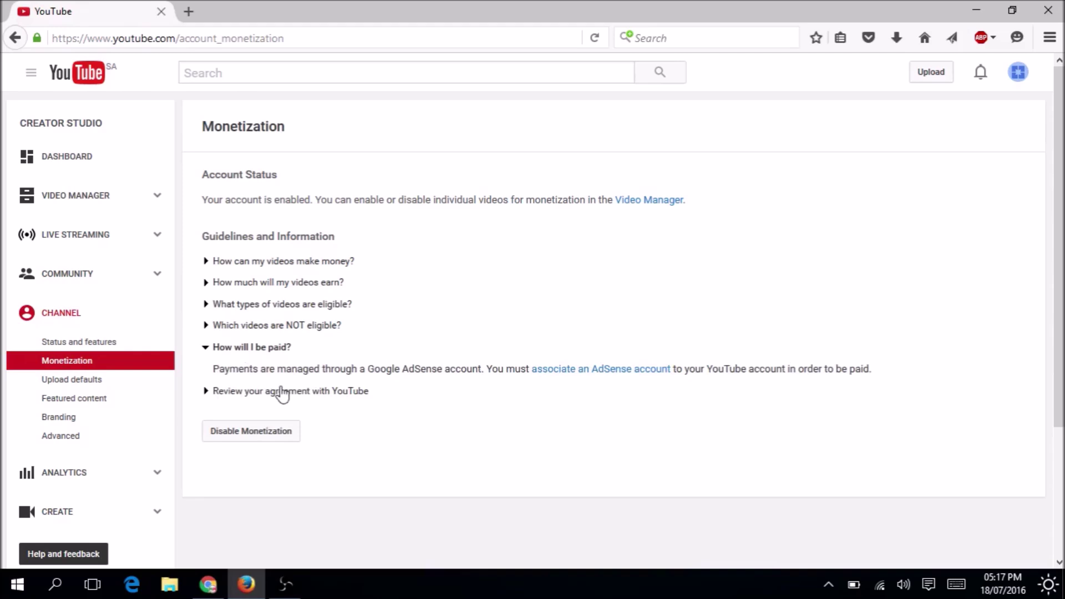
left_click(592, 371)
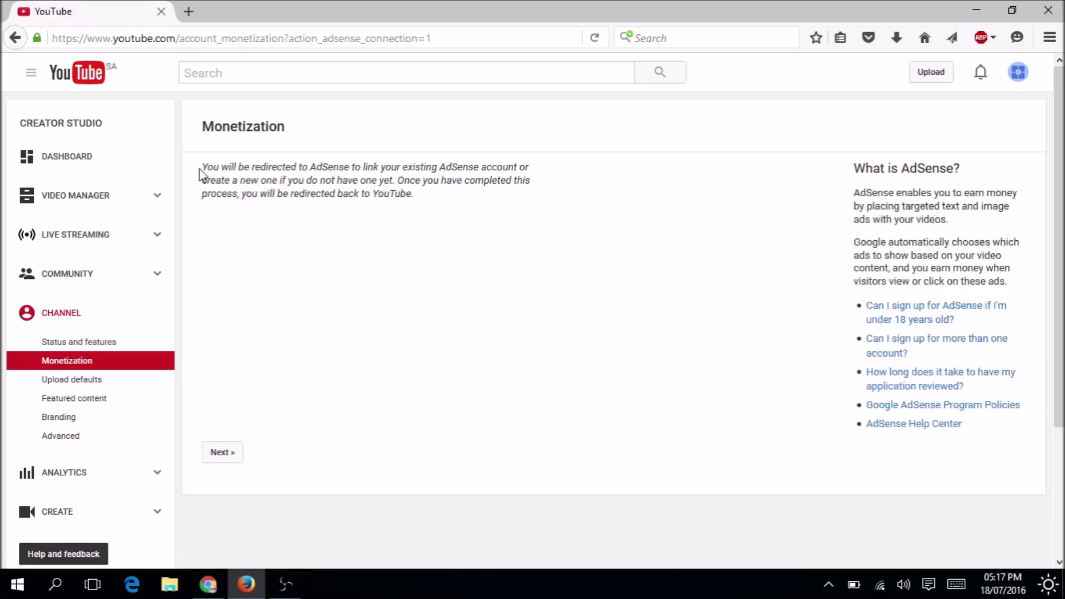
Continue past the Monetization redirect notice to the Welcome to AdSense sign-up.
left_click_drag(202, 172, 251, 167)
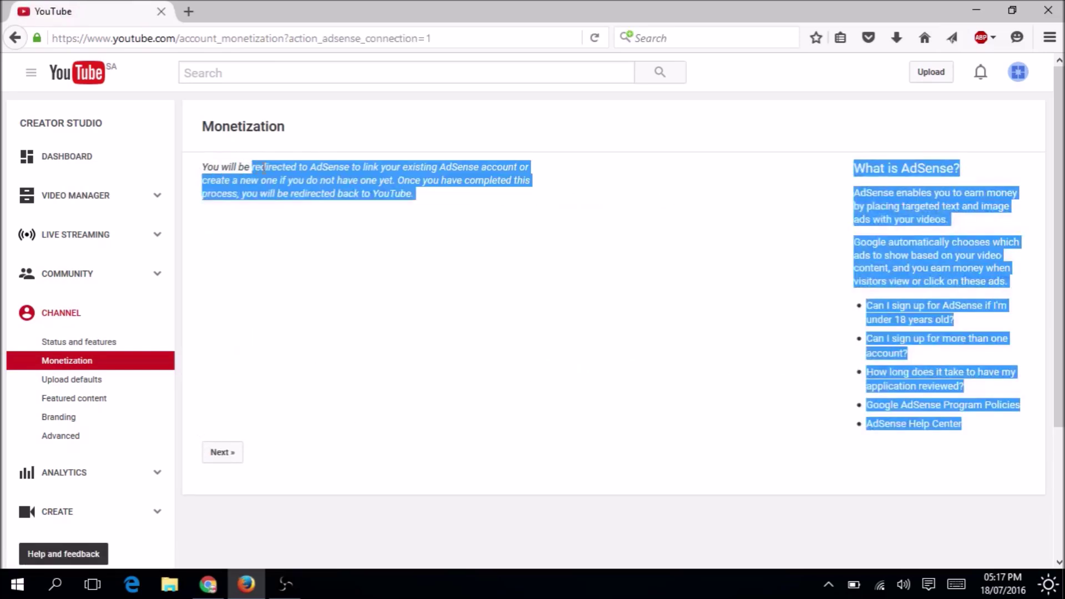
left_click(327, 167)
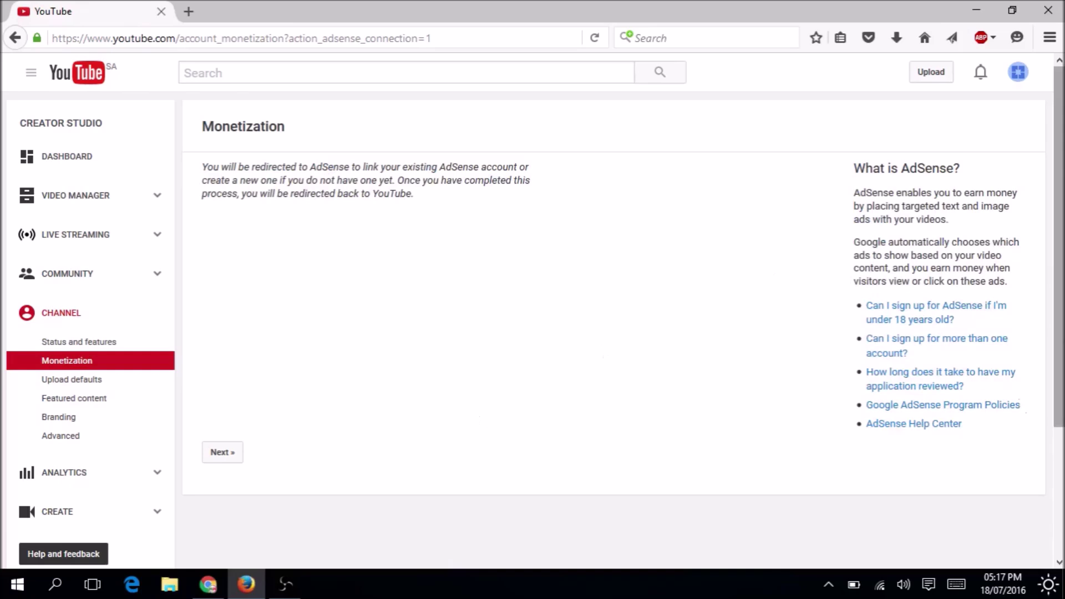
left_click(221, 453)
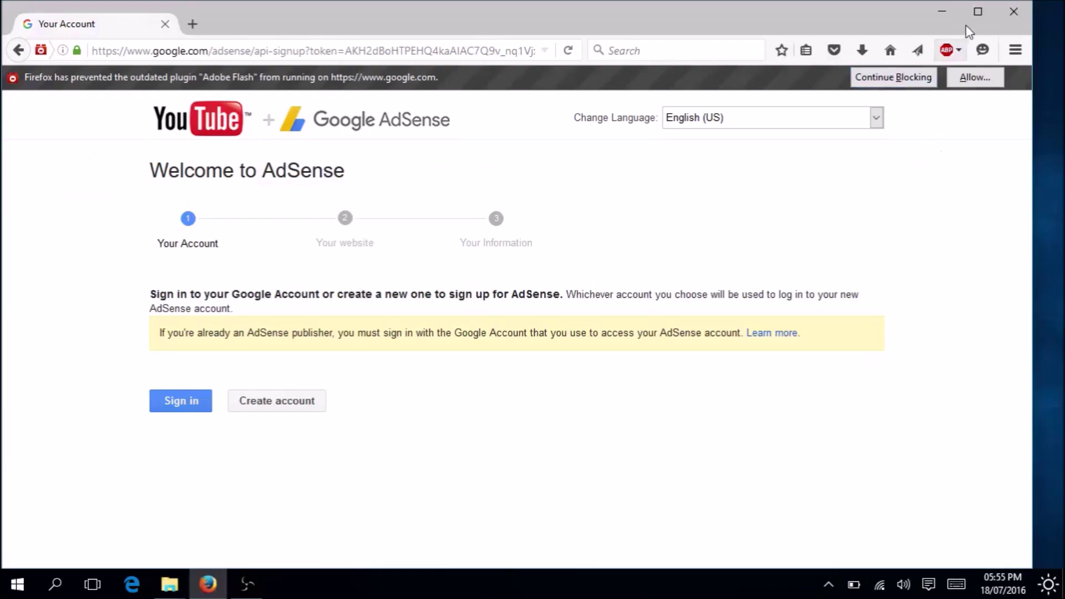
Maximize Firefox and choose Create account on the Welcome to AdSense page.
left_click(977, 13)
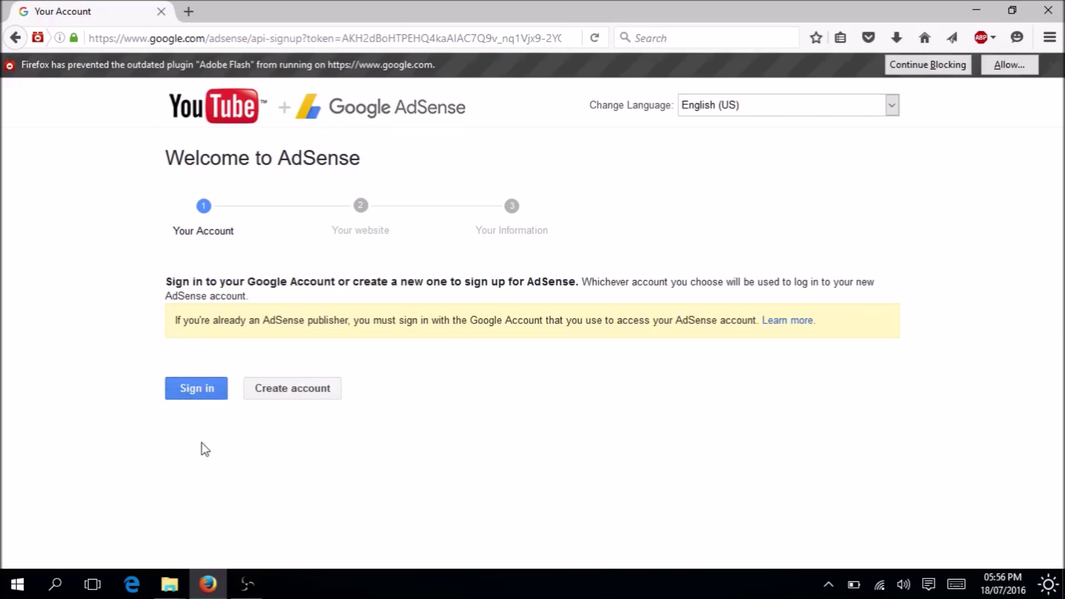
left_click(291, 393)
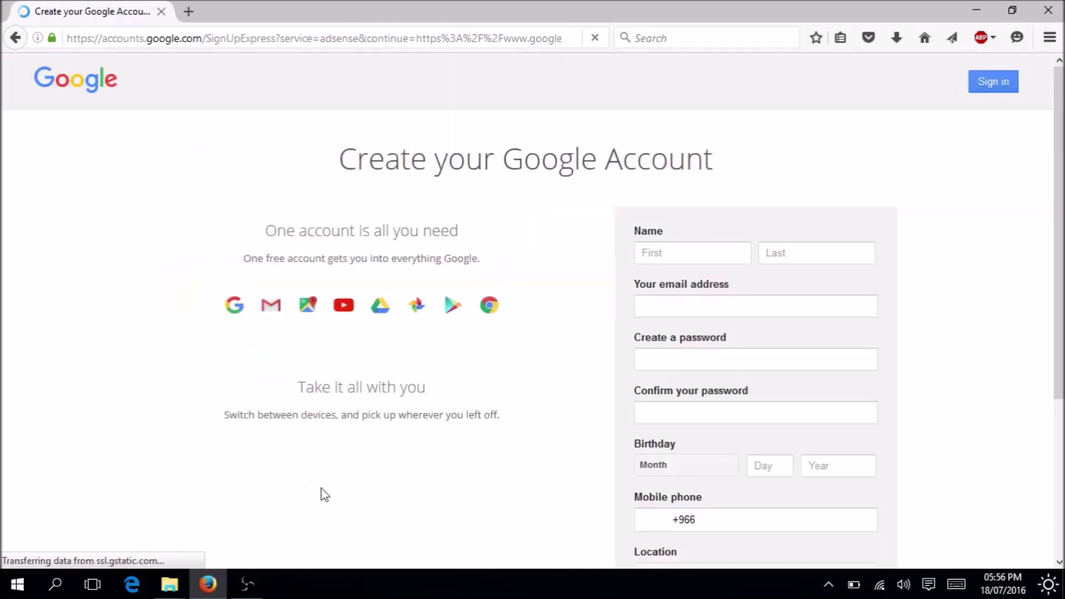
Sign in with the existing Funny World account instead, entering its password.
left_click(992, 82)
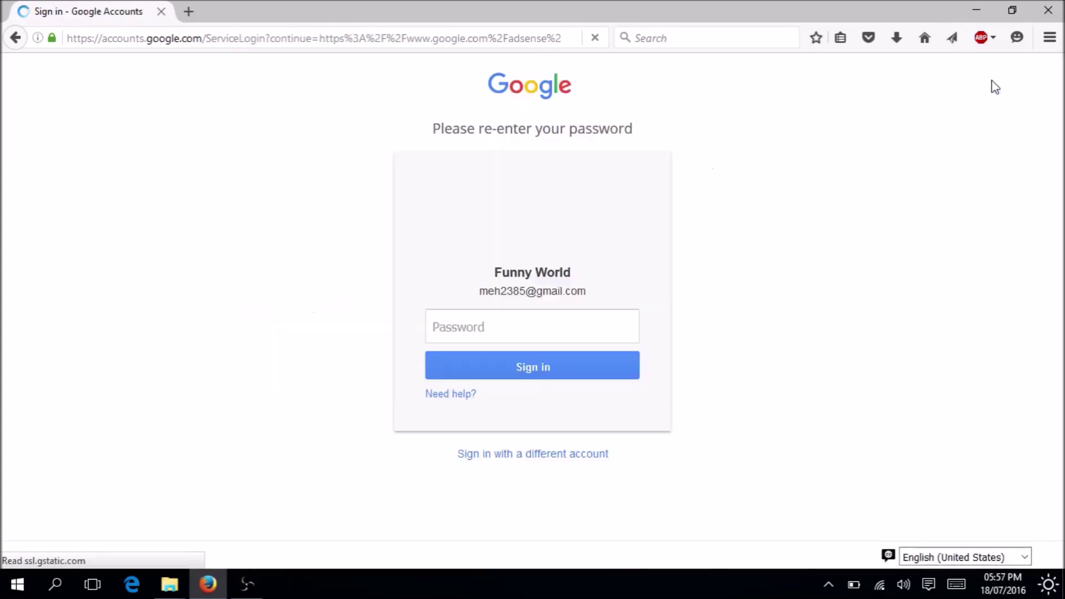
left_click(504, 330)
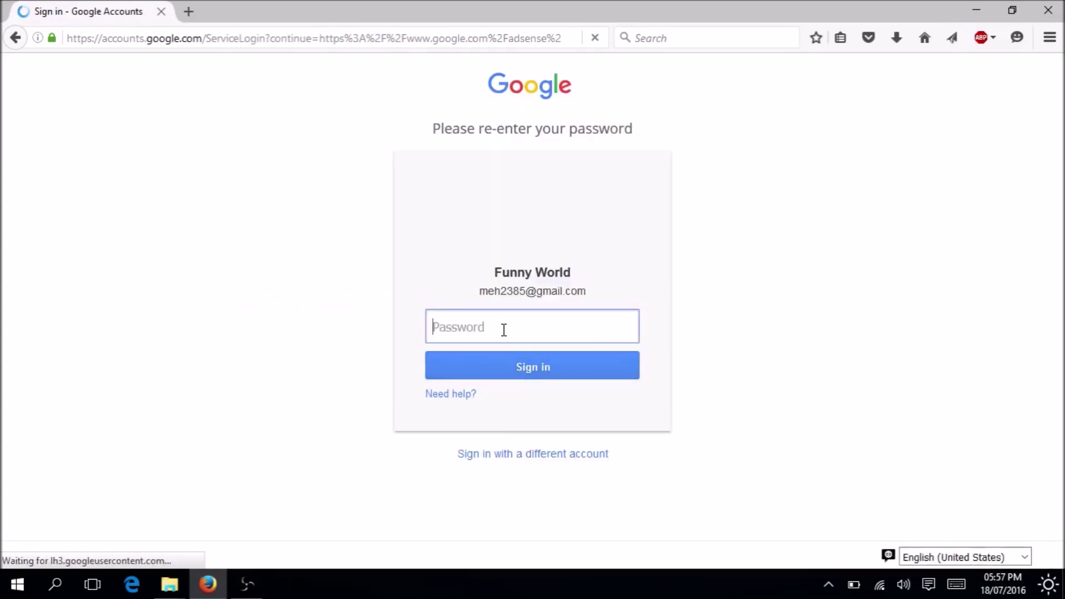
type("•••••••••••")
left_click(511, 367)
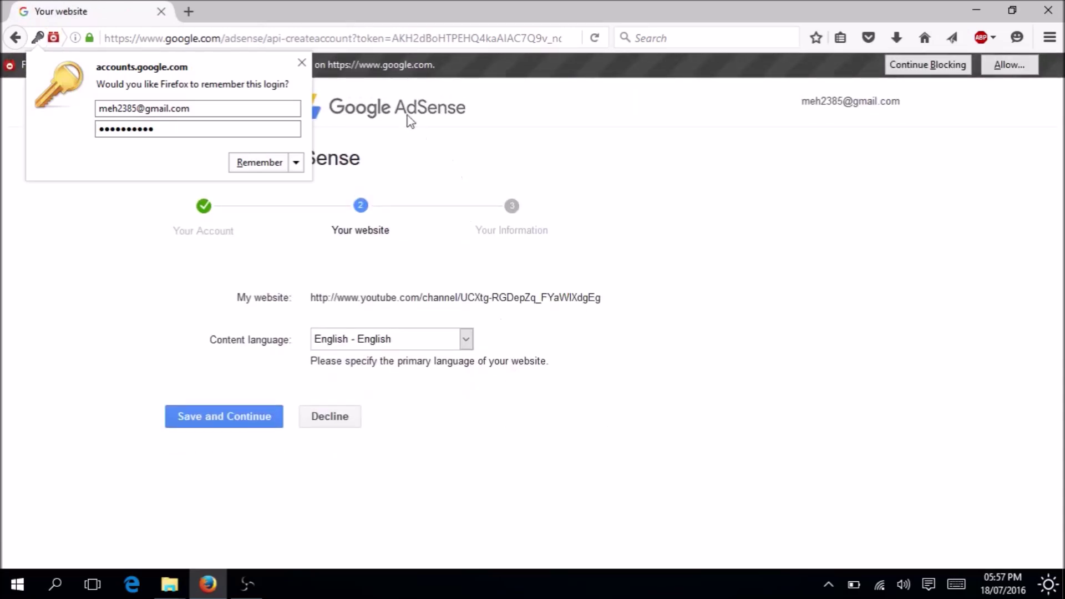
Decline saving the login, keep content language English, and save the Your website step.
left_click(302, 64)
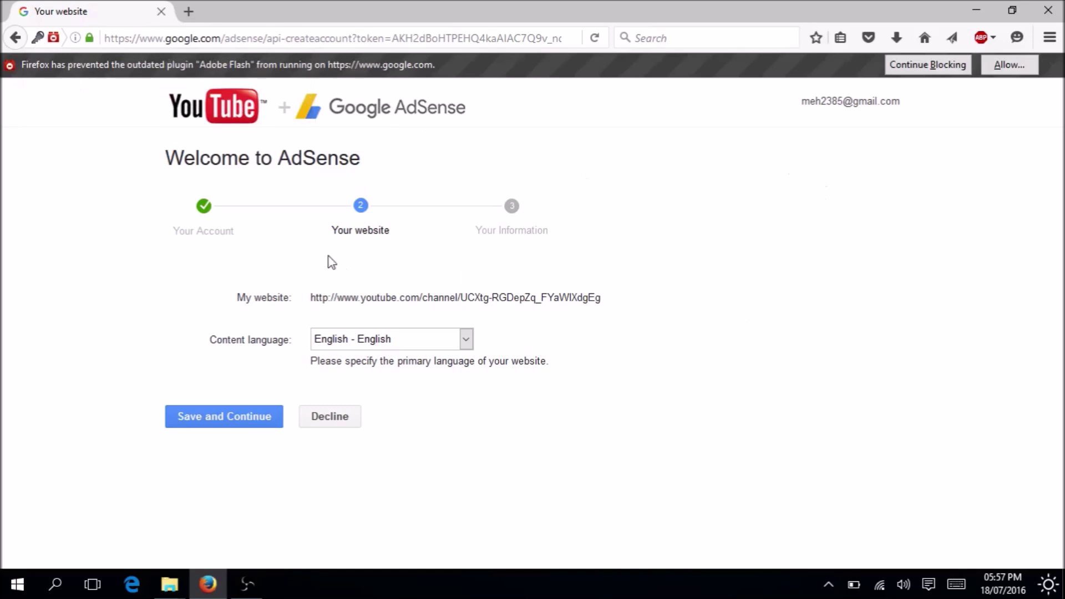
left_click_drag(311, 294, 599, 303)
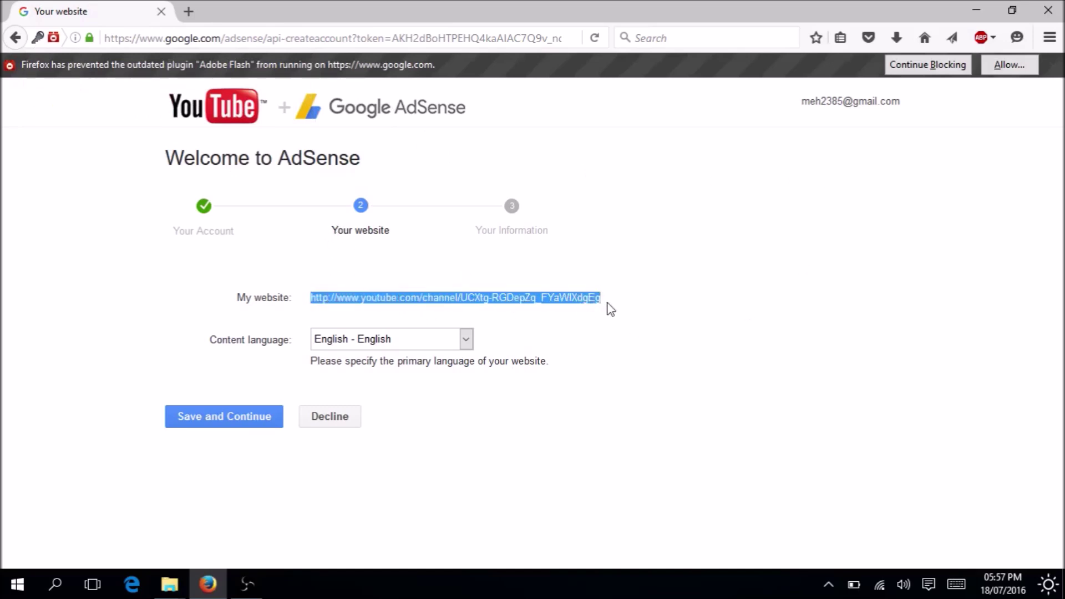
right_click(524, 299)
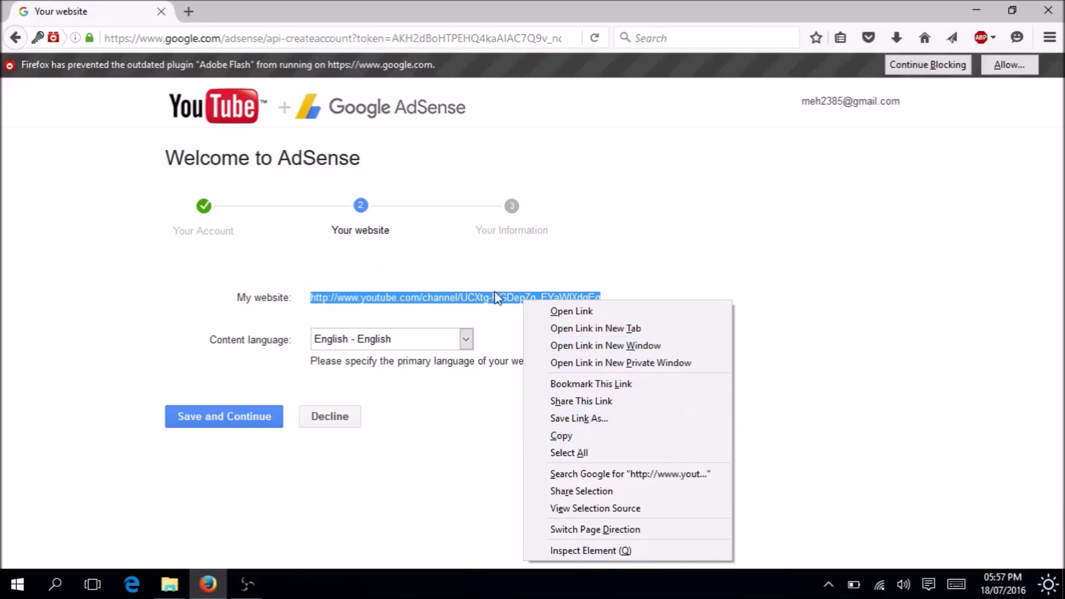
left_click(280, 530)
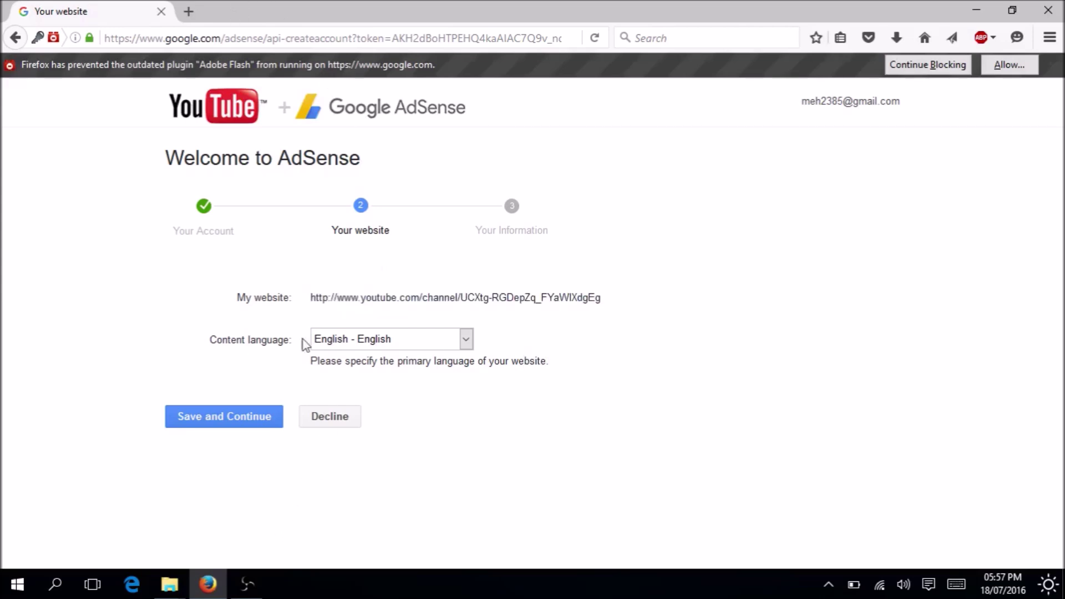
left_click(467, 340)
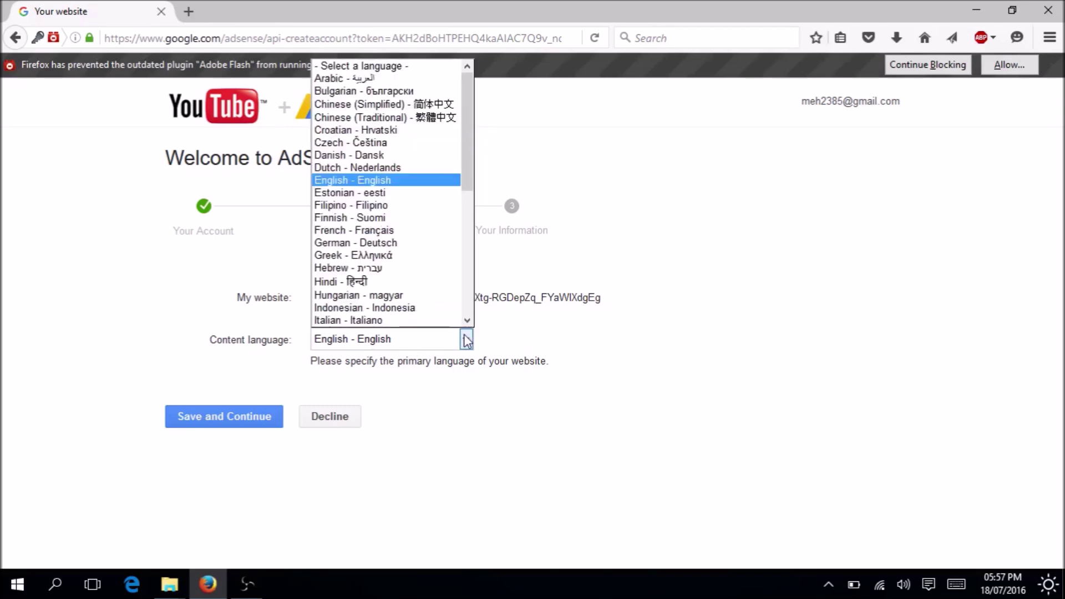
left_click_drag(467, 152, 461, 183)
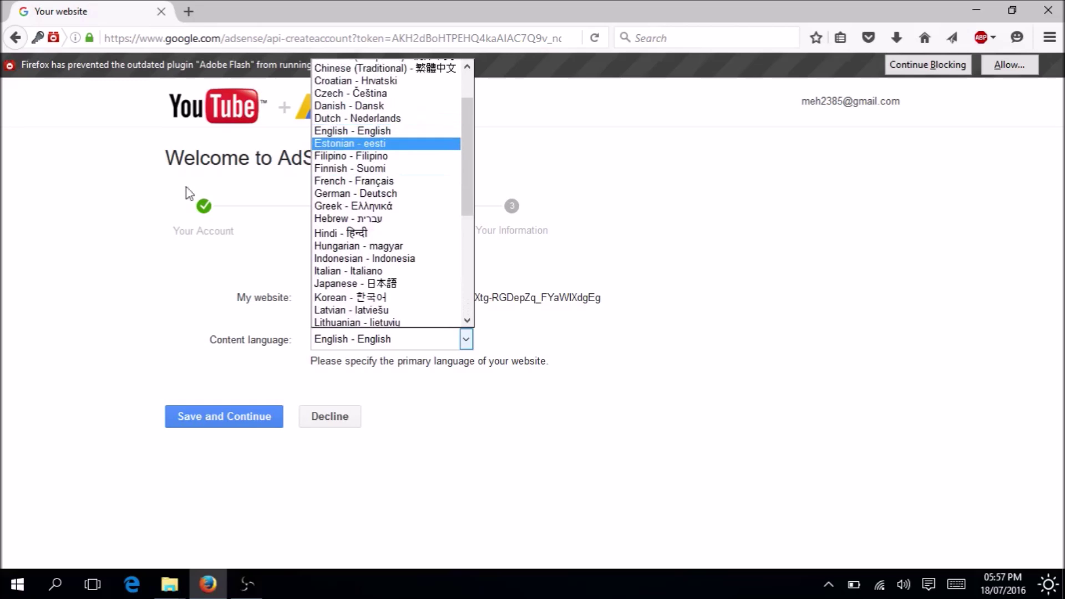
left_click(4, 298)
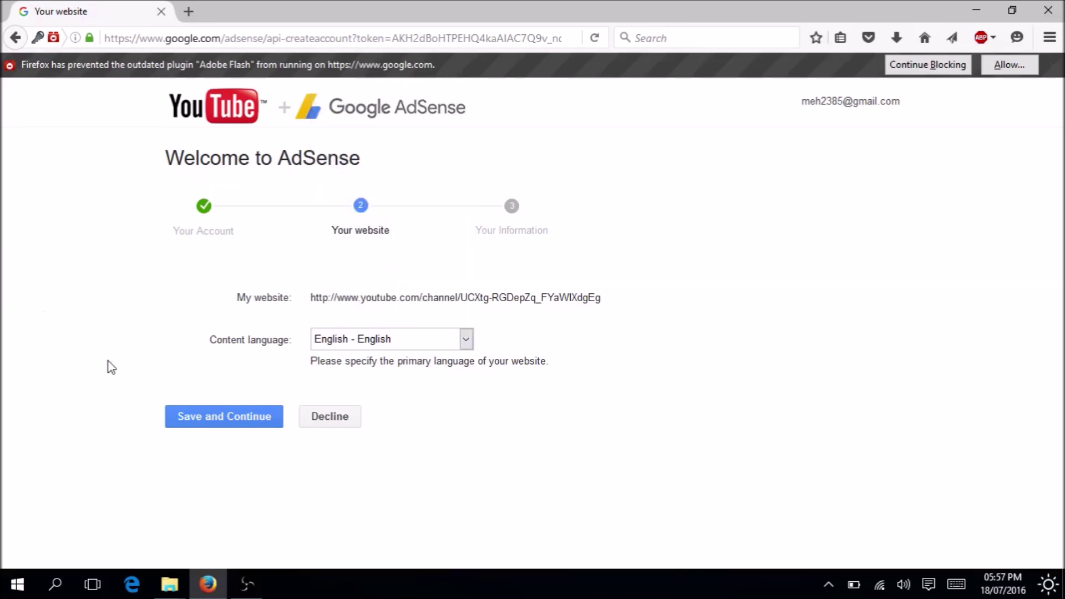
left_click(239, 422)
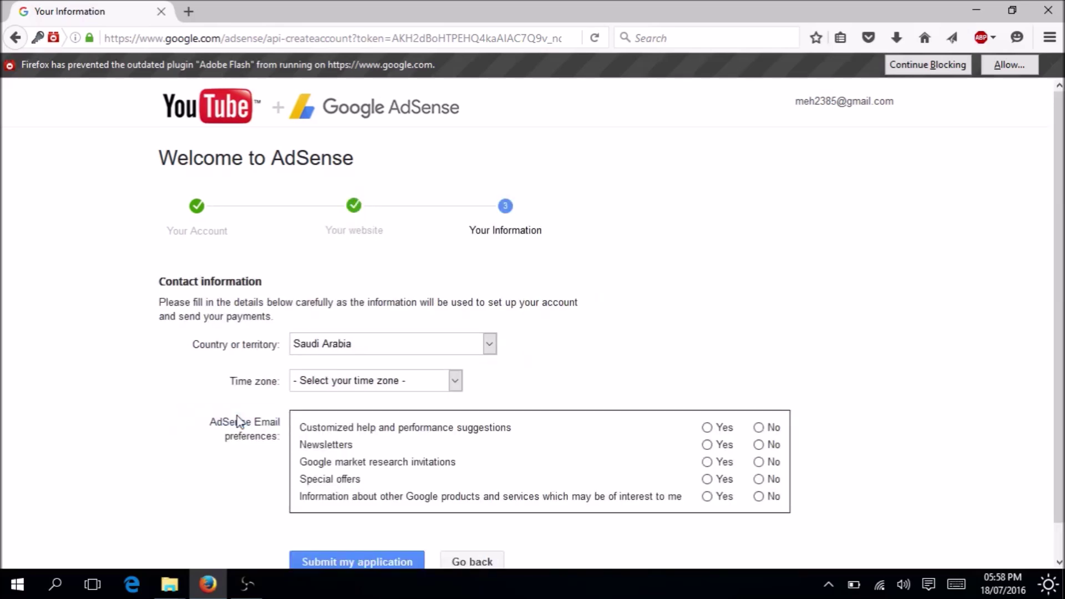
Set the contact form's time zone to (UTC+06:00) Dhaka.
left_click_drag(1058, 294, 1058, 330)
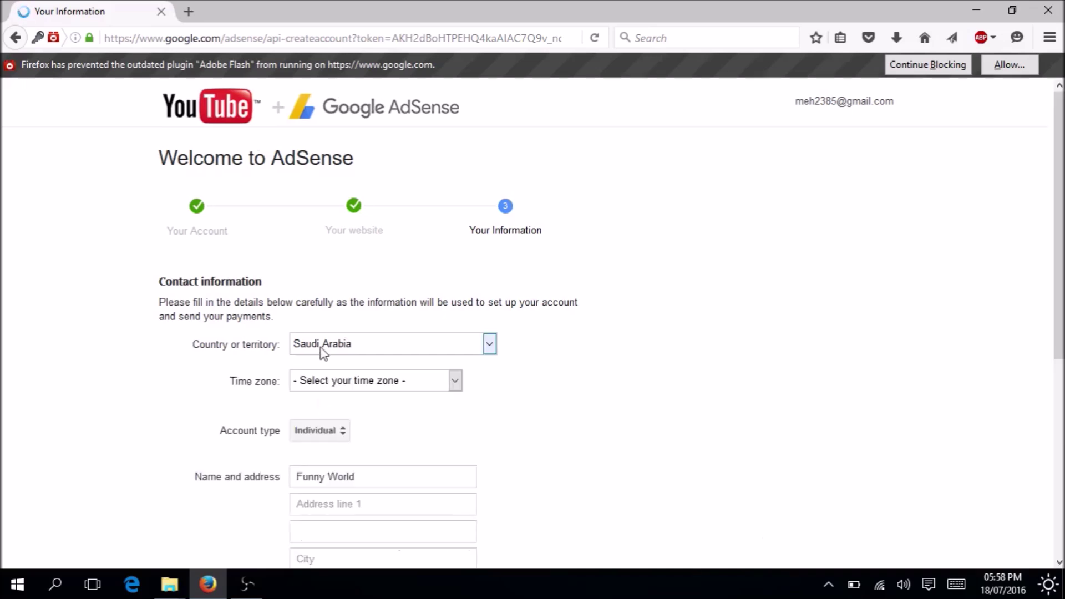
scroll(321, 348, "down", 5)
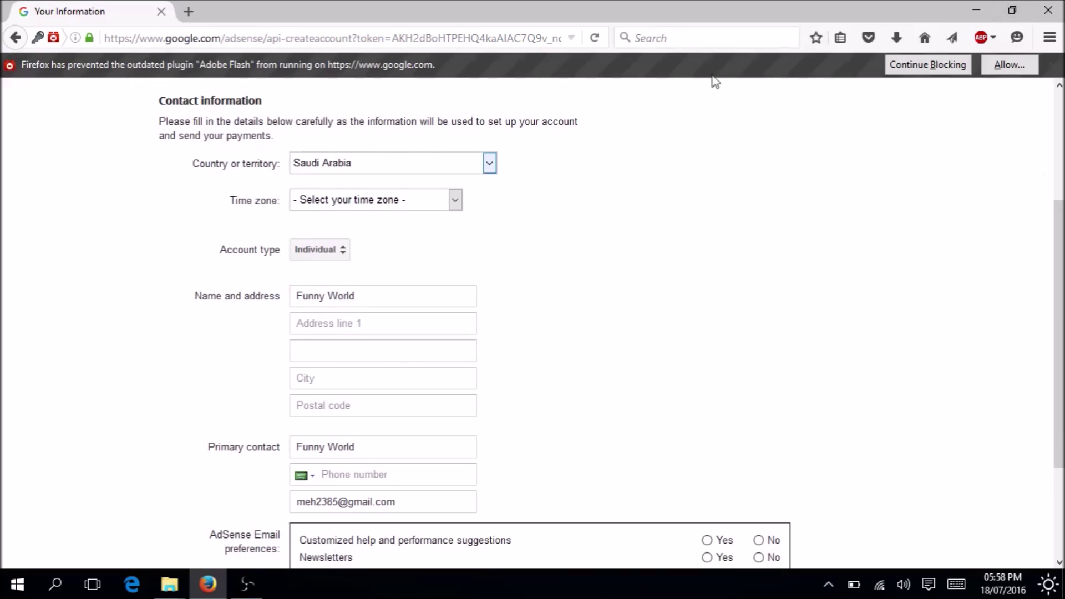
left_click(493, 159)
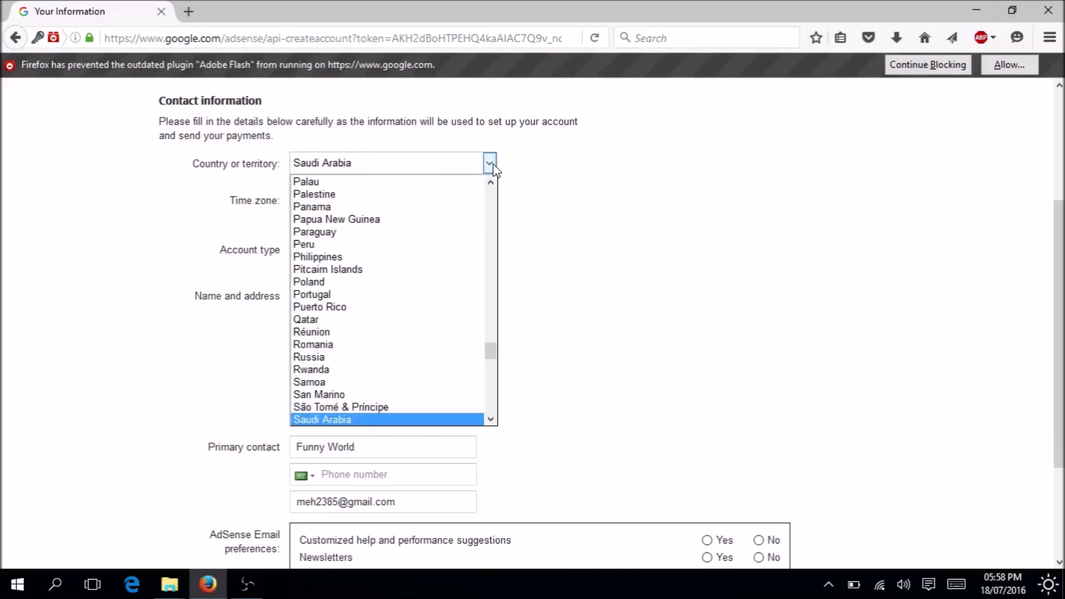
left_click(1, 278)
left_click(421, 202)
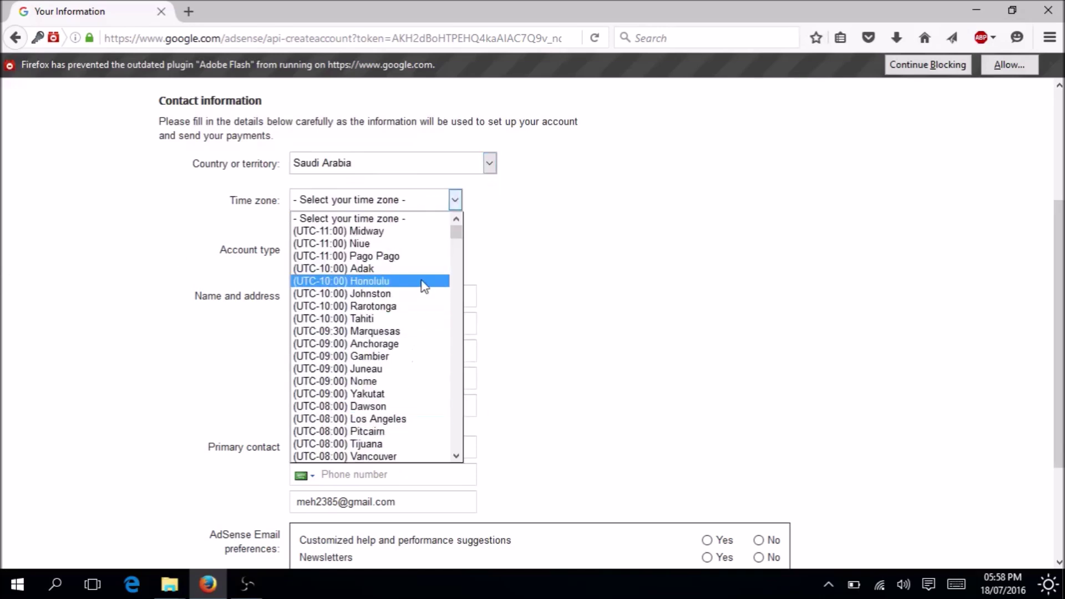
left_click_drag(455, 237, 450, 402)
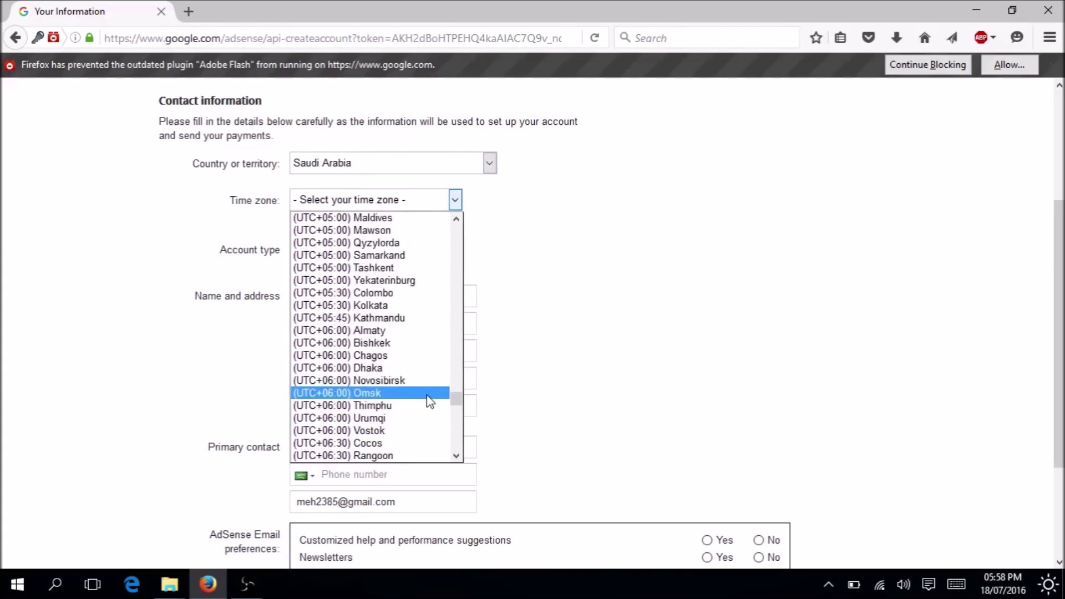
left_click(387, 367)
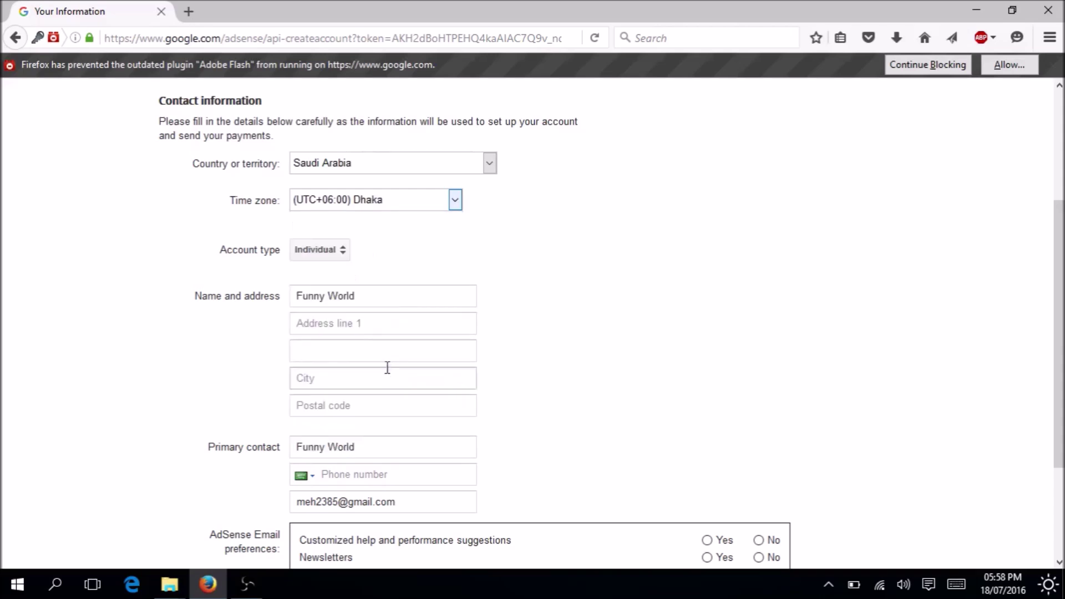
Set the country to Bangladesh and the account type to Individual, then select the prefilled name.
left_click(488, 163)
key("b")
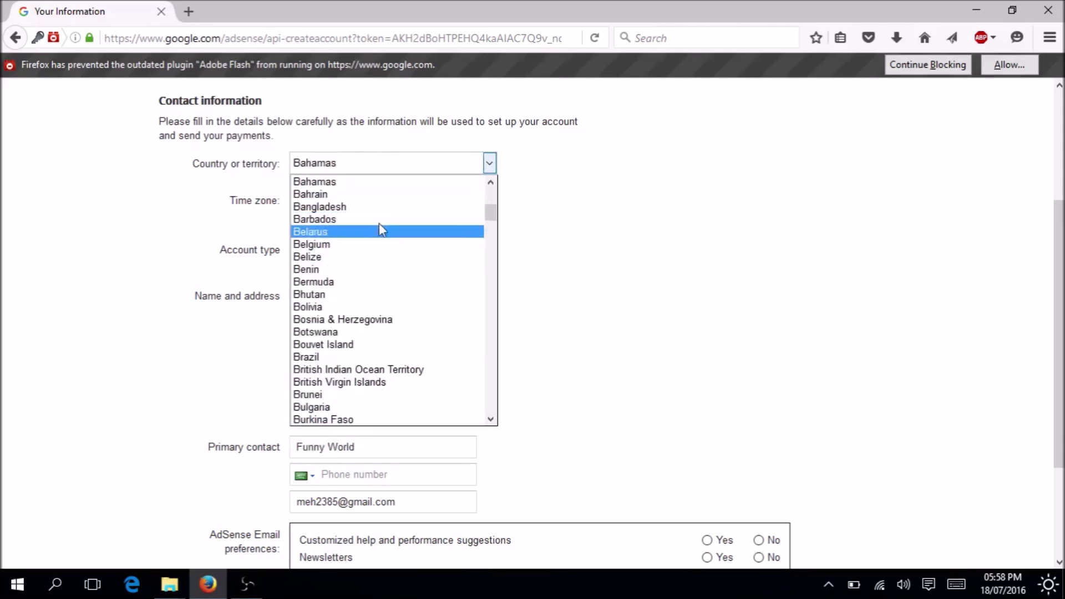
left_click(371, 208)
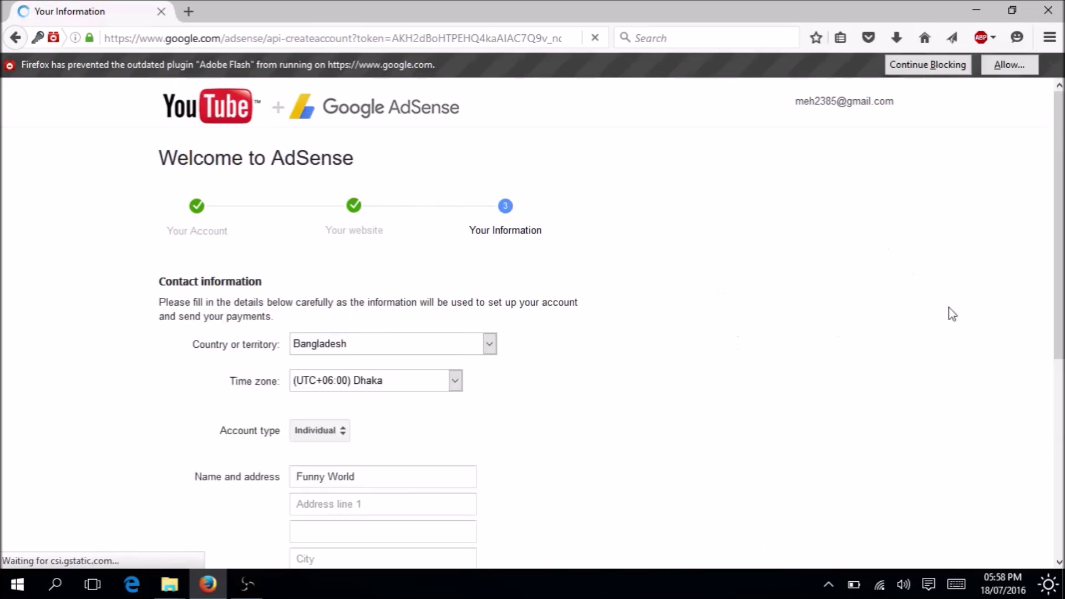
scroll(911, 318, "down", 3)
left_click(328, 335)
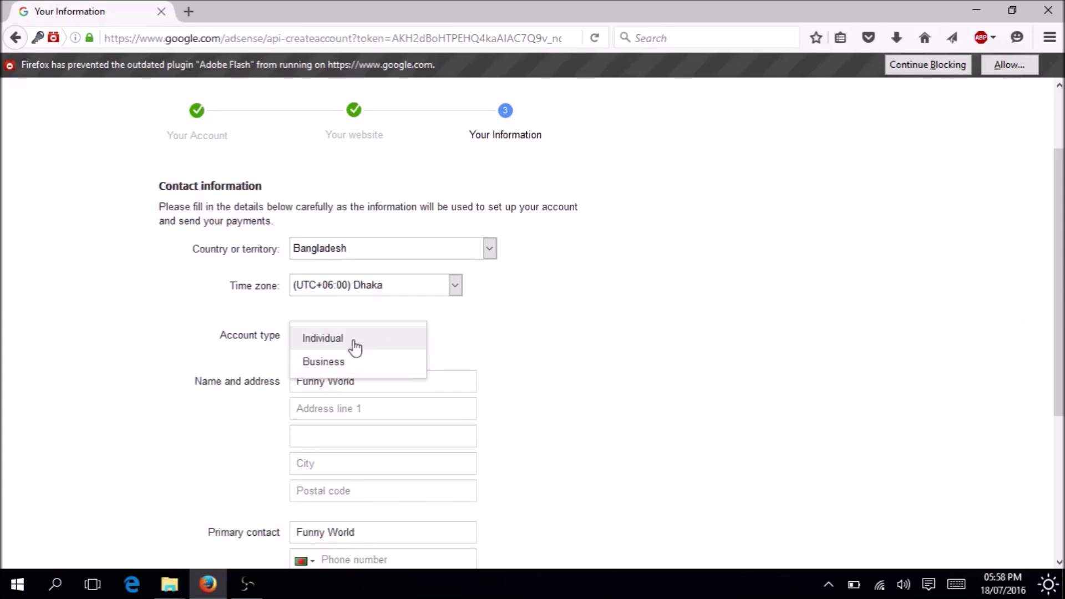
left_click(355, 348)
scroll(380, 400, "down", 3)
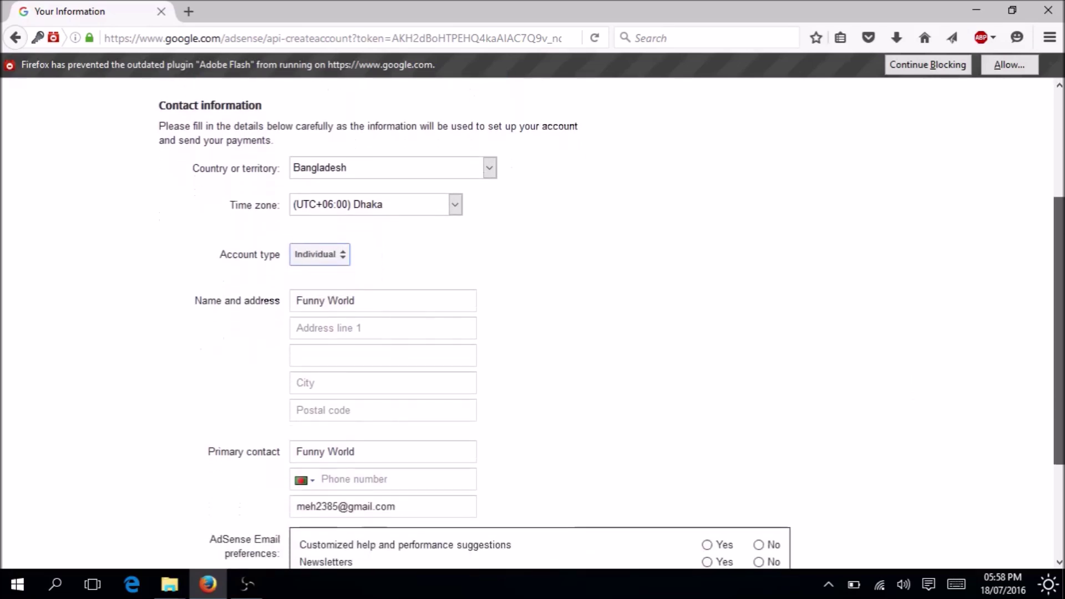
left_click_drag(385, 305, 221, 309)
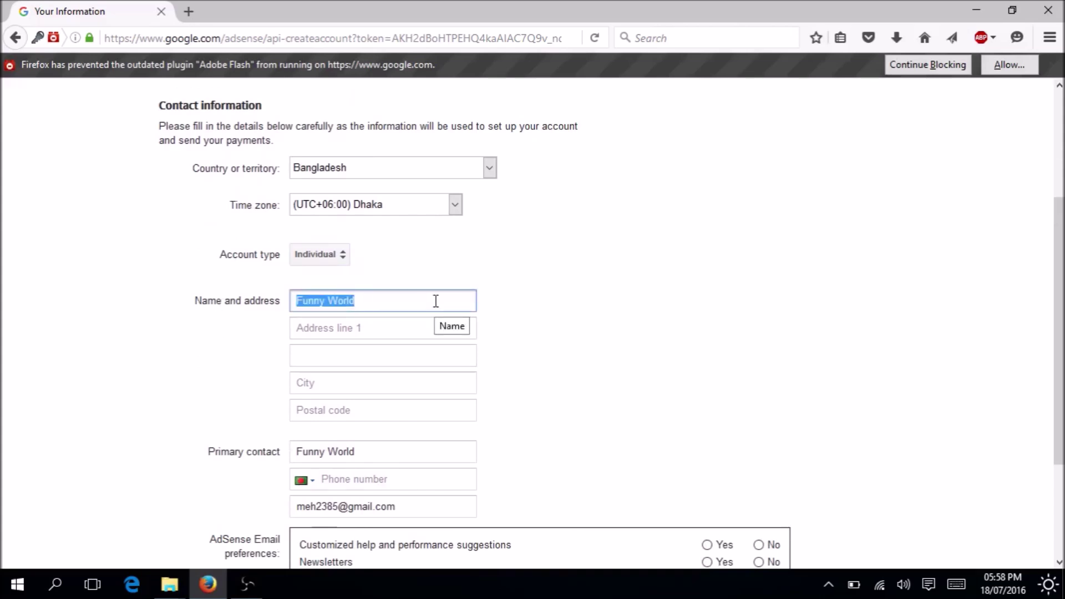
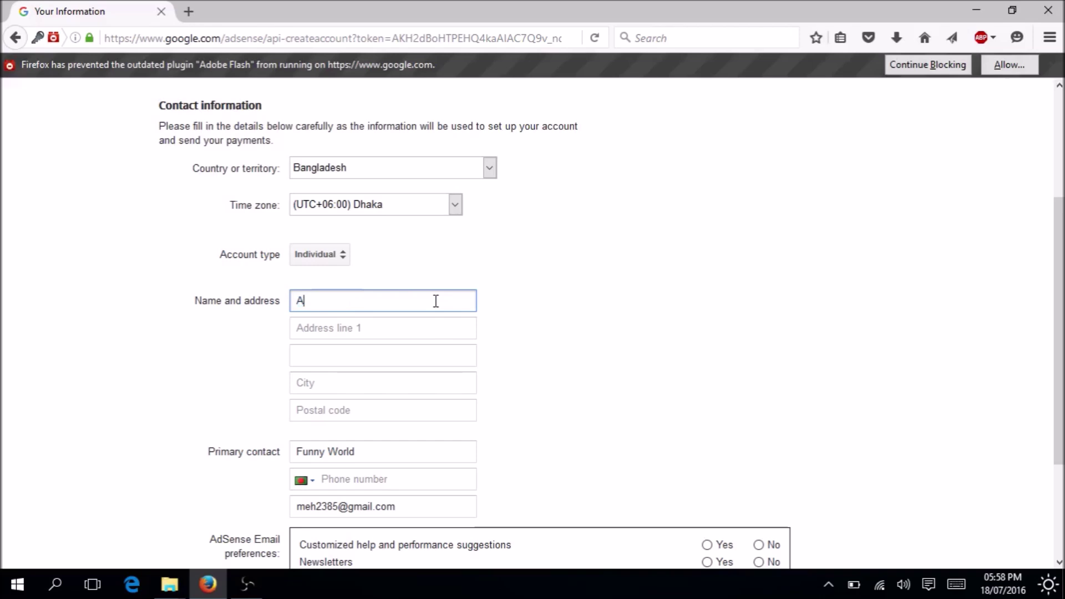
Enter the payee's name, street address, city and postal code.
key("Tab")
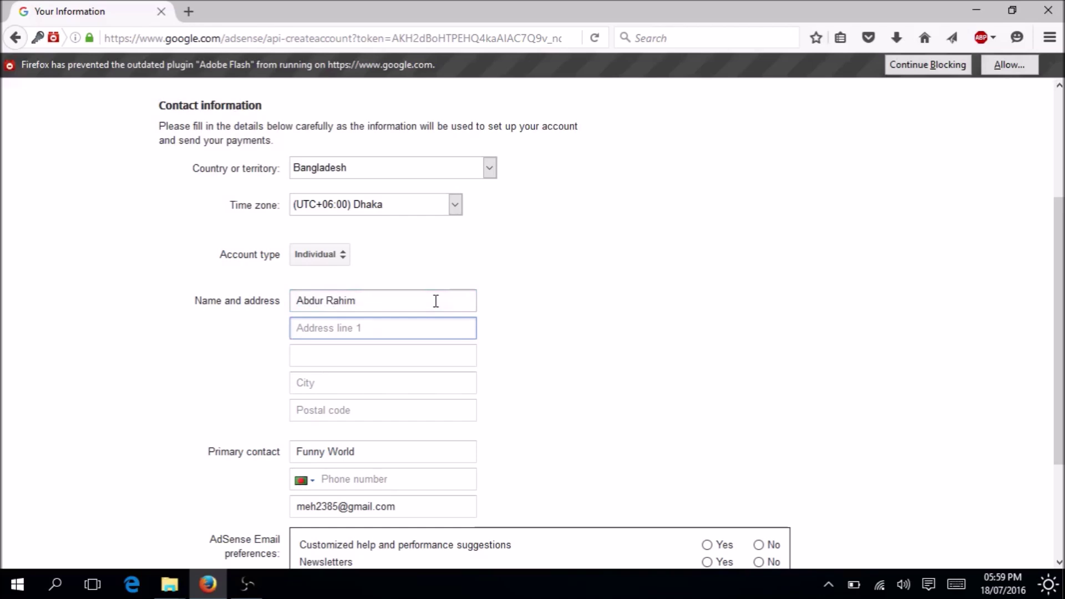
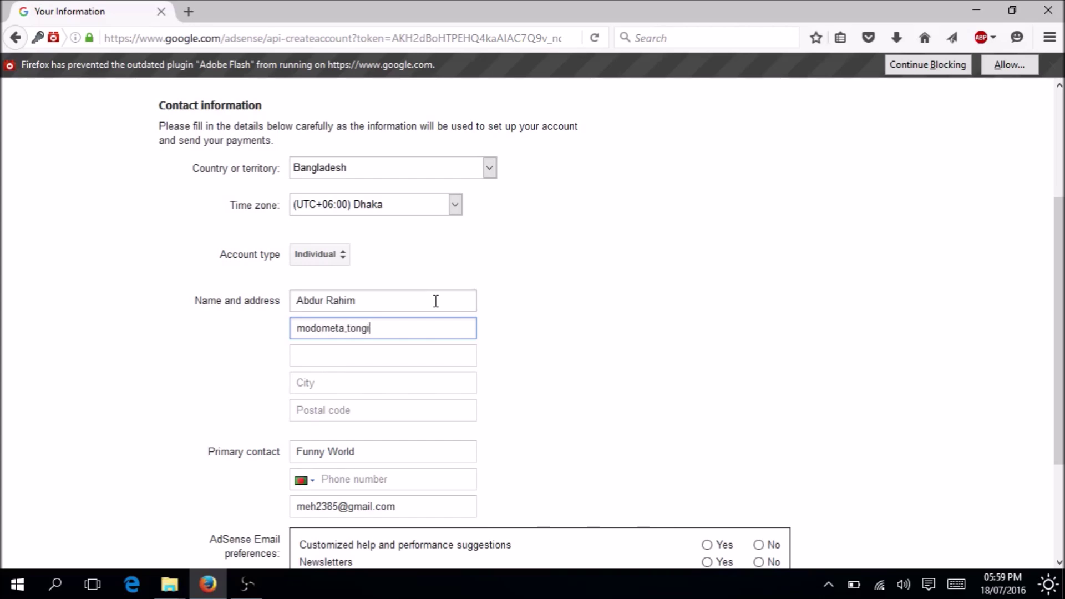
left_click(350, 381)
type("d")
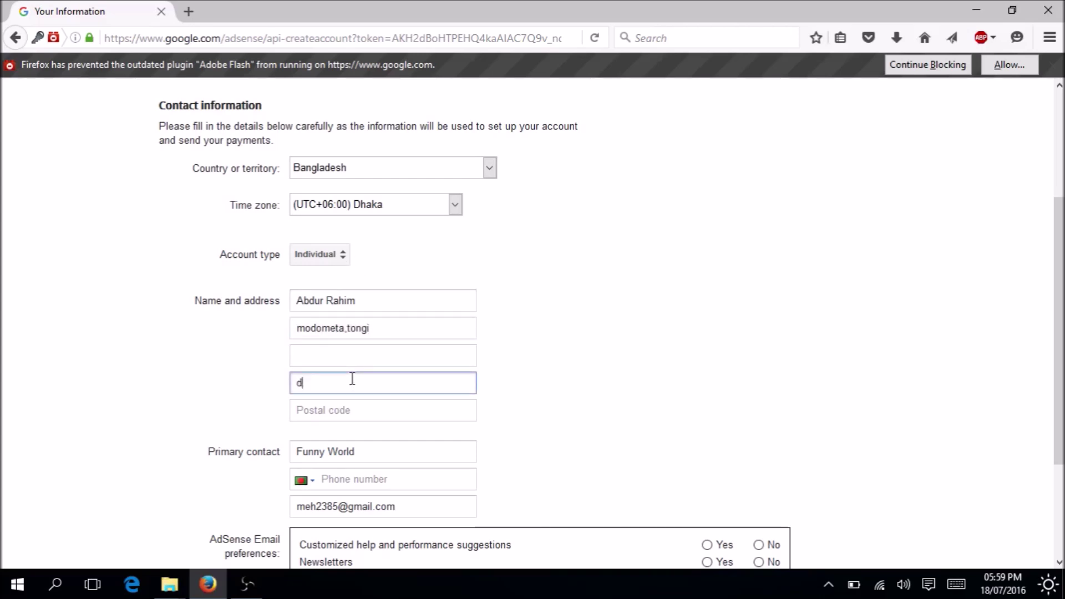
type("hkaj")
key("BackSpace")
key("BackSpace")
key("BackSpace")
type("aka")
left_click(357, 409)
type("1212")
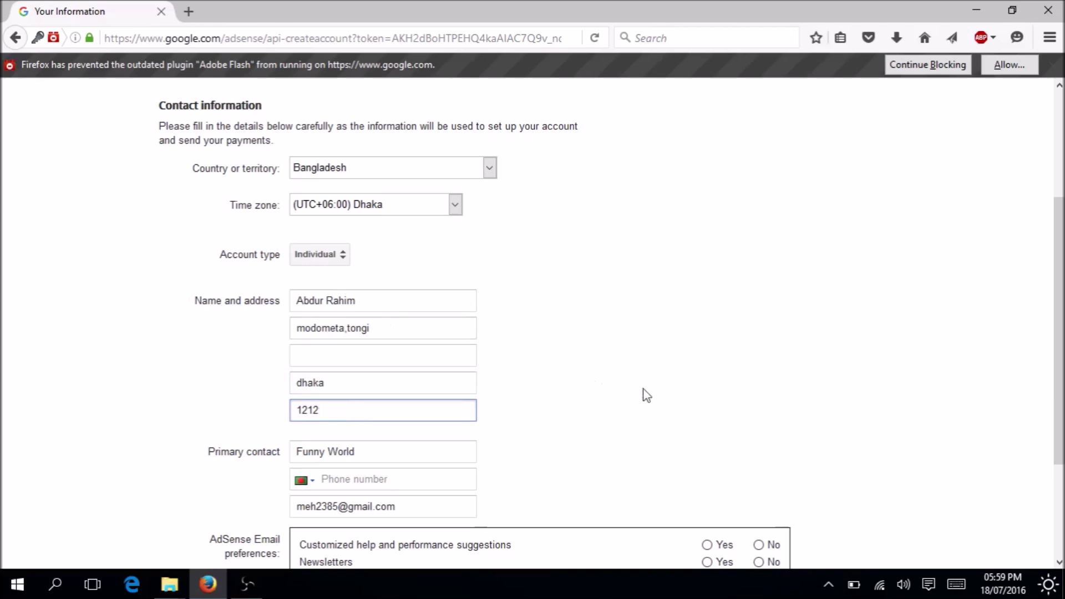
Replace the primary contact name and fill in the contact's phone number.
scroll(1035, 419, "down", 3)
key("Tab")
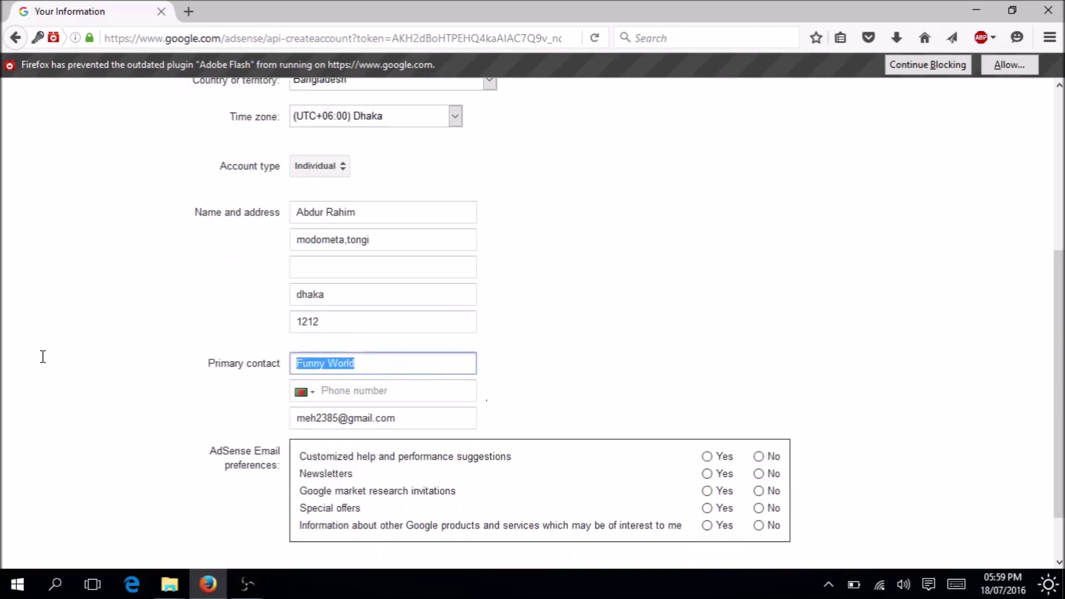
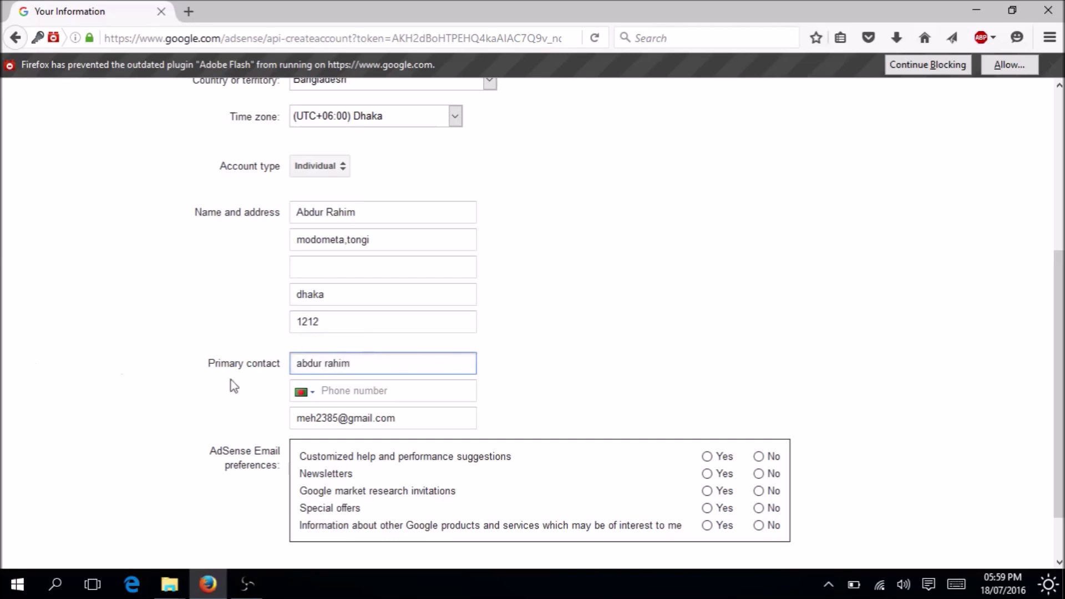
left_click(367, 393)
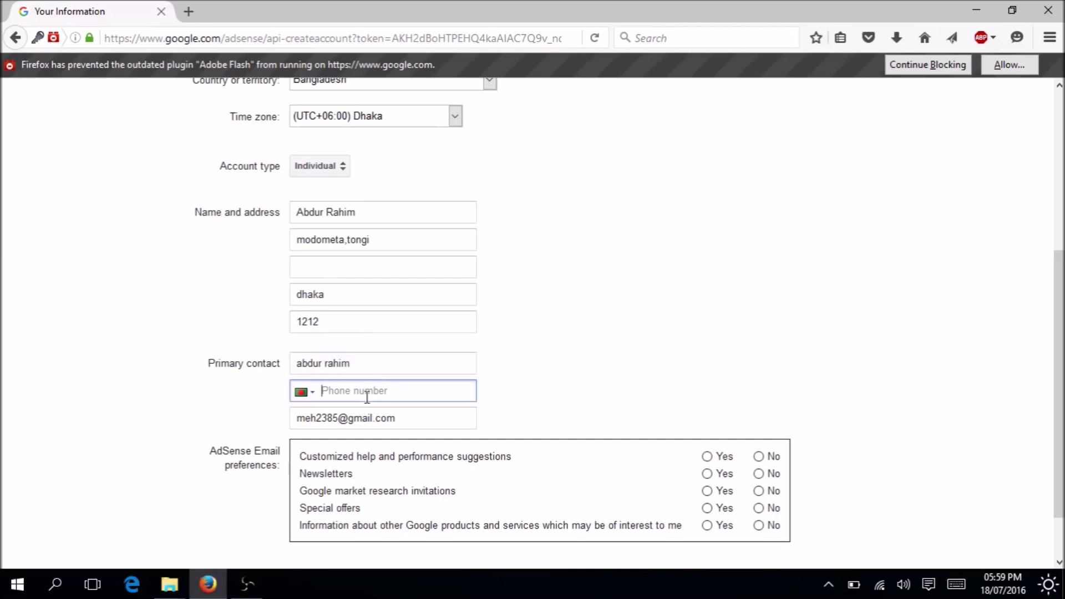
scroll(597, 410, "down", 2)
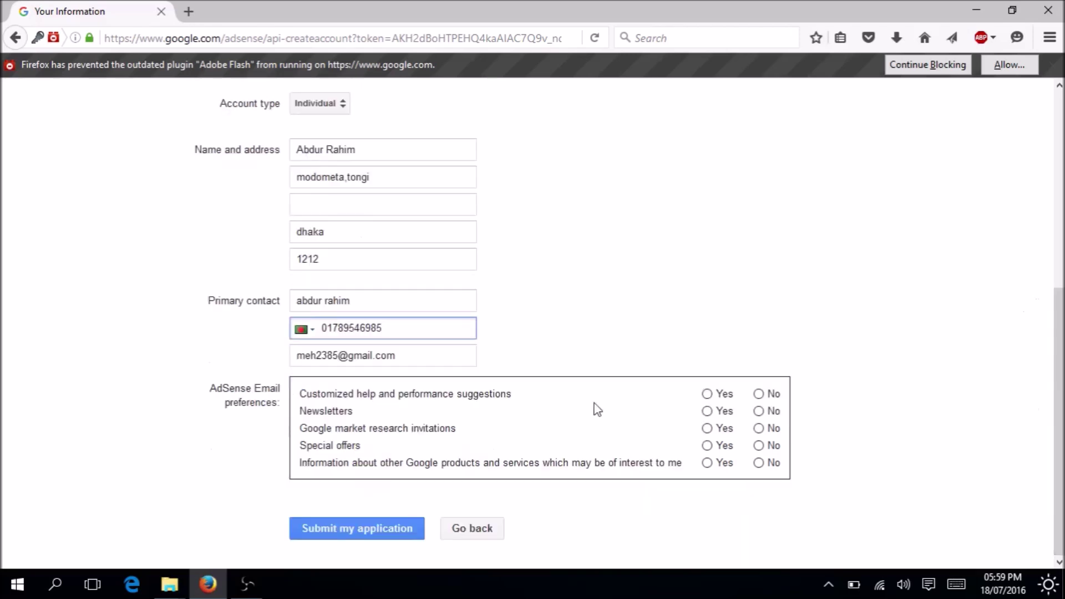
Answer Yes to all five email preferences and submit the AdSense application.
double_click(337, 356)
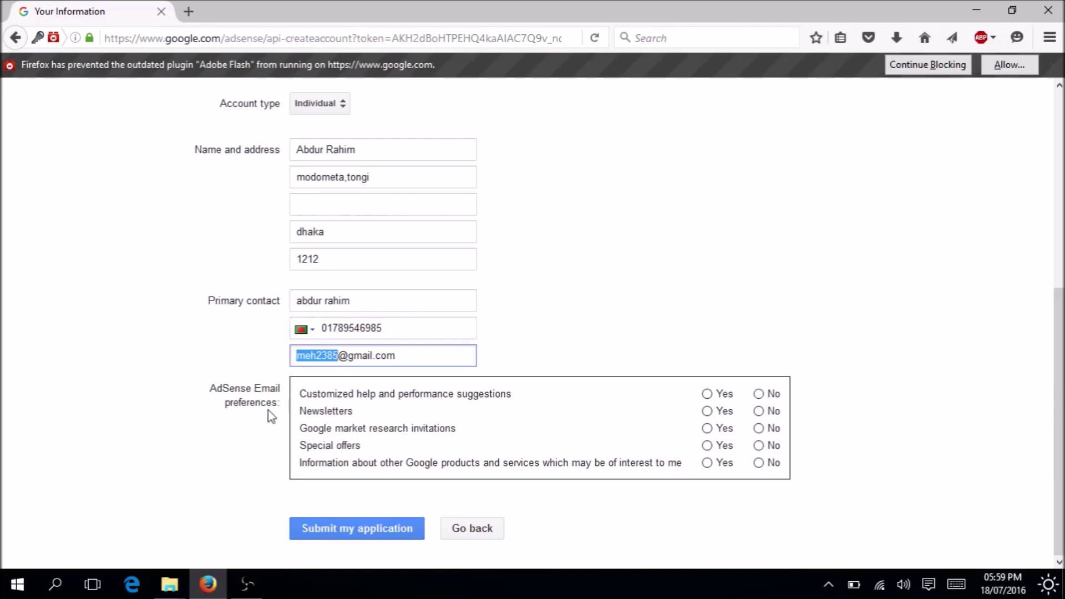
left_click(708, 394)
left_click(708, 411)
double_click(708, 445)
left_click(707, 428)
left_click(707, 463)
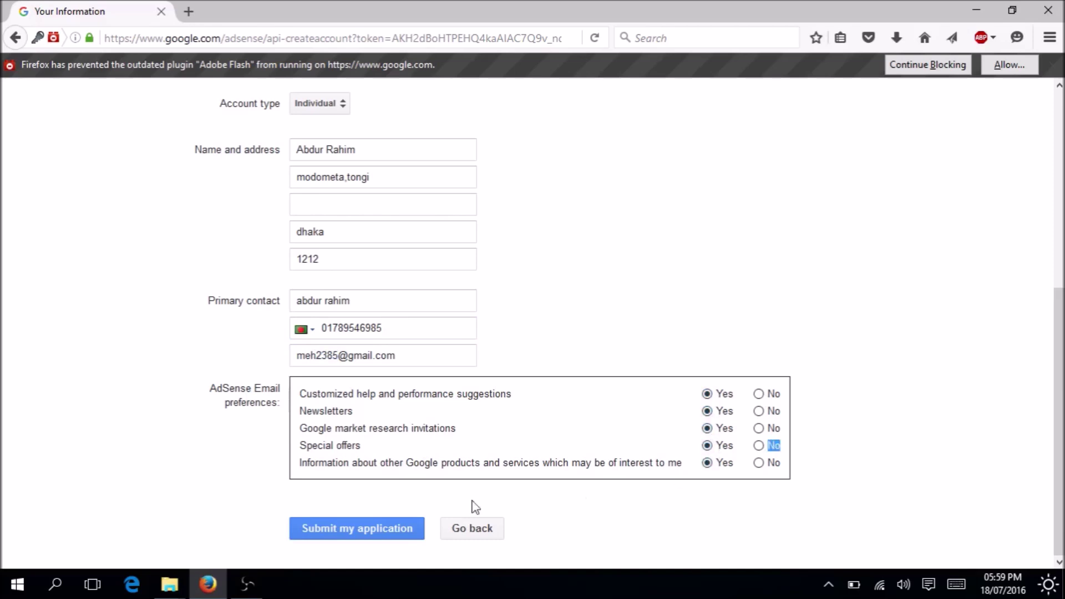
left_click(367, 530)
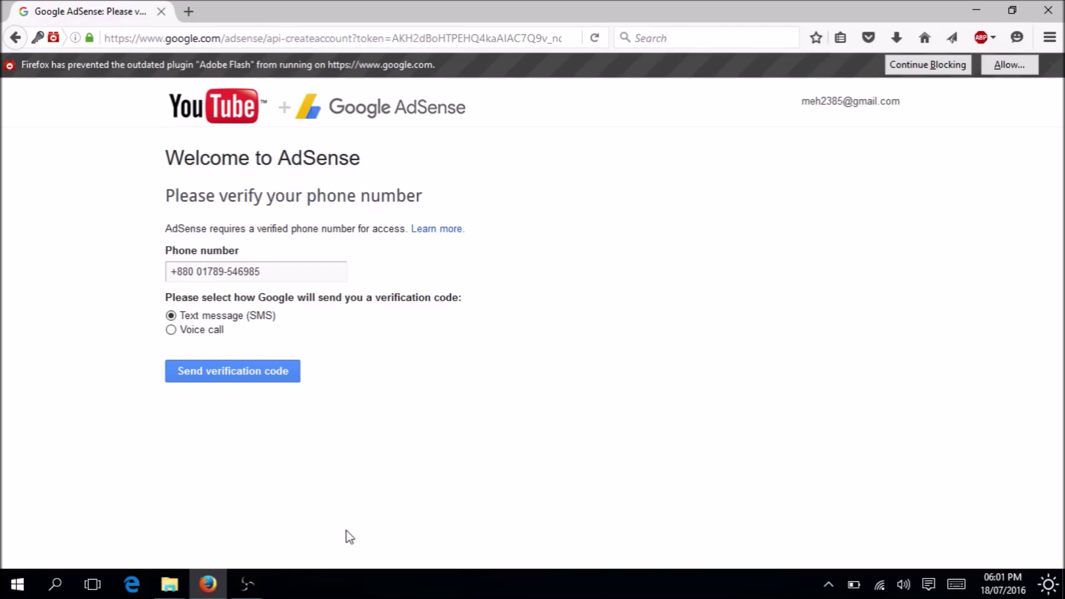
left_click(205, 272)
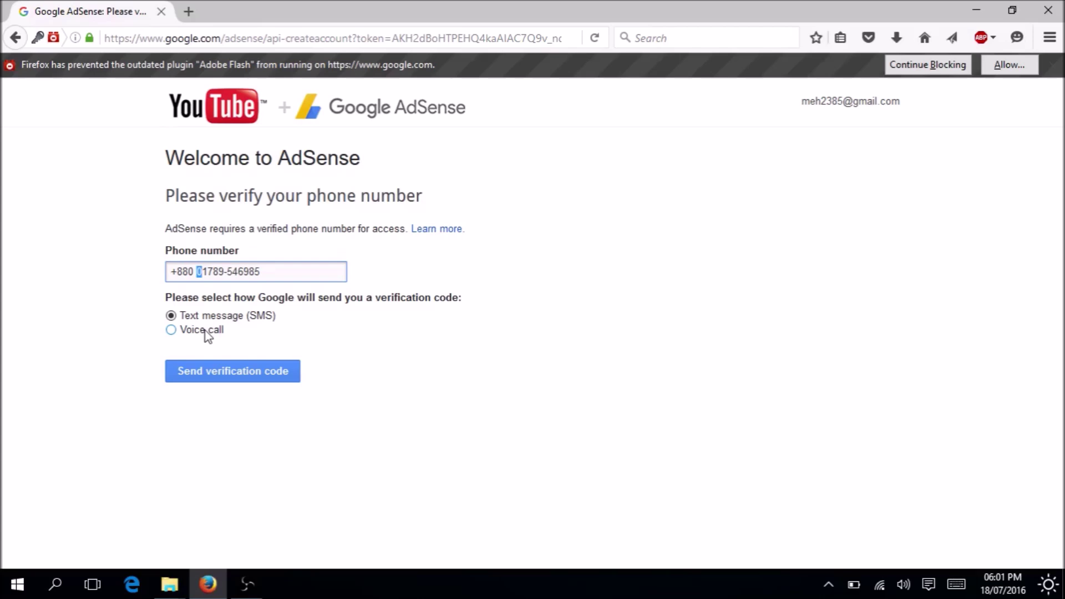
In a new tab, load google.com and search for 'ads'.
left_click(189, 12)
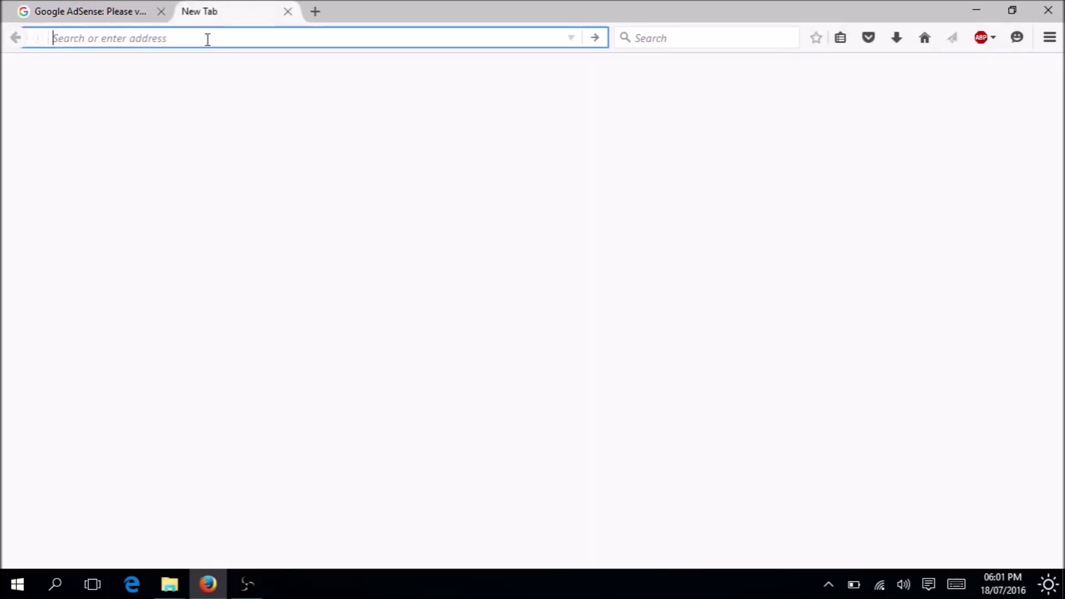
type("www")
type(".agd")
key("BackSpace")
key("BackSpace")
key("BackSpace")
type("goo")
key("Down")
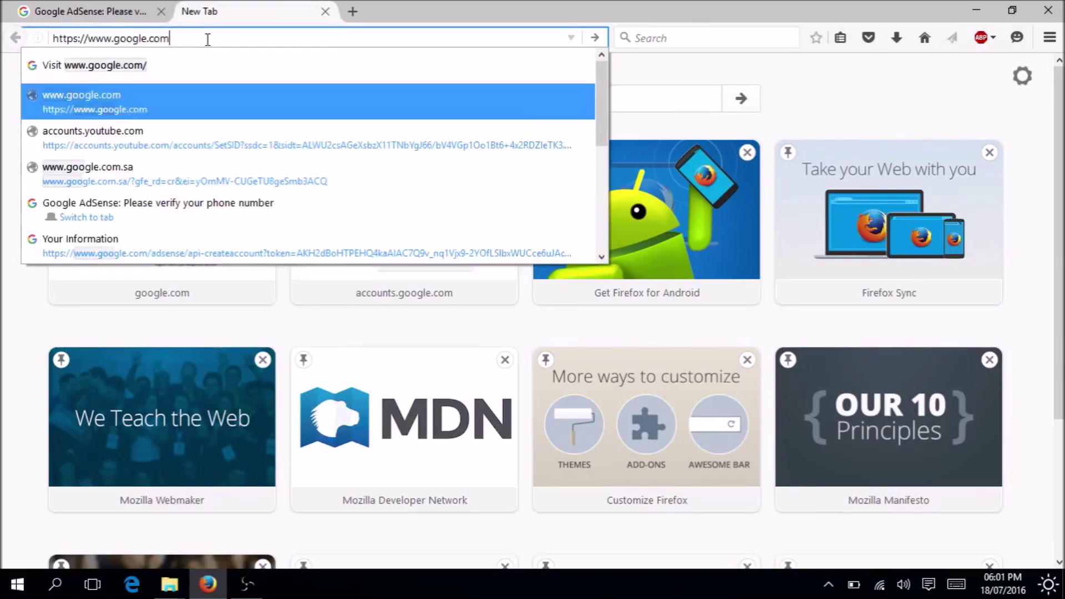
key("Return")
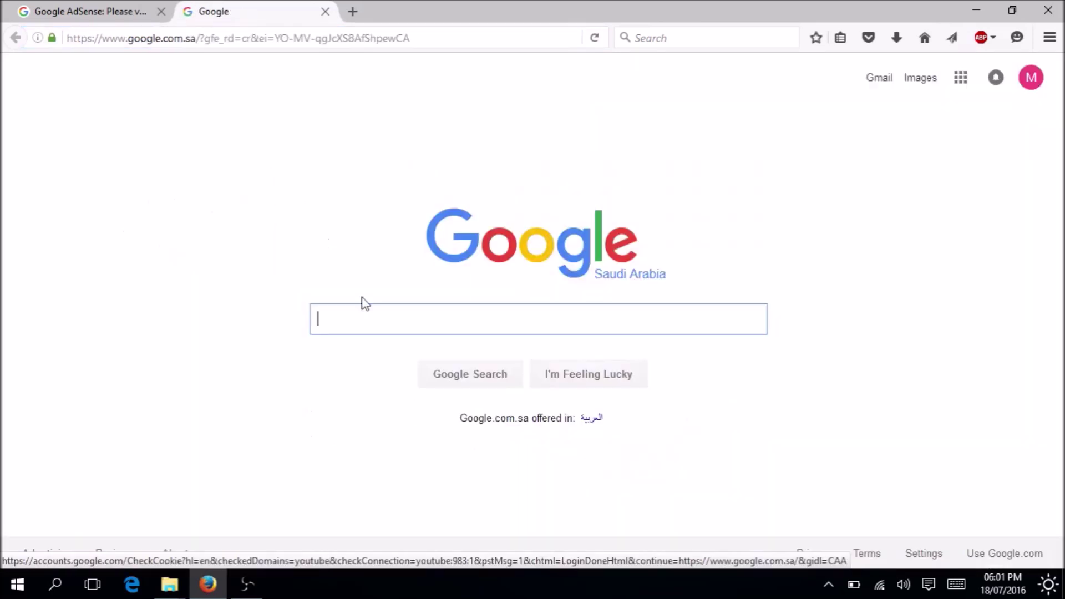
type("ads")
key("Return")
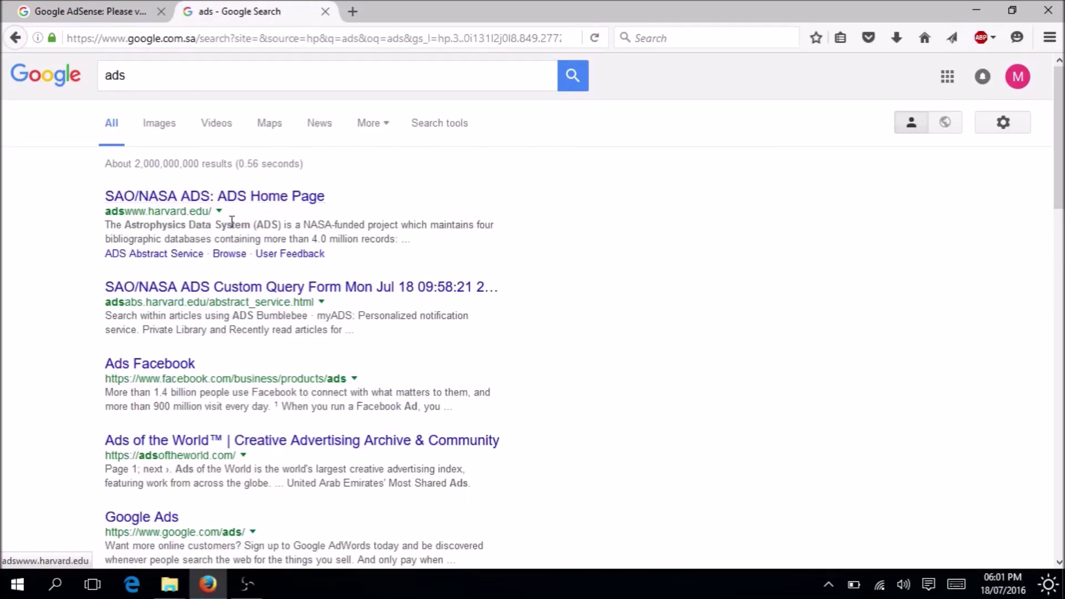
Refine the search to adsense and open the AdSense site, then close that tab and minimize Firefox.
left_click(165, 72)
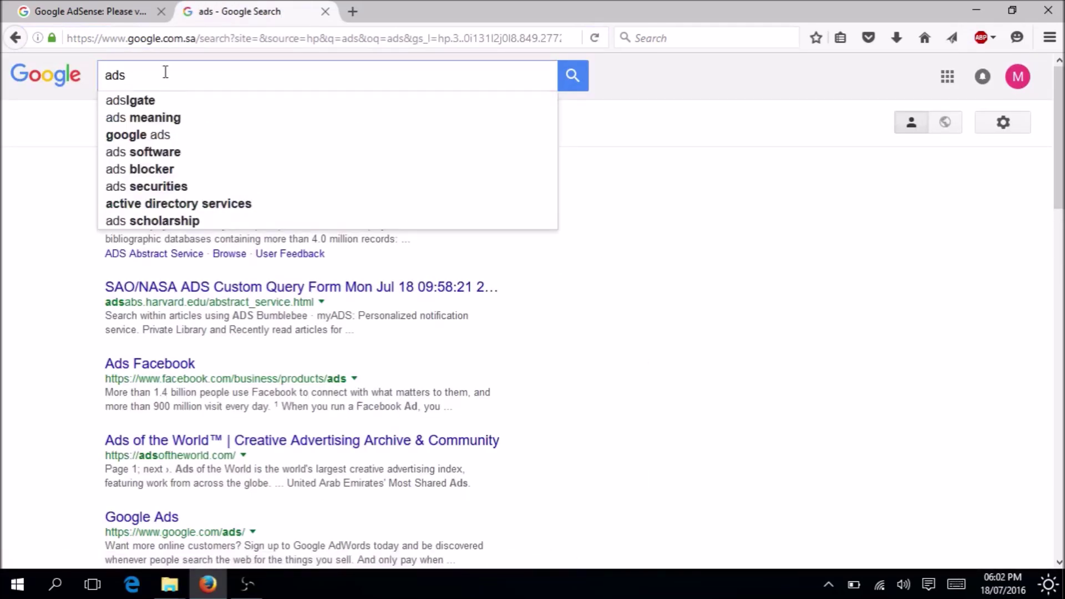
type("cen")
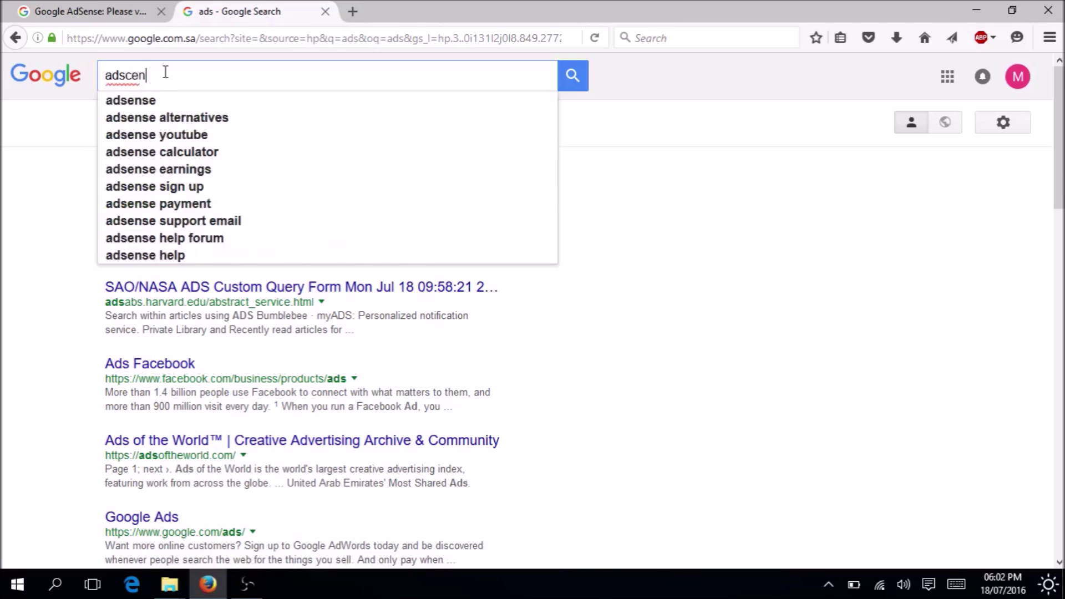
key("Down")
key("Return")
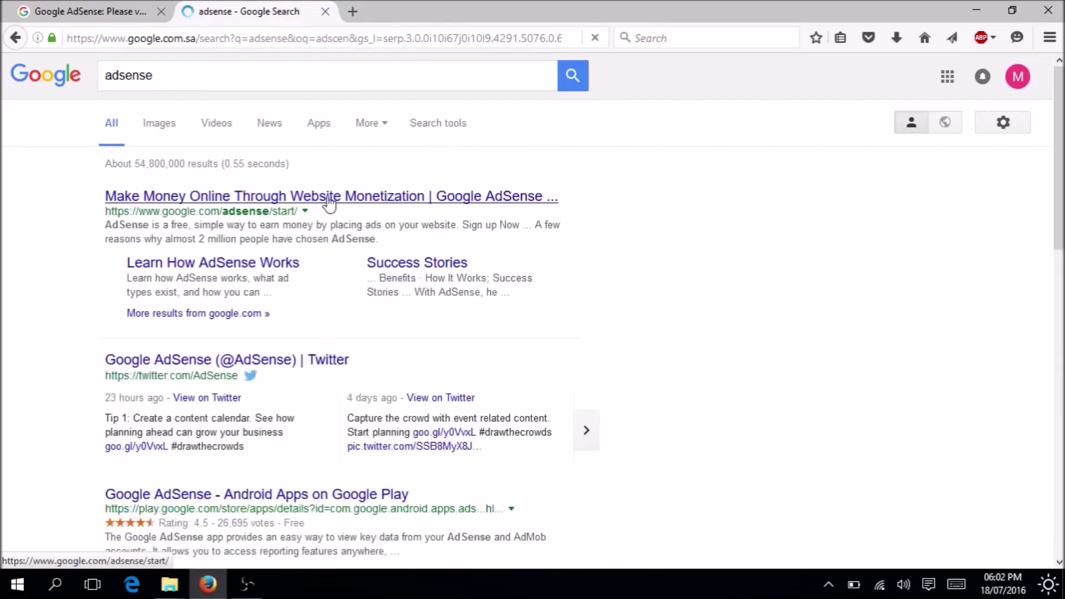
left_click(330, 200)
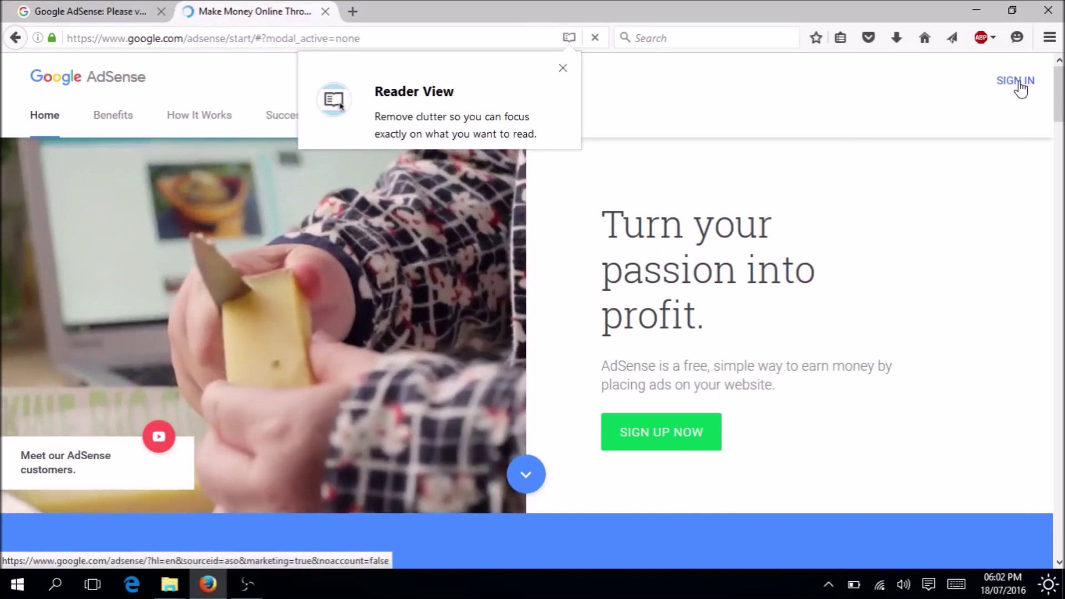
left_click(1023, 84)
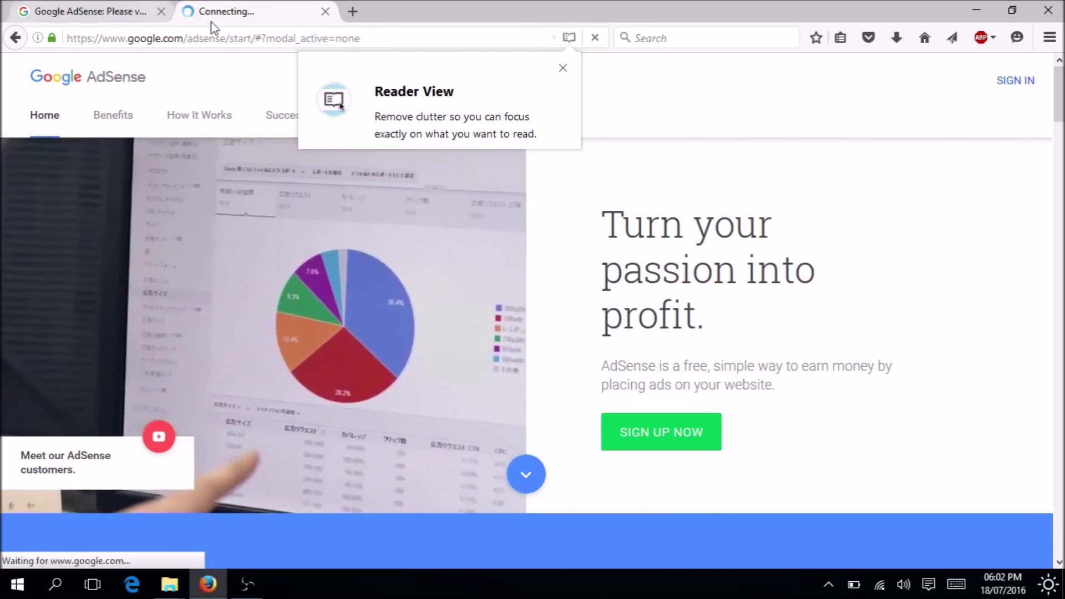
left_click(326, 12)
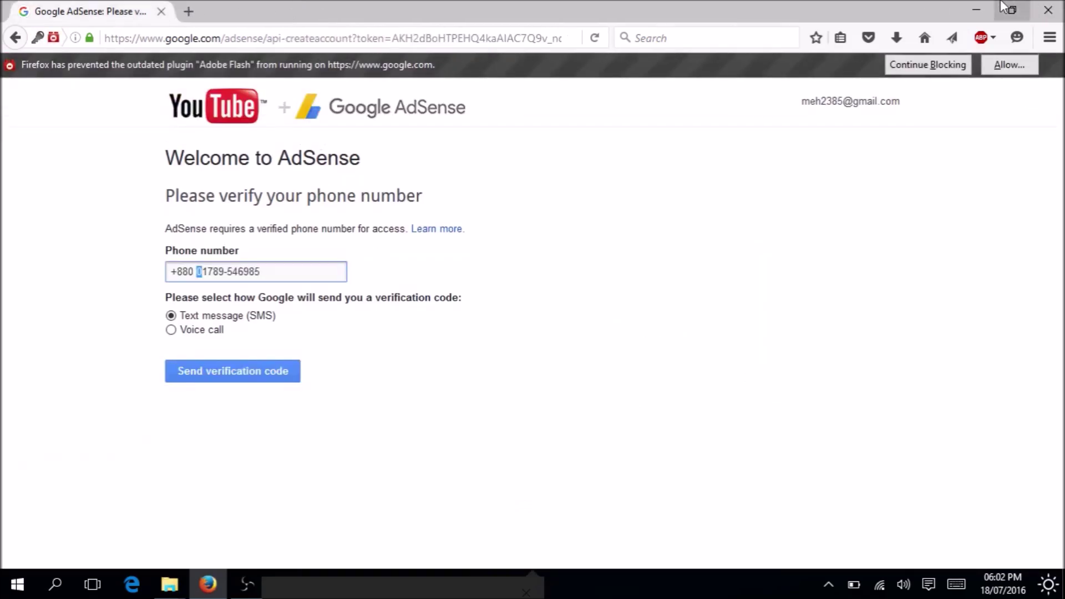
left_click(977, 10)
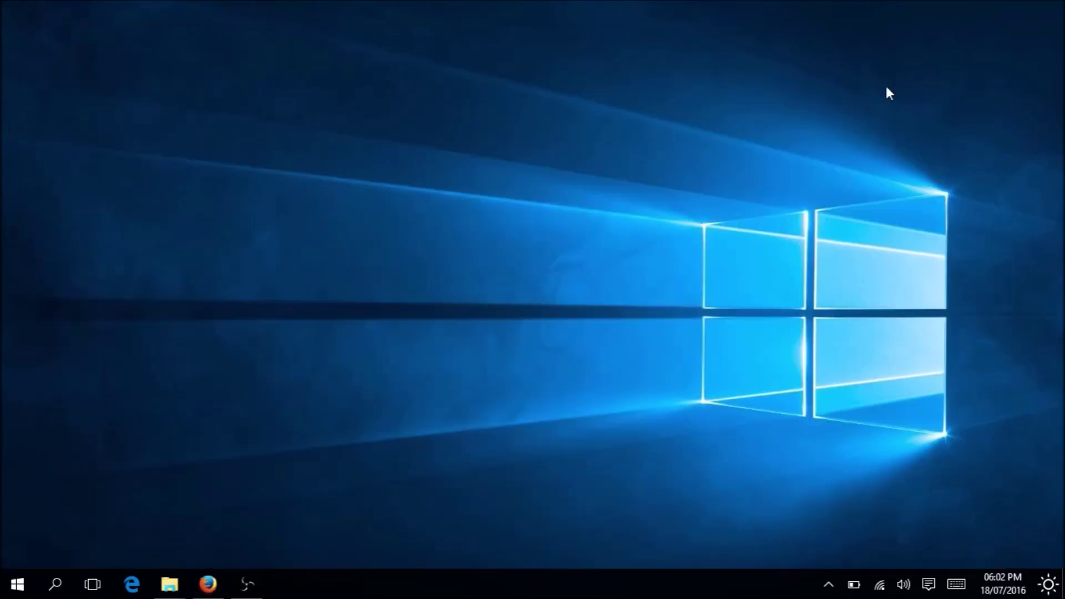